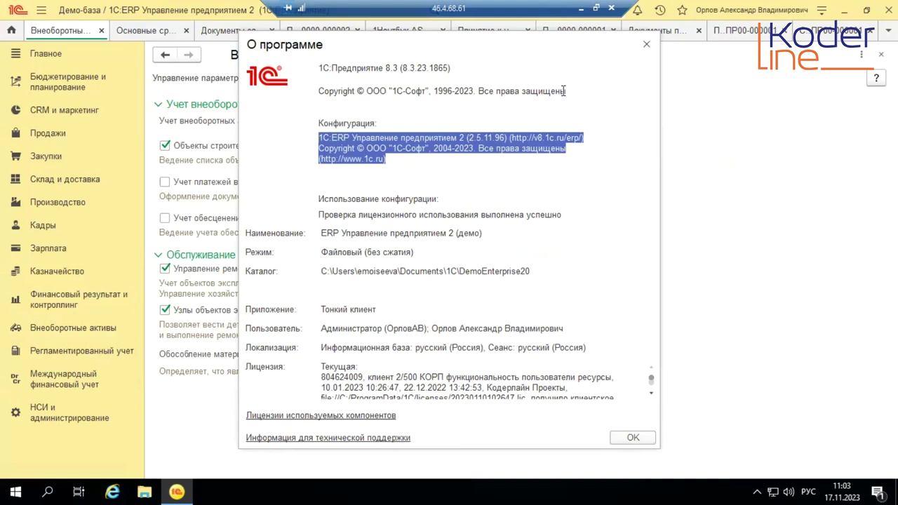
# Open the Внеоборотные активы settings in НСИ и администрирование and review the options for Учет внеоборотных активов.
pyautogui.click(646, 44)
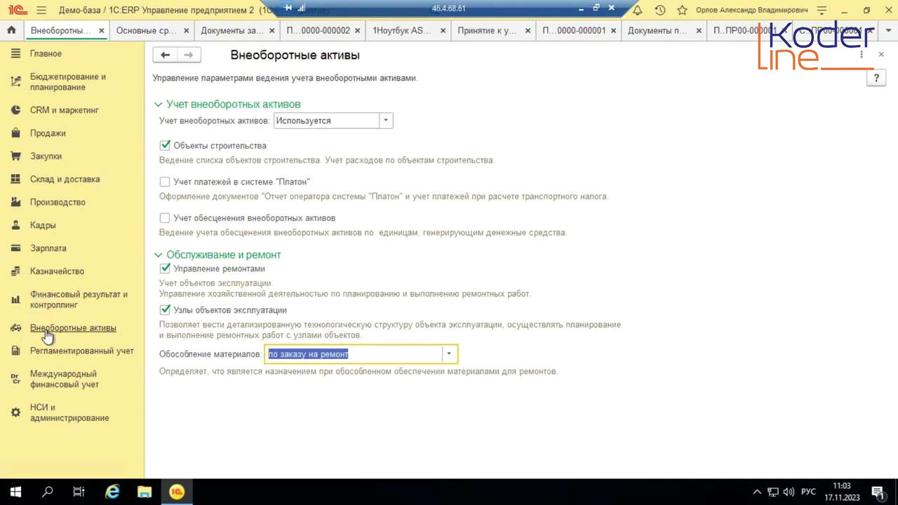
pyautogui.click(39, 419)
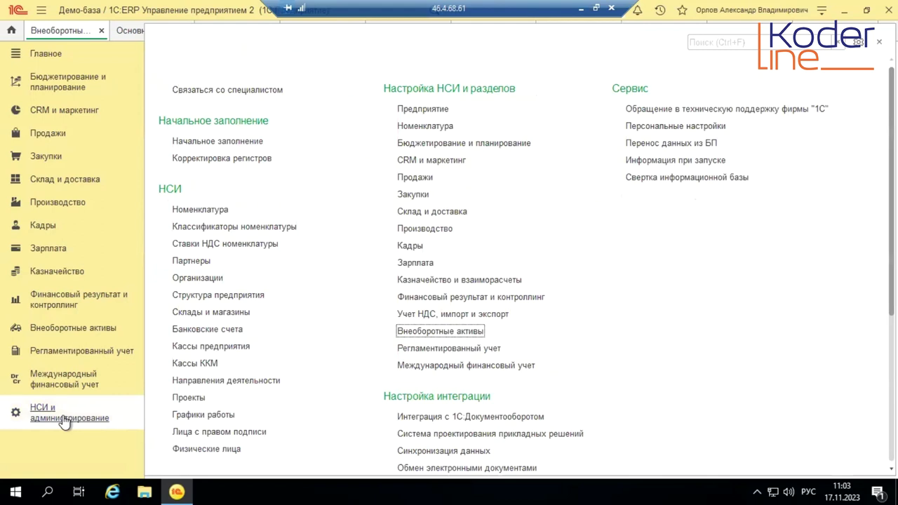
pyautogui.click(416, 332)
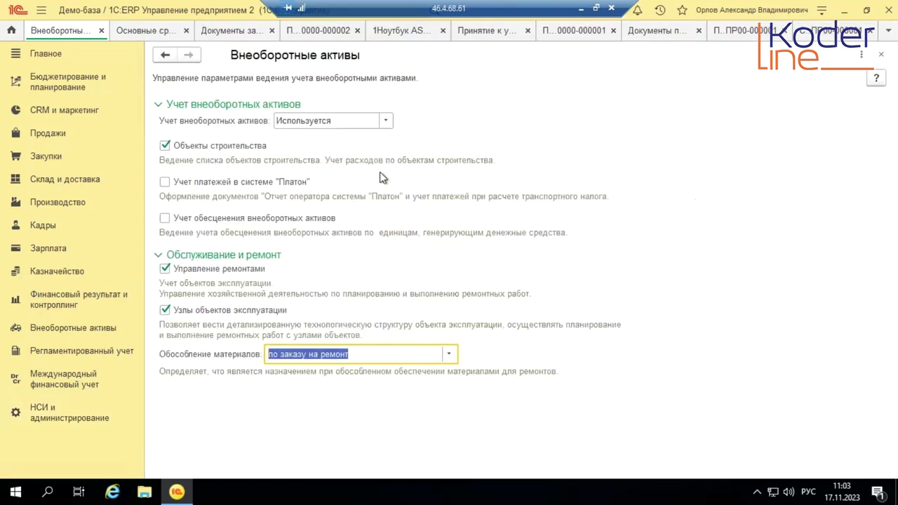
pyautogui.click(387, 122)
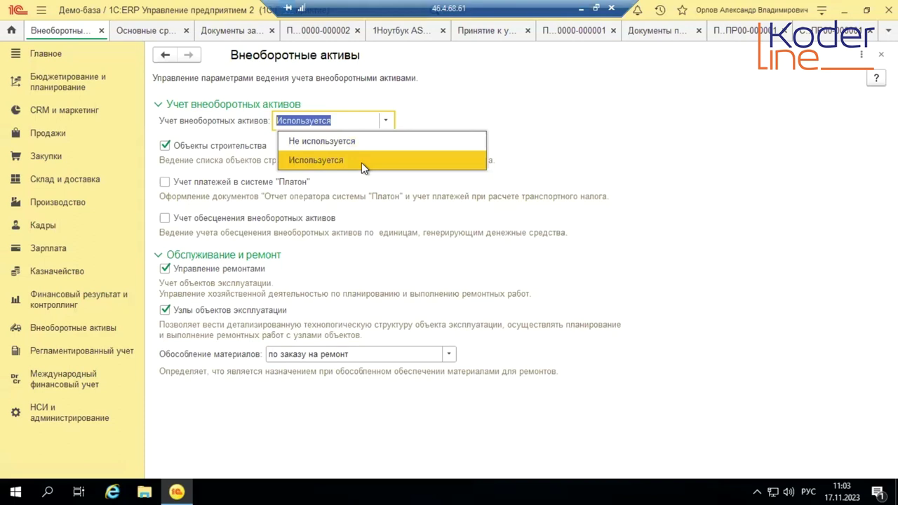
pyautogui.click(545, 157)
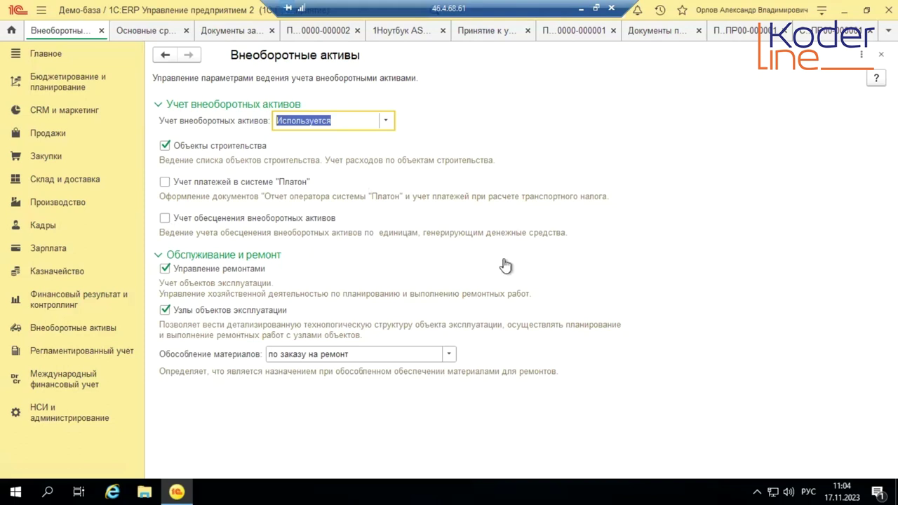
# Review the Обслуживание и ремонт settings and the available options for Обособление материалов.
pyautogui.click(160, 254)
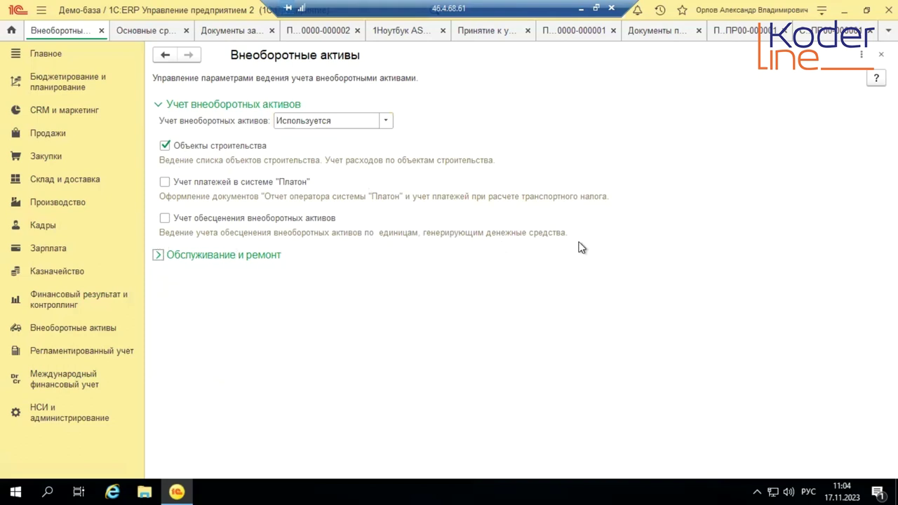
pyautogui.click(158, 254)
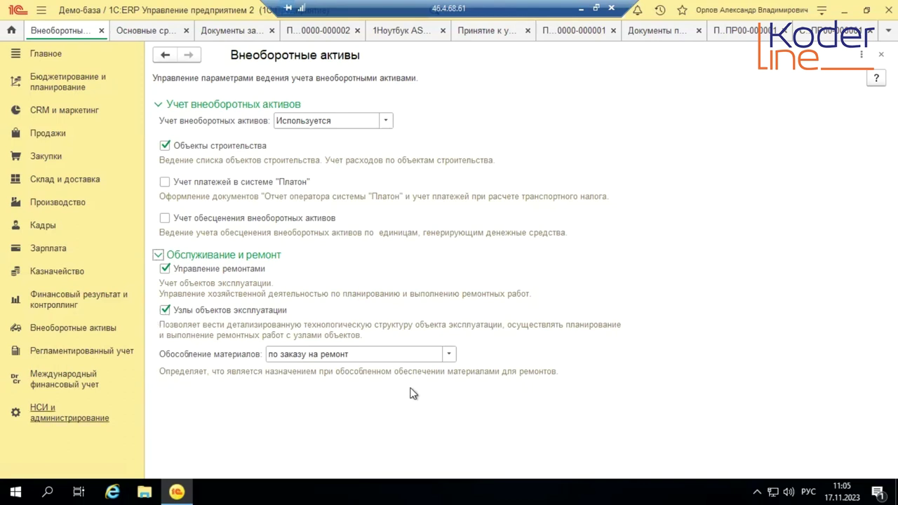
pyautogui.click(447, 356)
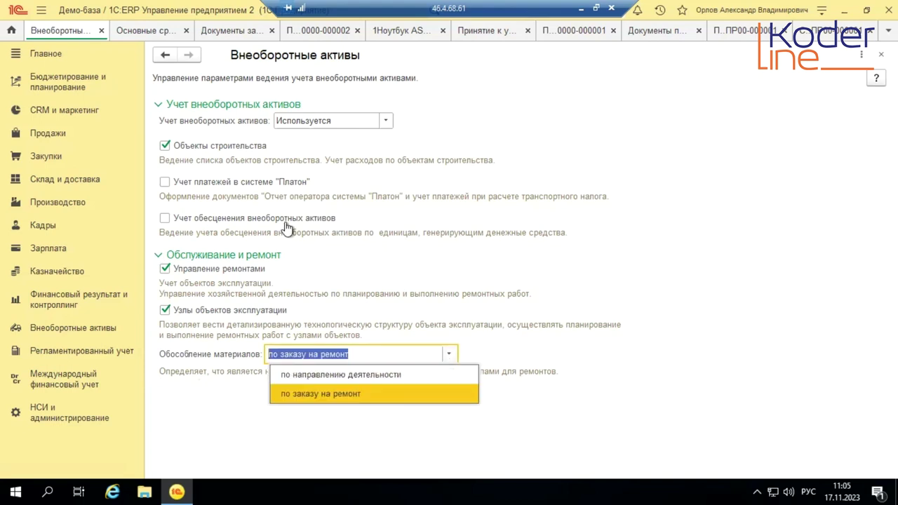
pyautogui.click(222, 420)
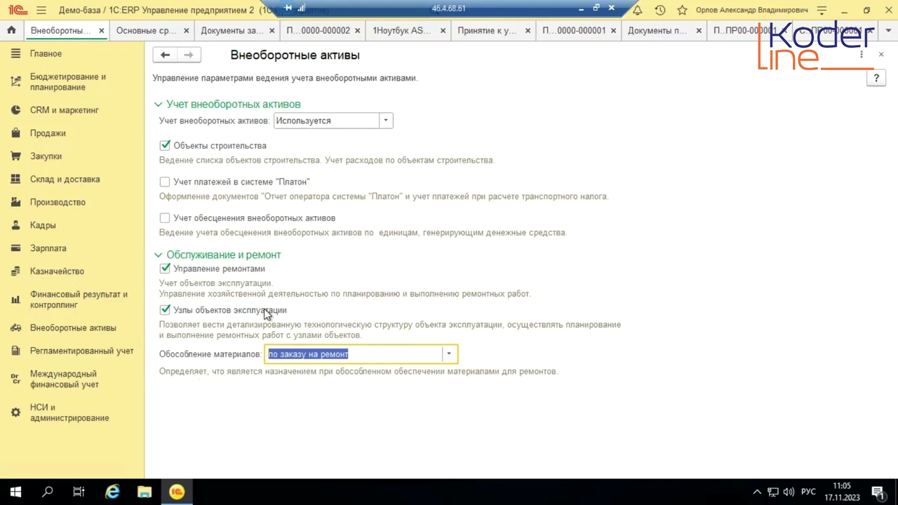
# Open the Основные средства list and review which kinds of objects can be created there.
pyautogui.click(79, 331)
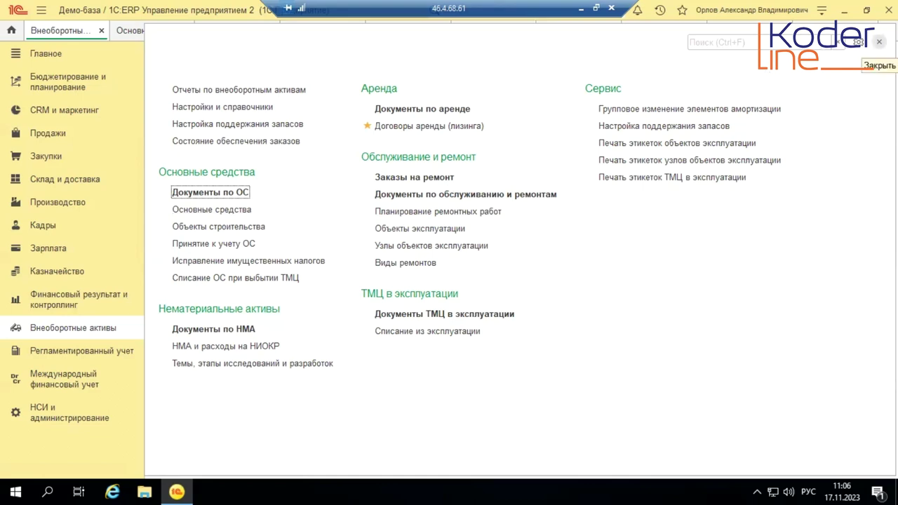
pyautogui.click(141, 35)
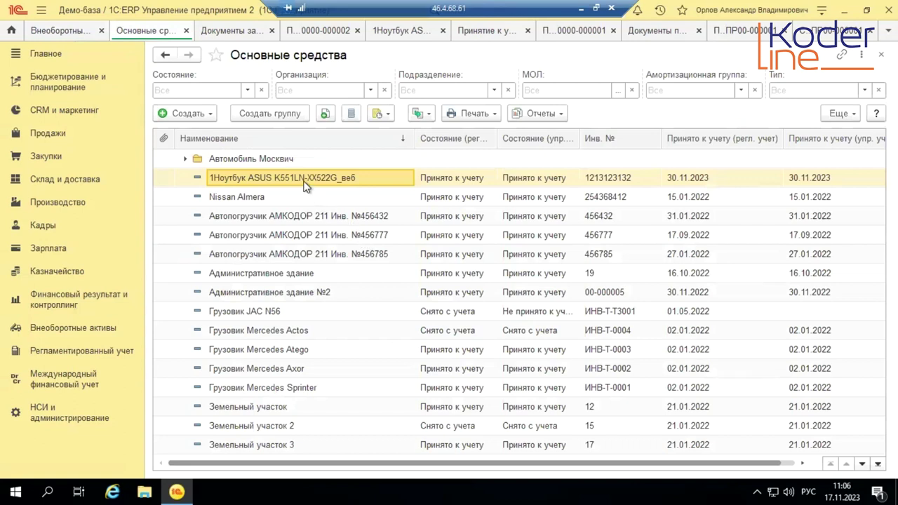
pyautogui.click(190, 114)
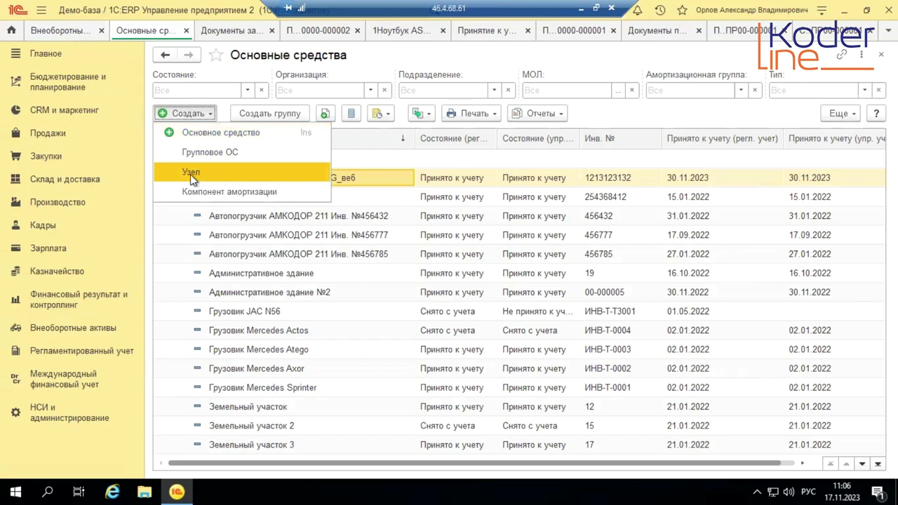
pyautogui.click(352, 139)
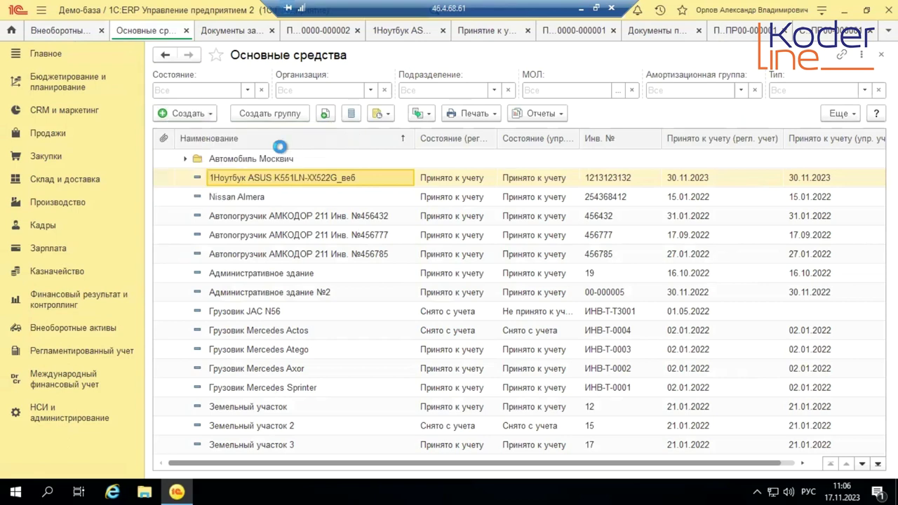
pyautogui.click(280, 141)
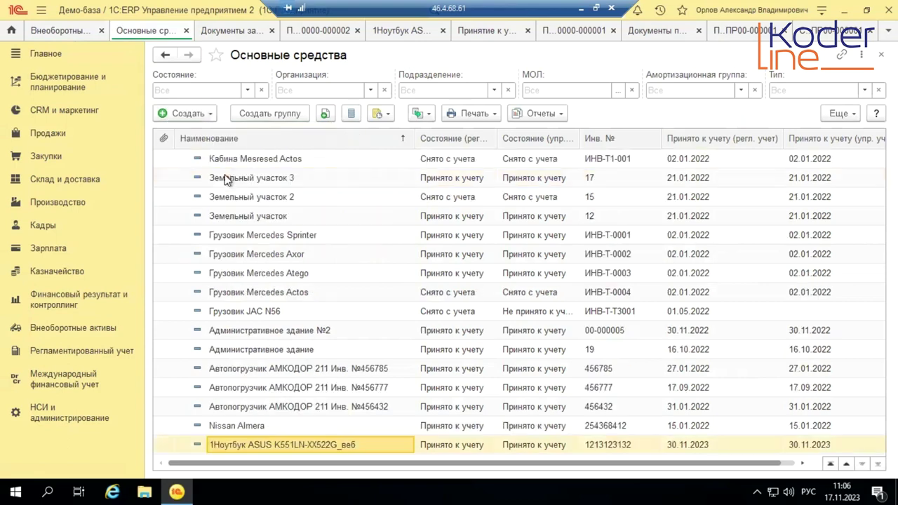
pyautogui.click(316, 139)
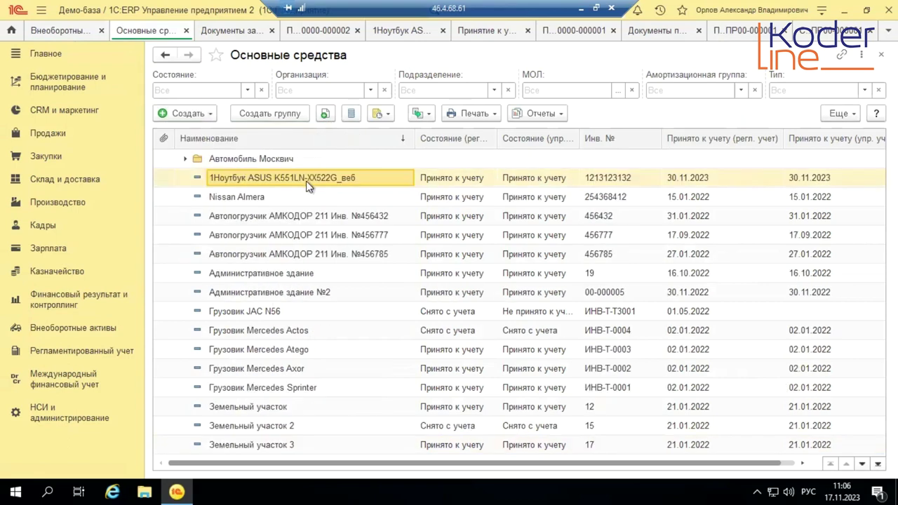
# Open the 1Ноутбук ASUS K551LN-XX522G_веб asset card, review its name, available classes and inventory number, then save and close it.
pyautogui.doubleClick(235, 176)
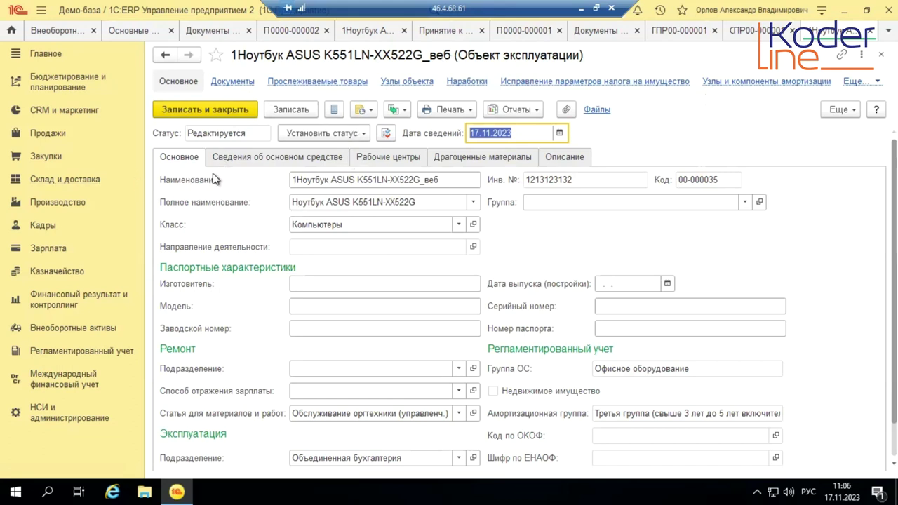
pyautogui.click(451, 182)
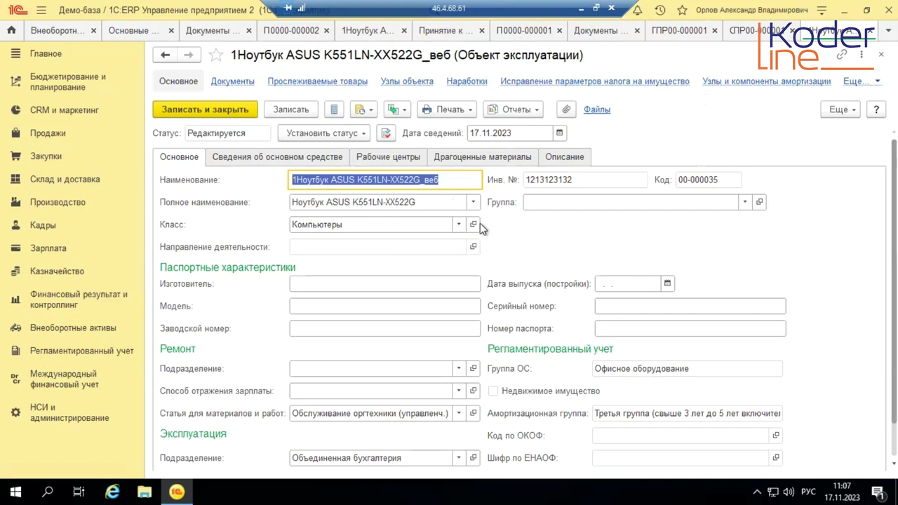
pyautogui.click(457, 224)
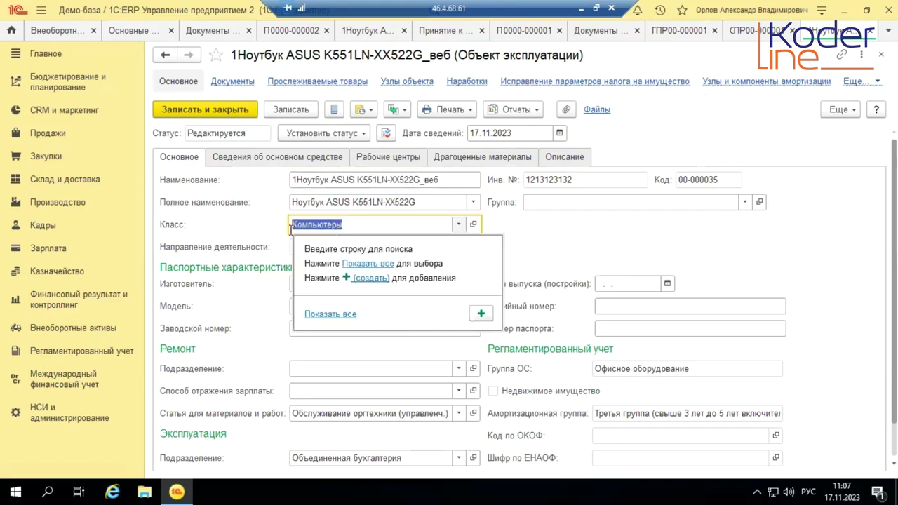
pyautogui.click(316, 315)
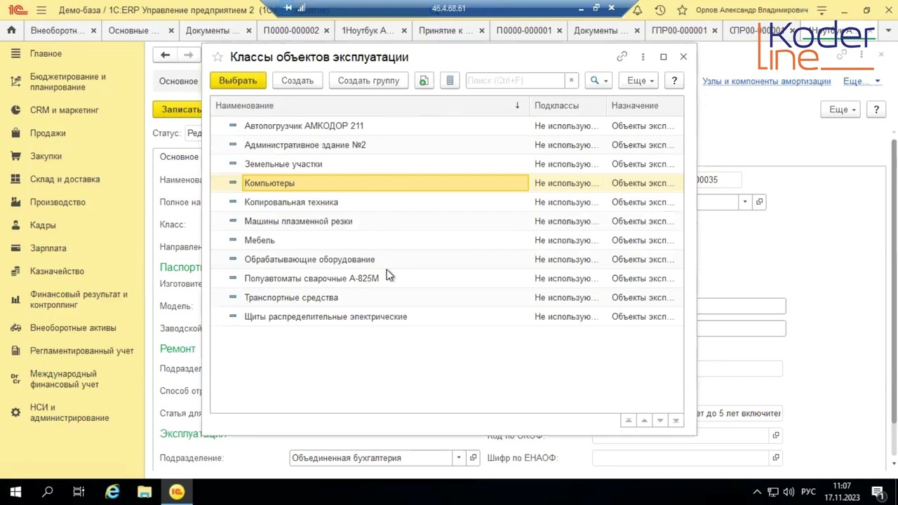
pyautogui.click(683, 57)
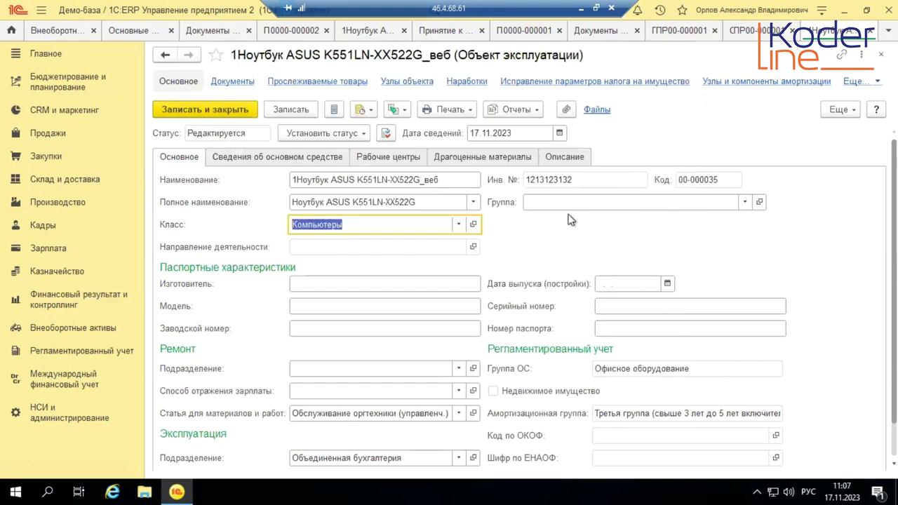
pyautogui.doubleClick(568, 180)
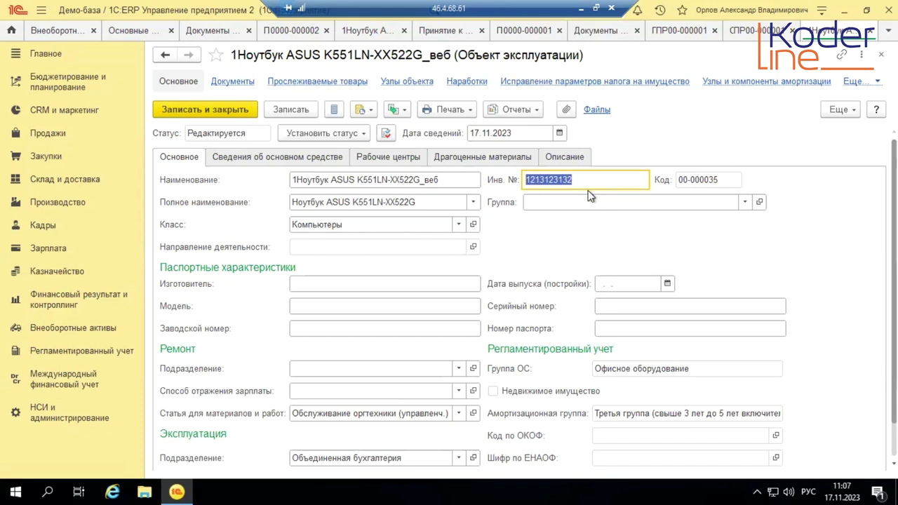
pyautogui.click(242, 112)
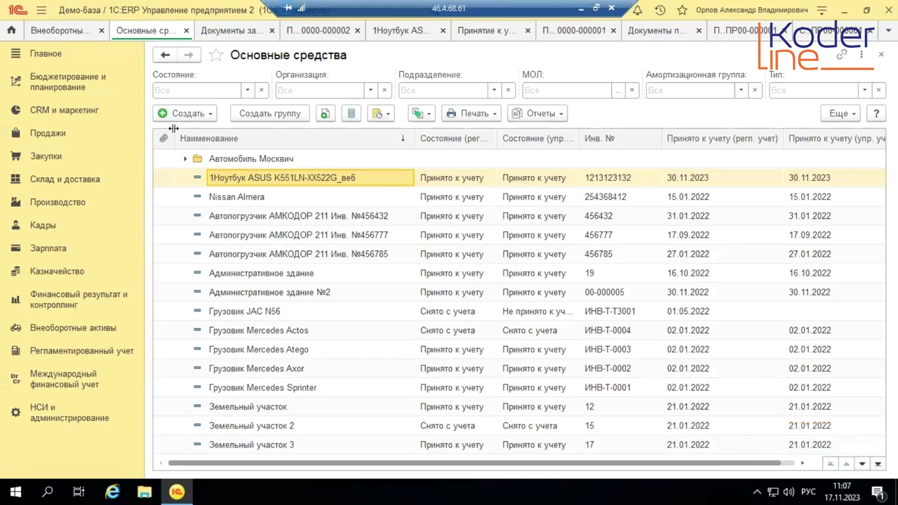
# Open the Документы закупки (все) journal and review the document types offered for creation, without creating one.
pyautogui.click(50, 159)
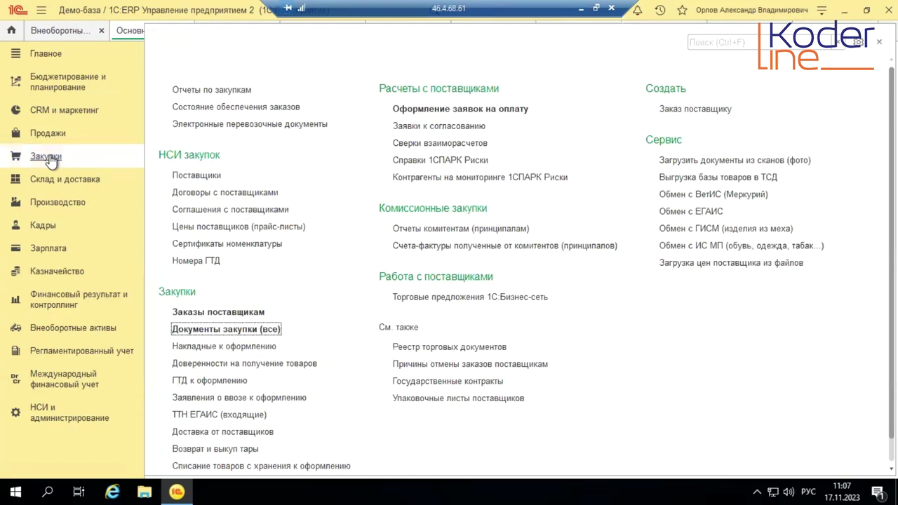
pyautogui.click(250, 337)
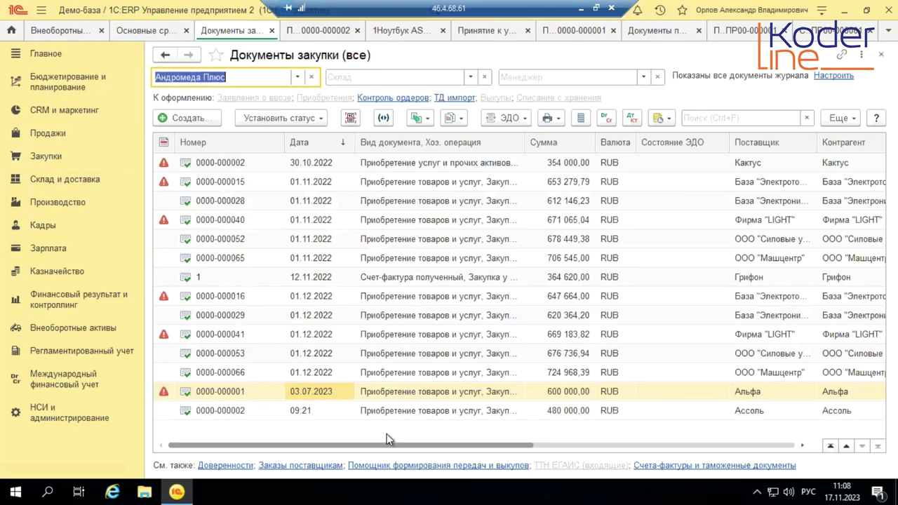
pyautogui.click(188, 119)
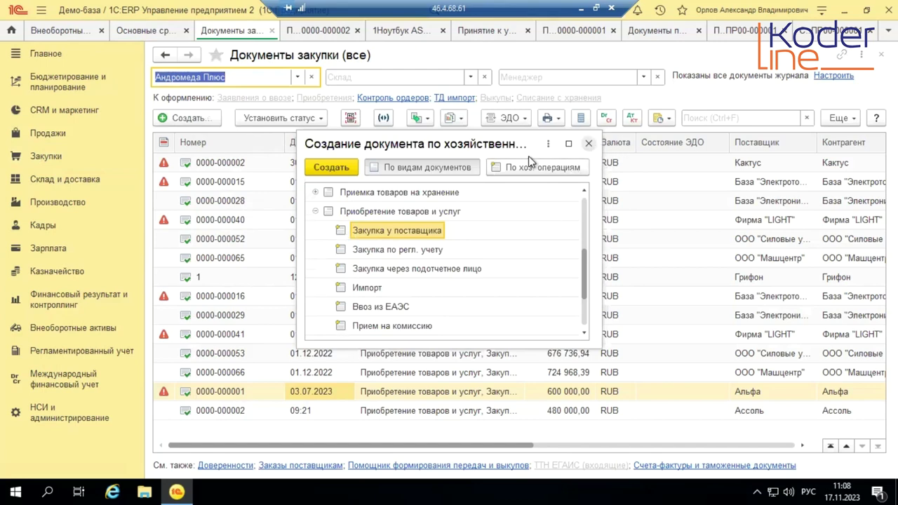
pyautogui.click(589, 144)
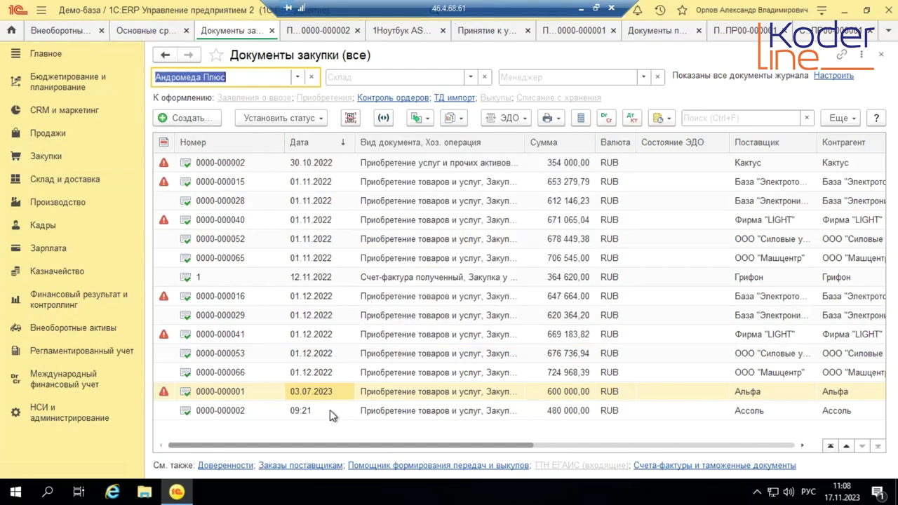
# Open the goods purchase document from supplier Ассоль, review its main details, and widen the Номенклатура column in its goods table.
pyautogui.doubleClick(330, 410)
pyautogui.moveTo(617, 416); pyautogui.dragTo(242, 417)
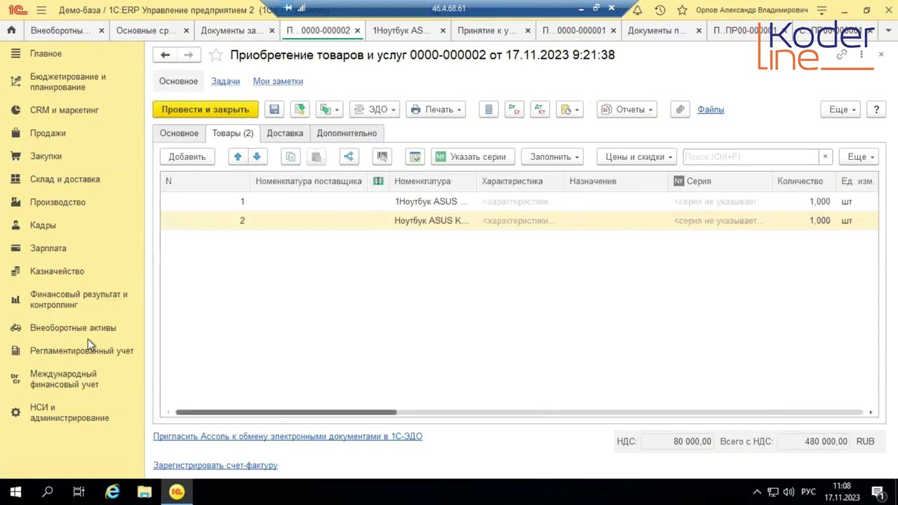
pyautogui.click(175, 131)
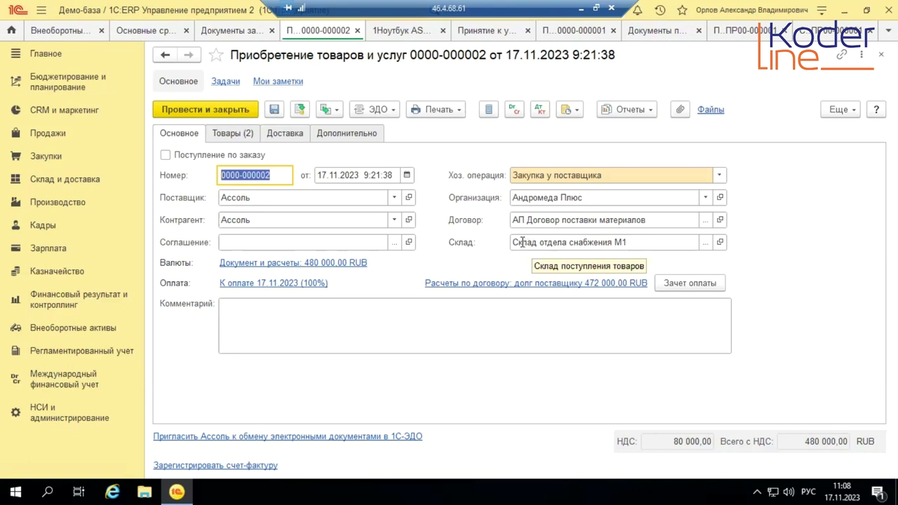
pyautogui.click(226, 135)
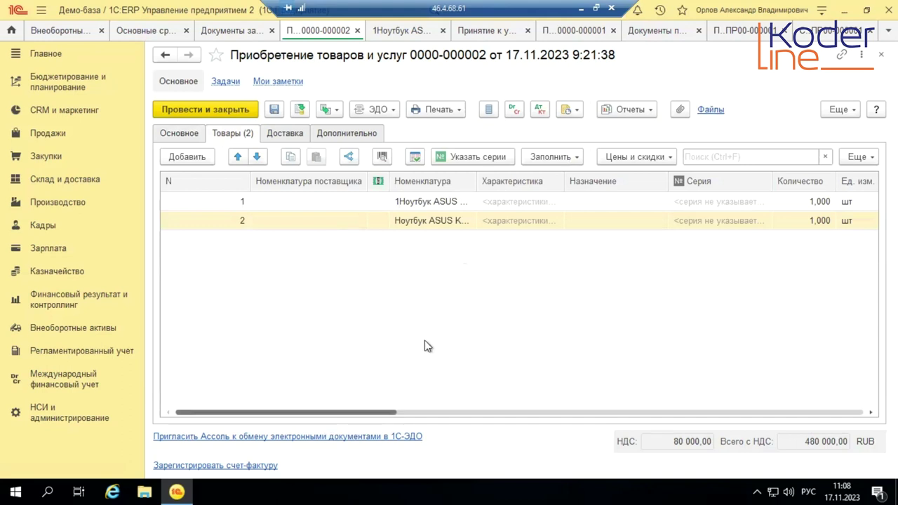
pyautogui.moveTo(380, 415)
pyautogui.mouseDown()
pyautogui.moveTo(435, 414)
pyautogui.moveTo(363, 414)
pyautogui.mouseUp()
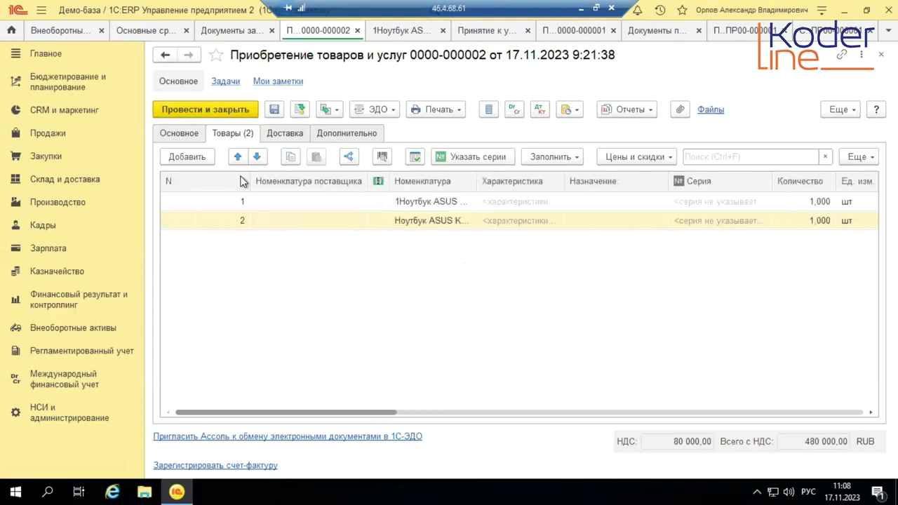
pyautogui.moveTo(480, 177); pyautogui.dragTo(544, 177)
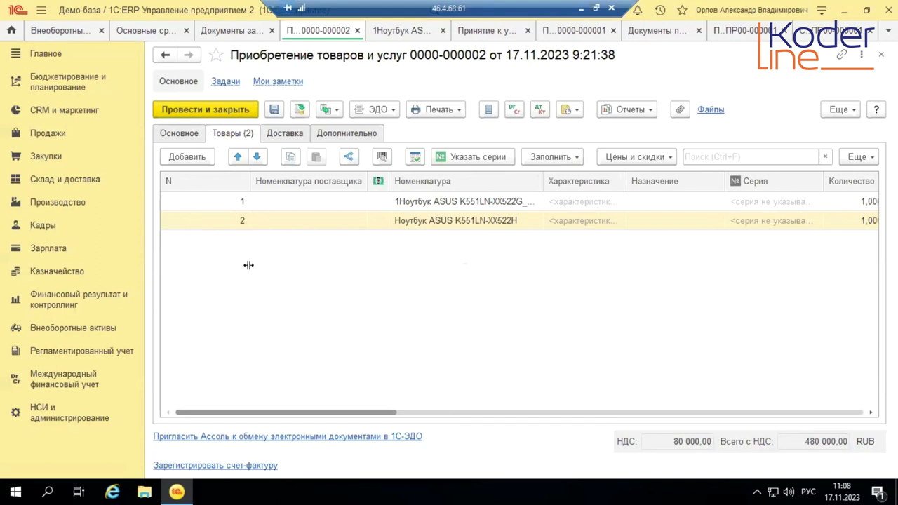
# Open the item card of 1Ноутбук ASUS K551LN-XX522G_веб from the first line of the goods table.
pyautogui.doubleClick(520, 204)
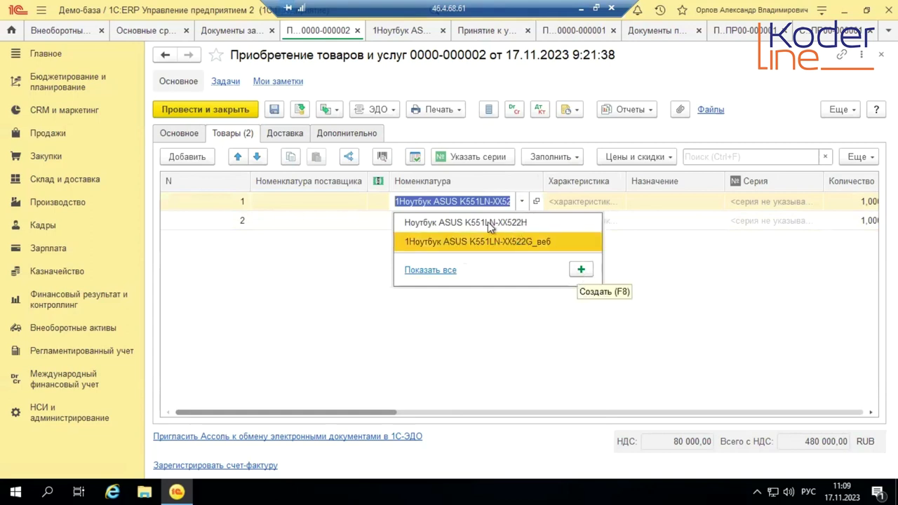
pyautogui.click(537, 203)
pyautogui.click(536, 202)
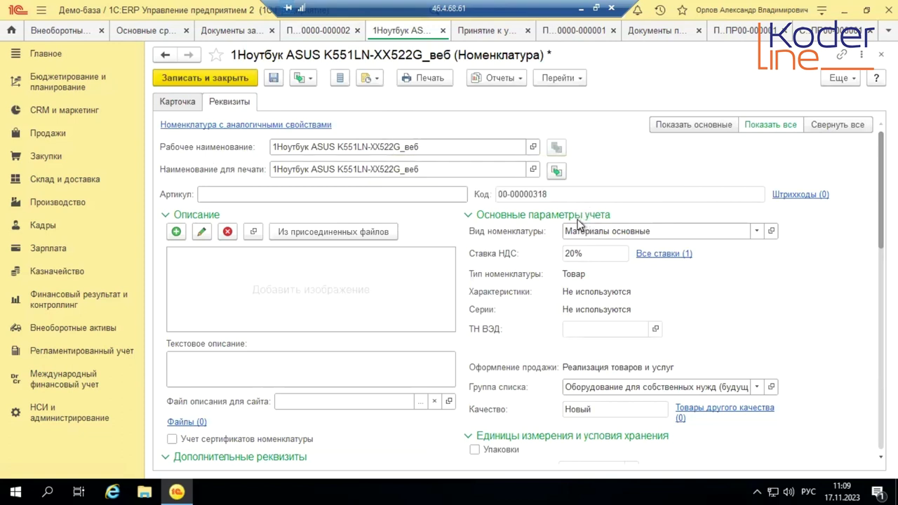
# Browse the Производство group in the full list of item kinds for Вид номенклатуры, then close the list without choosing one.
pyautogui.click(755, 231)
pyautogui.click(598, 317)
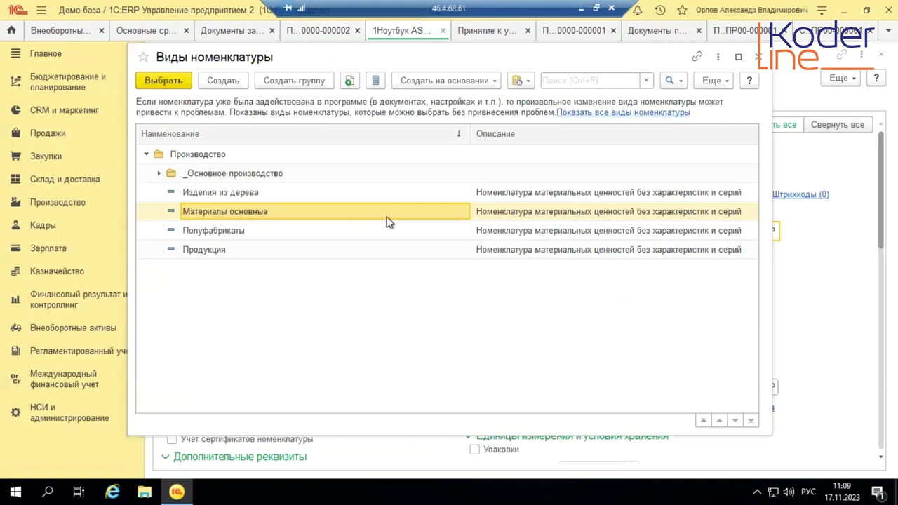
pyautogui.click(149, 156)
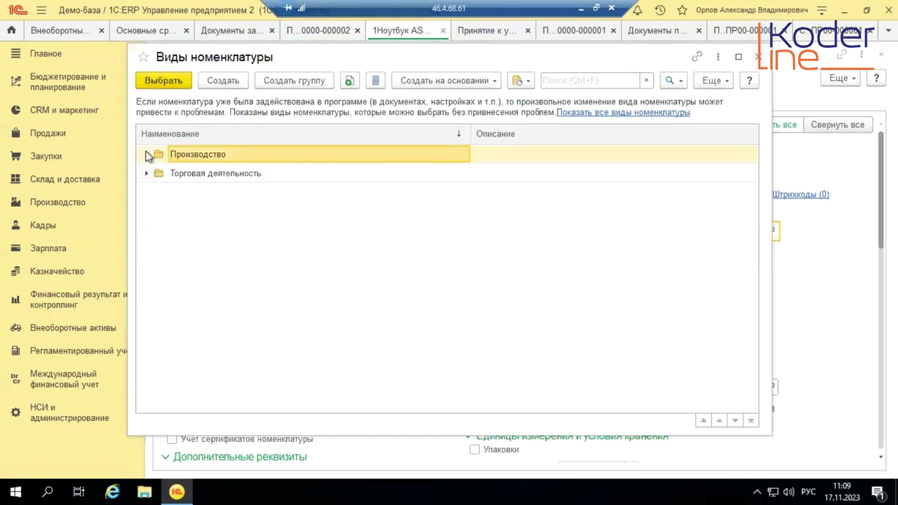
pyautogui.click(148, 156)
pyautogui.click(158, 173)
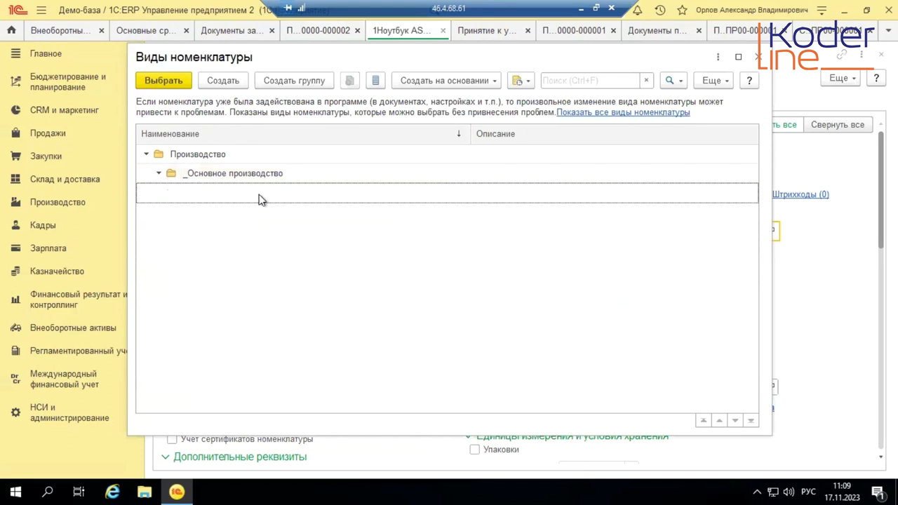
pyautogui.click(761, 57)
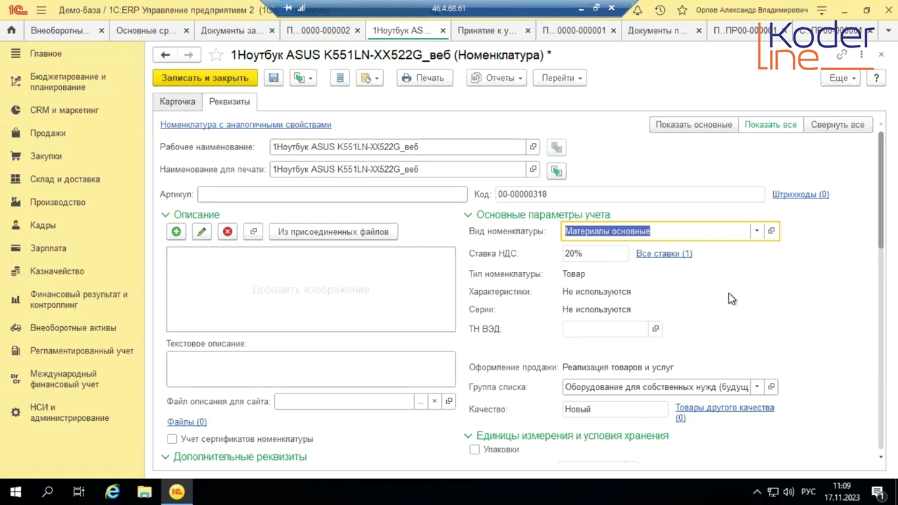
# Review the item card's accounting parameters and the accounts in its financial accounting group Оборудование для собственных нужд, then close the group.
pyautogui.scroll(-2, 728, 299)
pyautogui.scroll(-6, 729, 299)
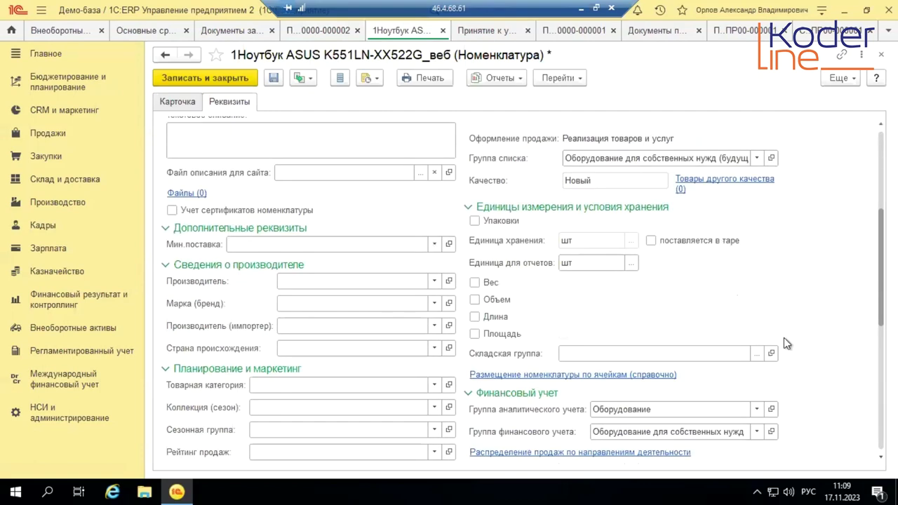
pyautogui.scroll(-2, 785, 343)
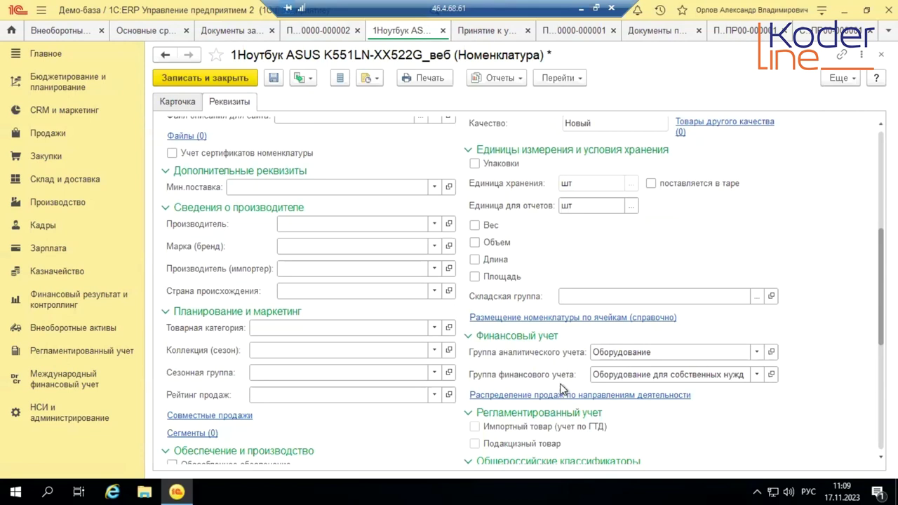
pyautogui.scroll(-2, 549, 381)
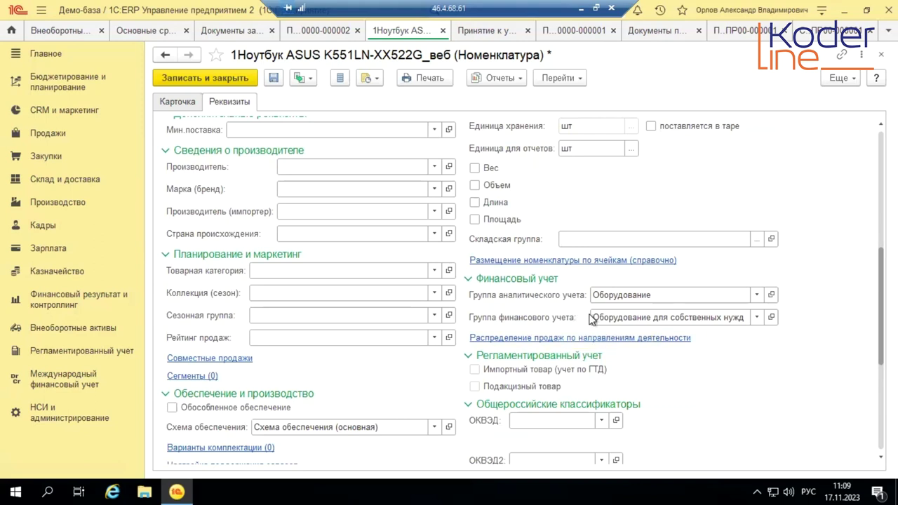
pyautogui.click(756, 318)
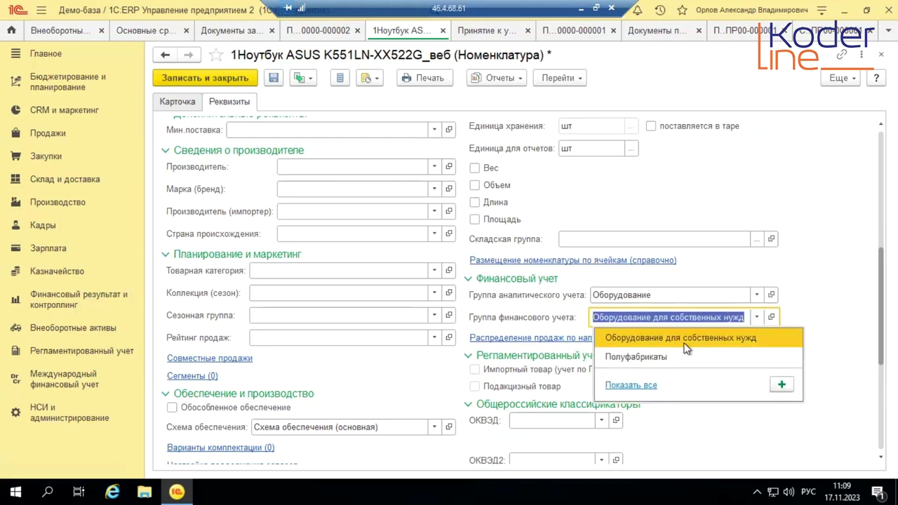
pyautogui.click(772, 318)
pyautogui.click(771, 318)
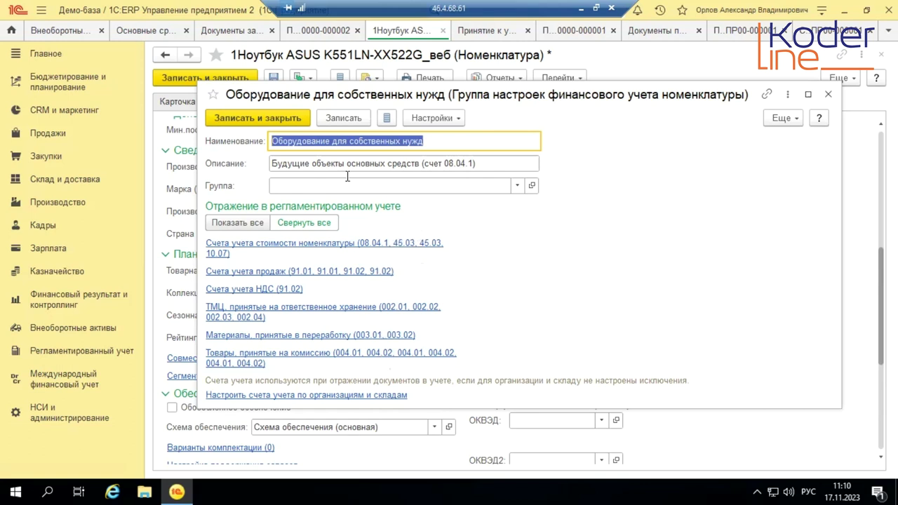
pyautogui.click(828, 94)
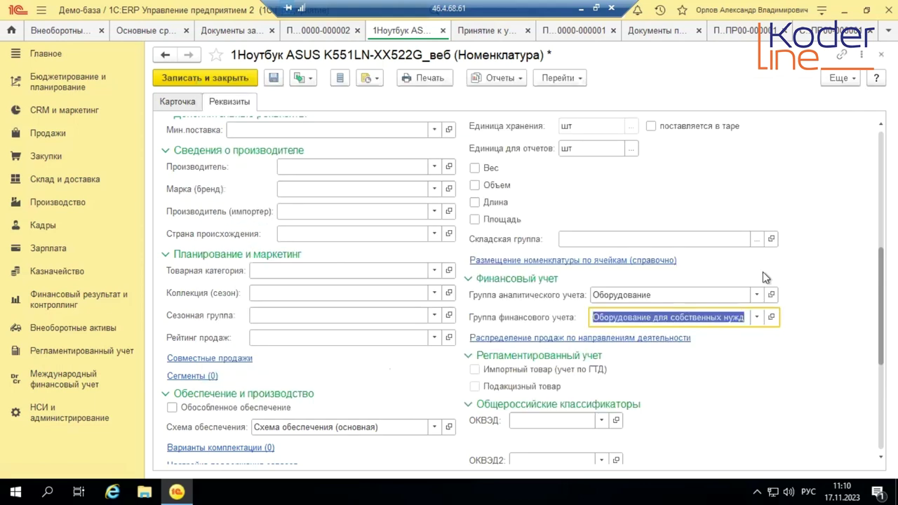
# Review the Оборудование к установке financial accounting group without choosing it, then save and close the item card.
pyautogui.click(761, 320)
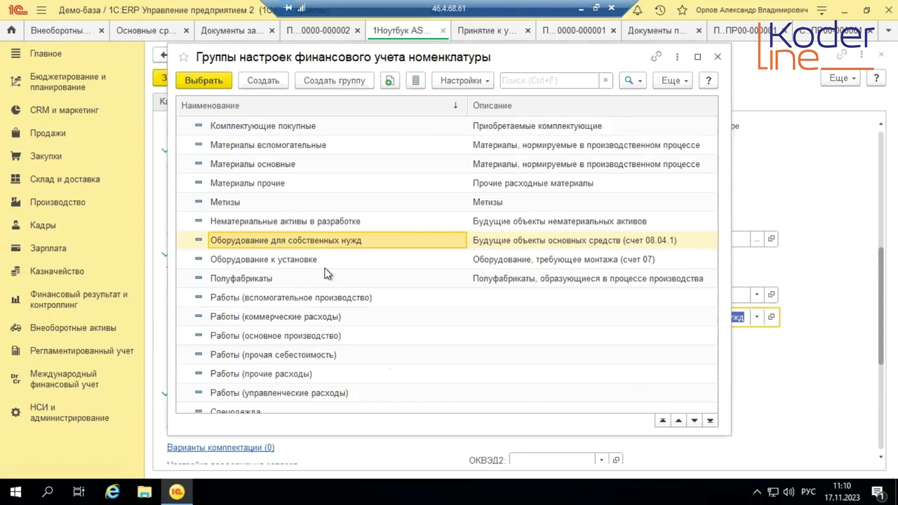
pyautogui.click(288, 261)
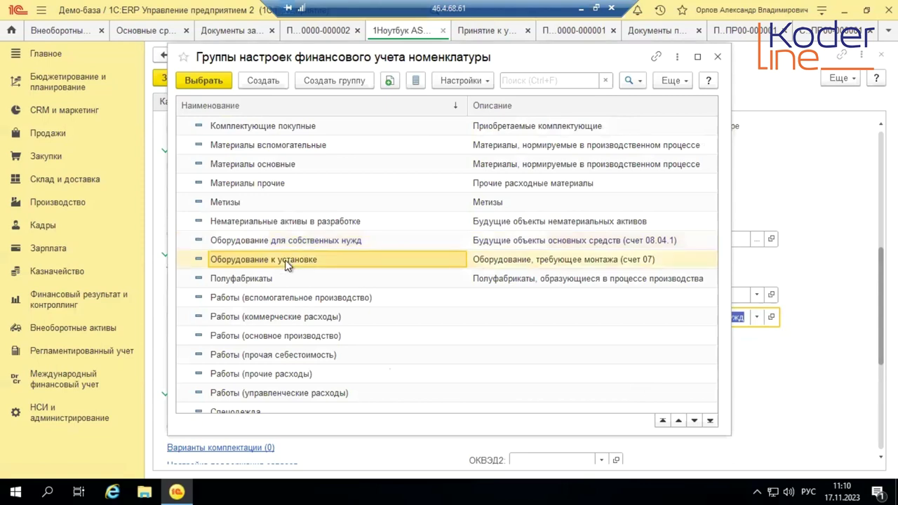
pyautogui.rightClick(286, 265)
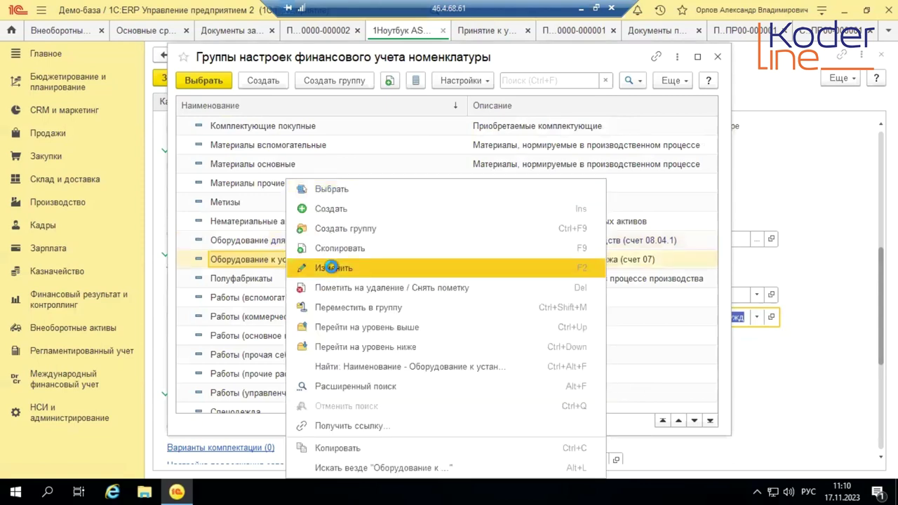
pyautogui.click(331, 268)
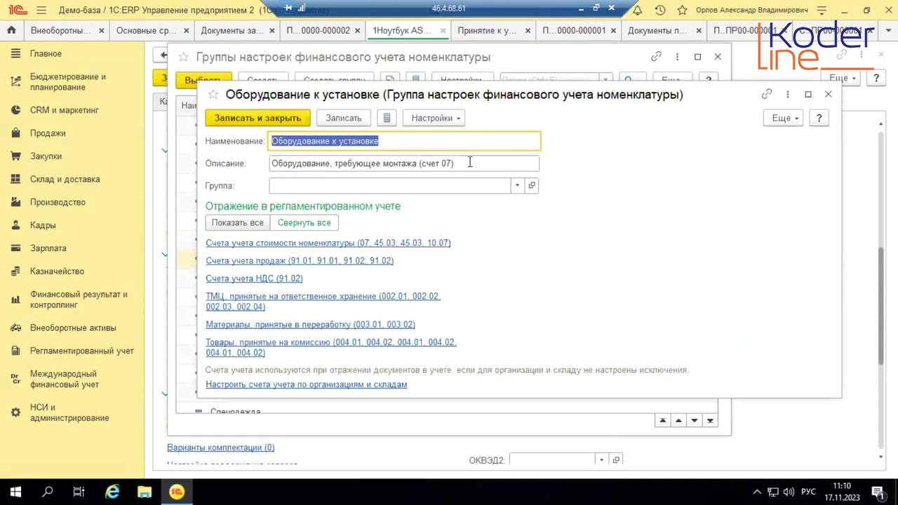
pyautogui.press('Tab')
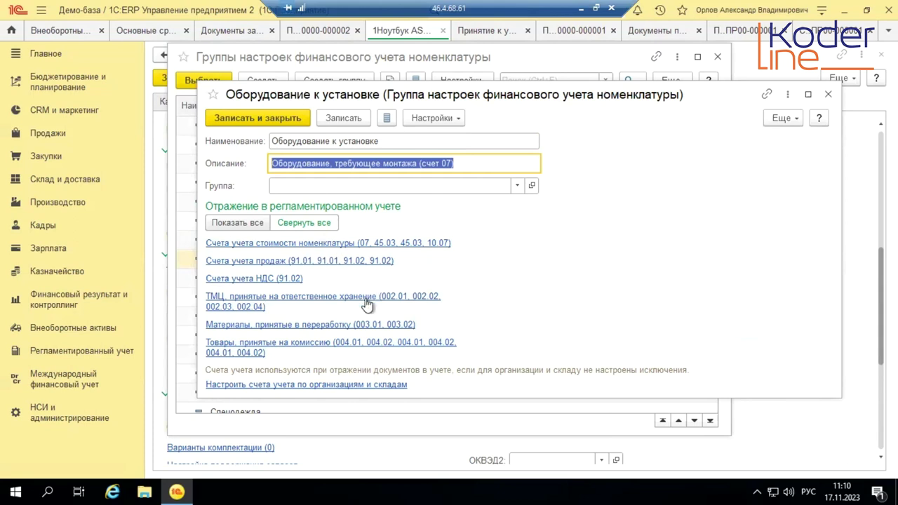
pyautogui.click(828, 94)
pyautogui.click(718, 57)
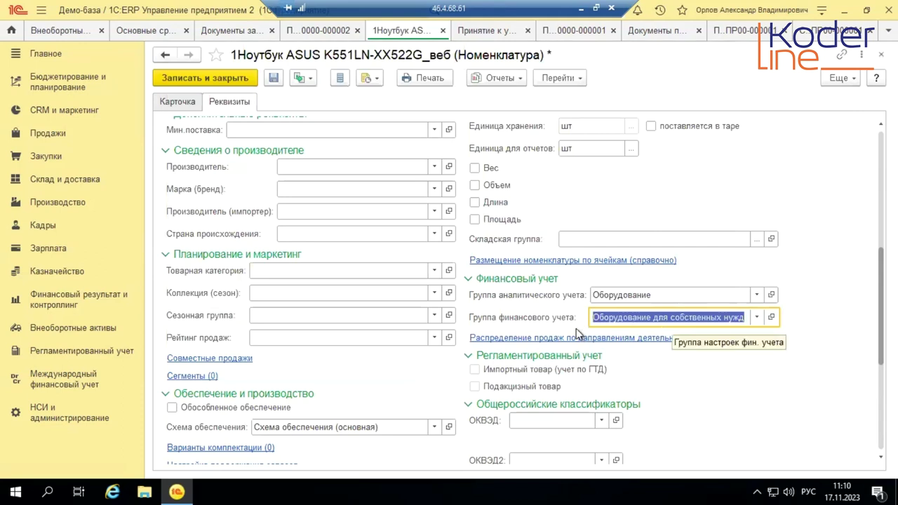
pyautogui.click(190, 80)
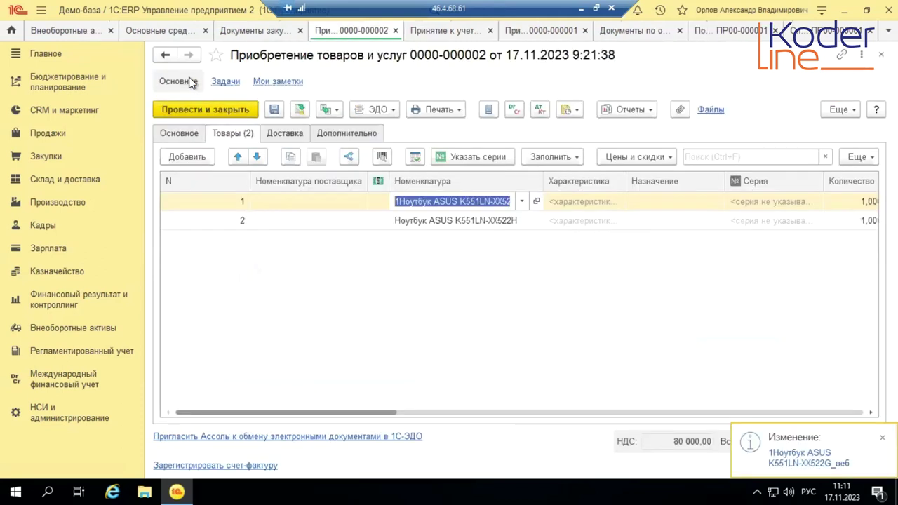
# Review the quantity, price, VAT, department and expense columns of the purchase document's goods table.
pyautogui.click(534, 307)
pyautogui.moveTo(377, 418); pyautogui.dragTo(520, 414)
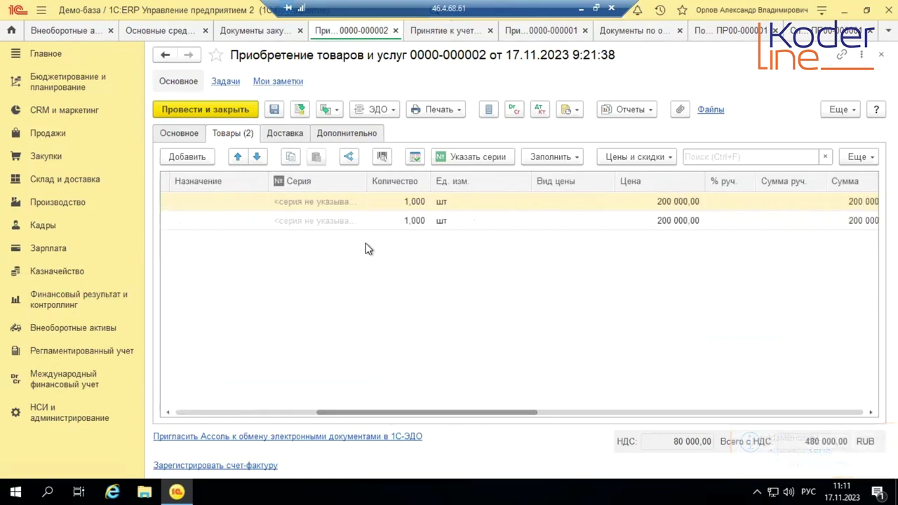
pyautogui.click(677, 201)
pyautogui.moveTo(512, 412); pyautogui.dragTo(700, 405)
pyautogui.click(378, 204)
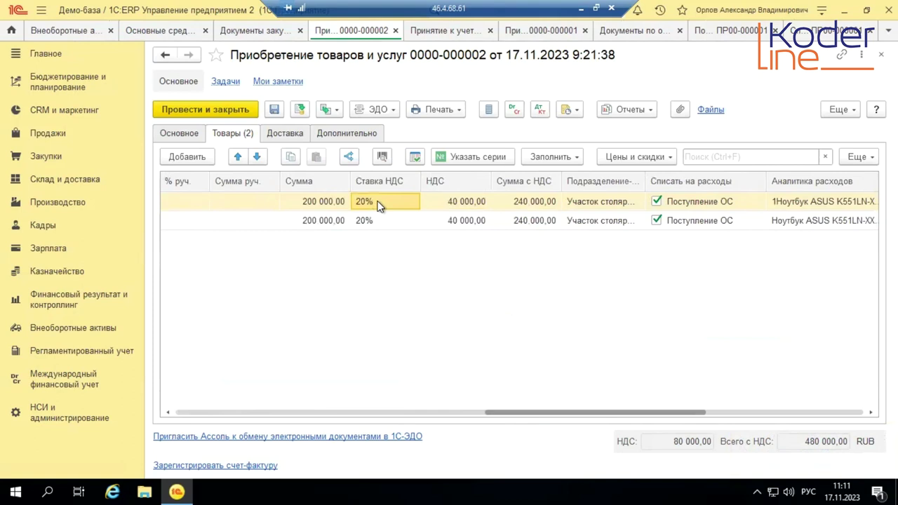
pyautogui.moveTo(593, 413); pyautogui.dragTo(650, 400)
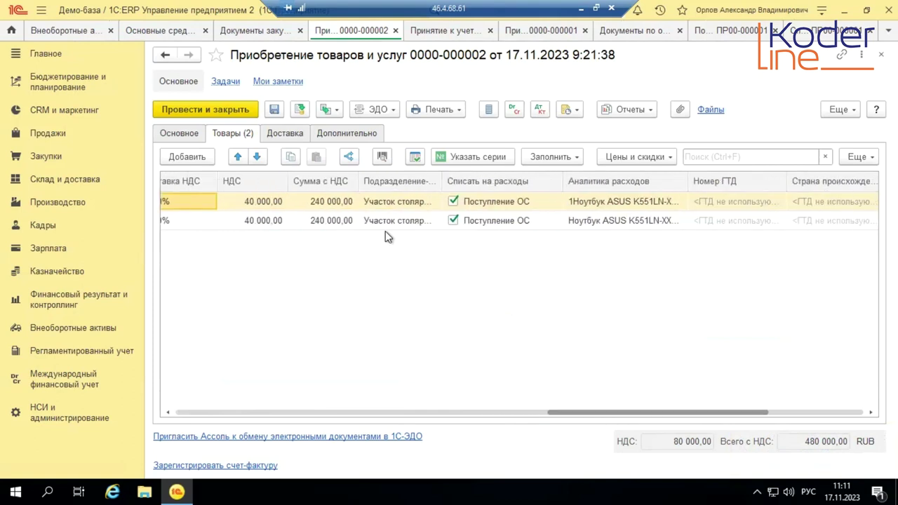
# Choose Поступление ОС from the full list of expense items as the write-off item of the first goods line.
pyautogui.click(497, 203)
pyautogui.click(497, 203)
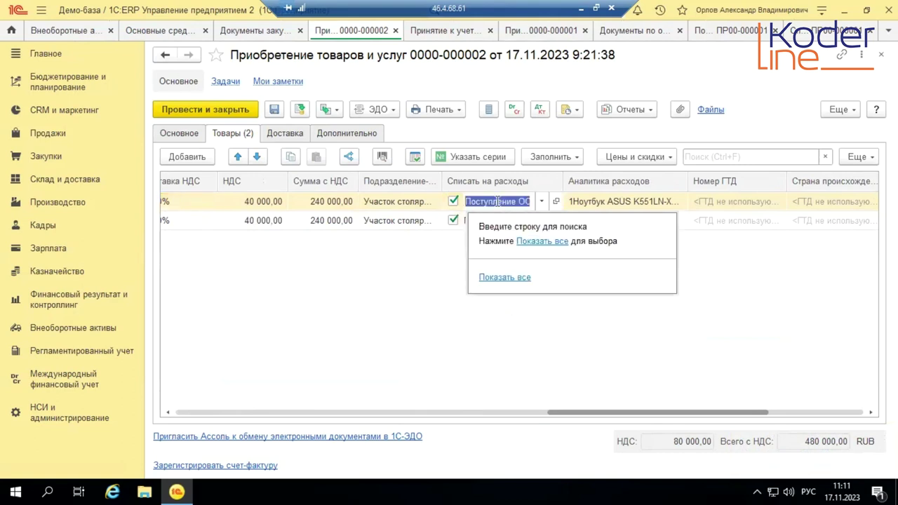
pyautogui.click(505, 278)
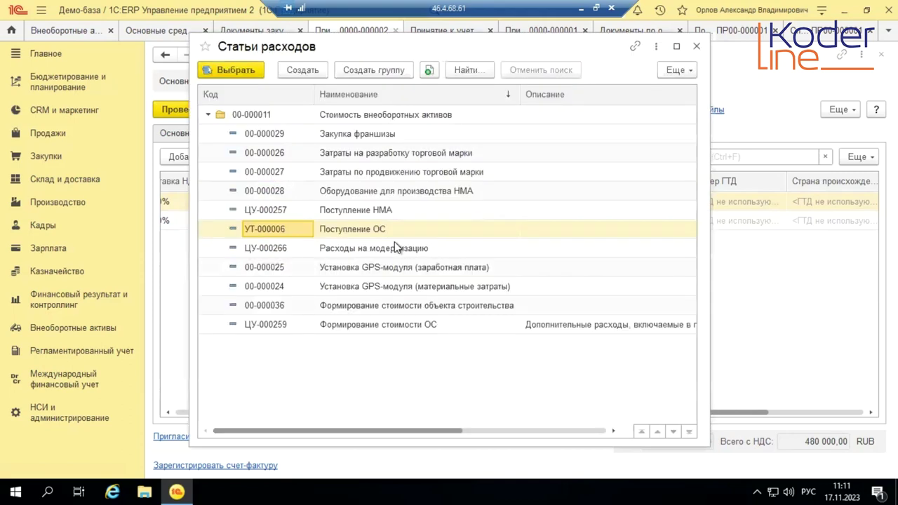
pyautogui.doubleClick(381, 229)
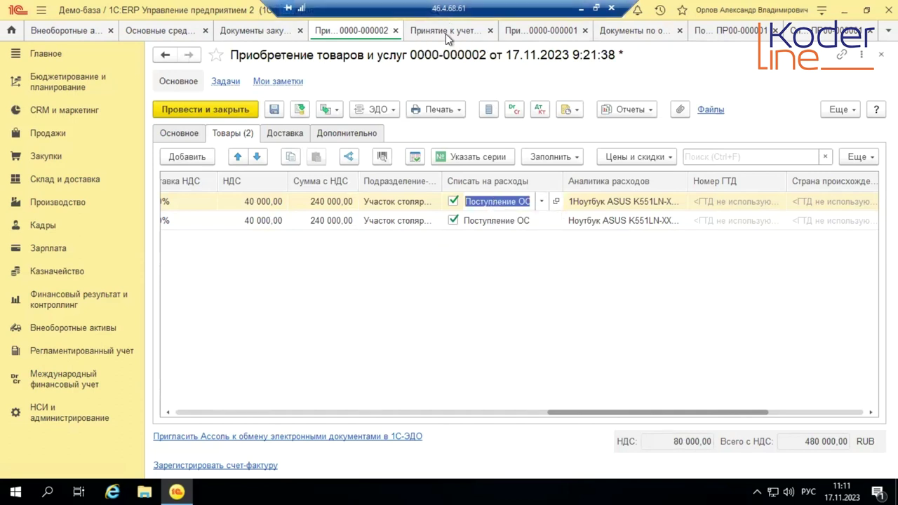
pyautogui.click(487, 253)
# Set the first line's expense analytics to 1Ноутбук ASUS K551LN-XX522G_веб and look through the remaining goods columns.
pyautogui.click(612, 200)
pyautogui.click(624, 199)
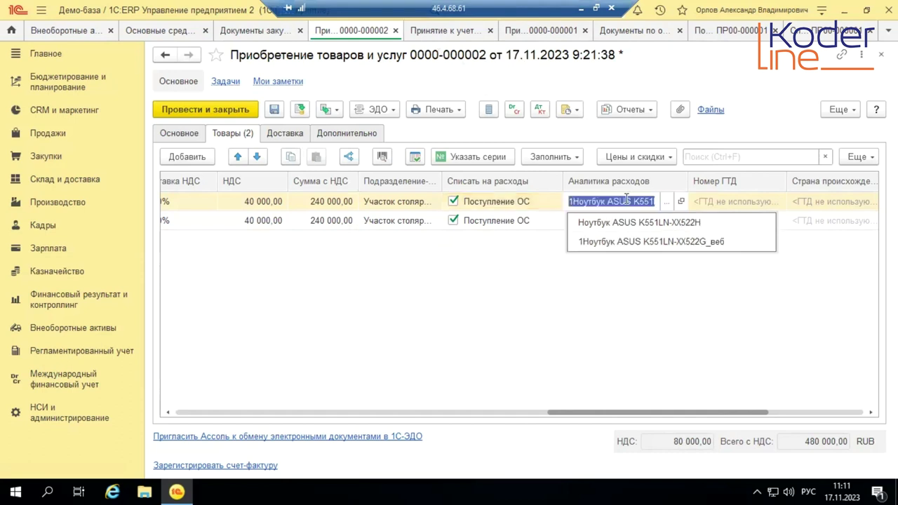
pyautogui.click(698, 248)
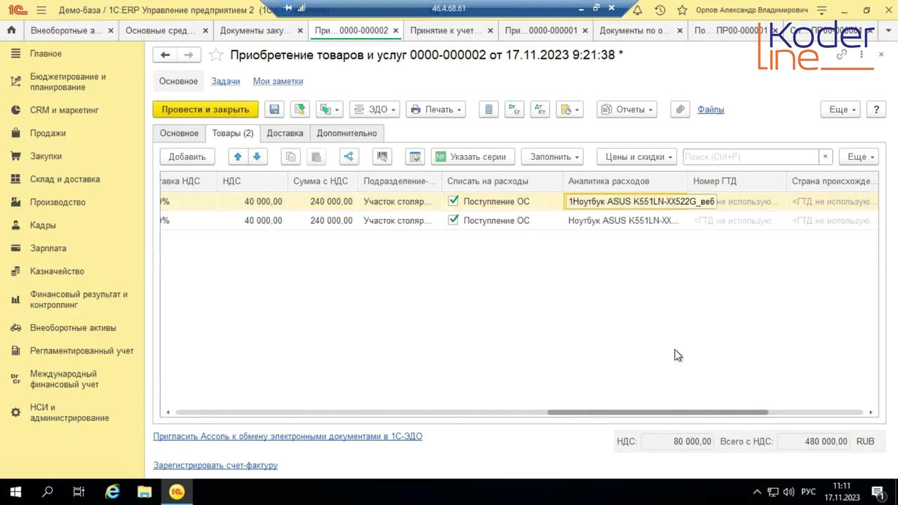
pyautogui.click(816, 412)
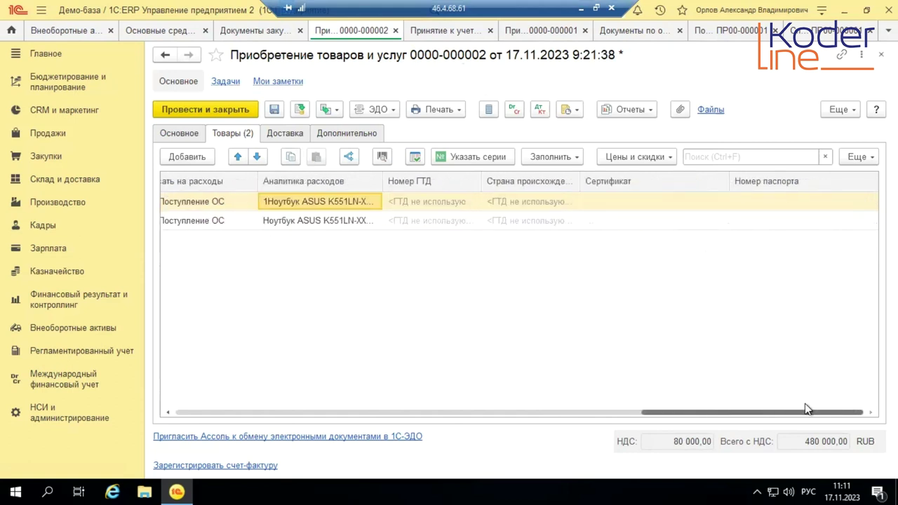
pyautogui.click(544, 414)
pyautogui.click(233, 414)
# Review the purchase document's additional details, Закупка под деятельность options, delivery and main details, then save the document.
pyautogui.click(348, 133)
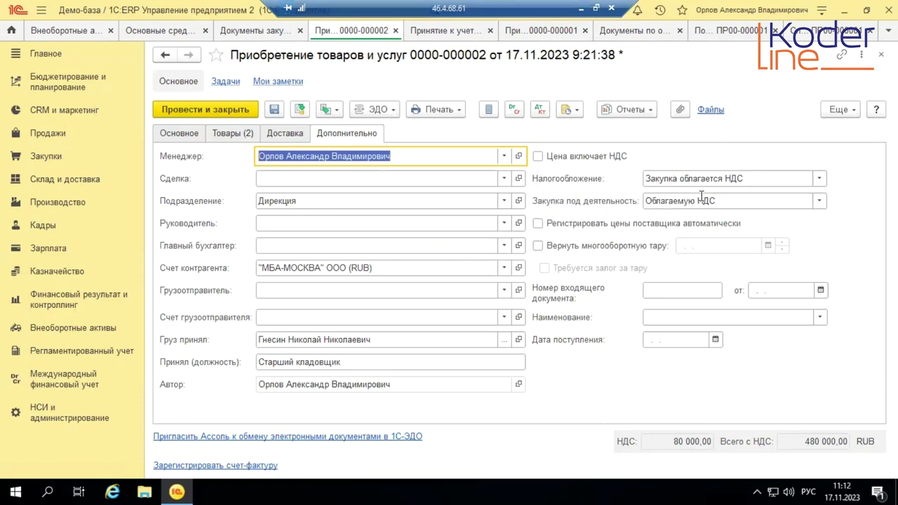
pyautogui.click(732, 201)
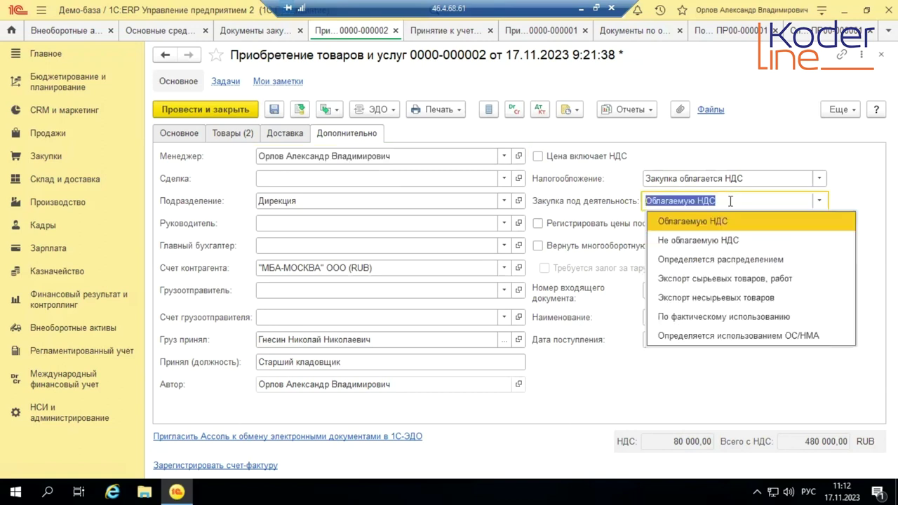
pyautogui.click(587, 383)
pyautogui.click(286, 133)
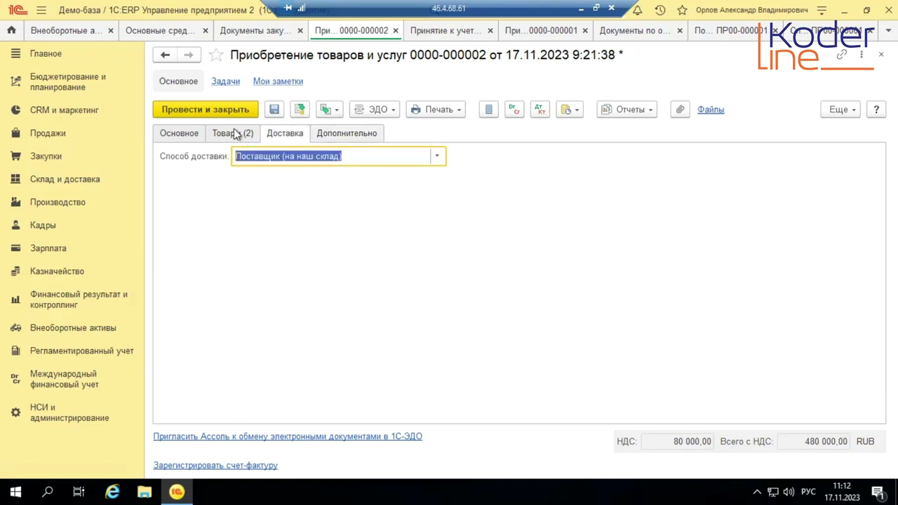
pyautogui.click(233, 134)
pyautogui.click(173, 134)
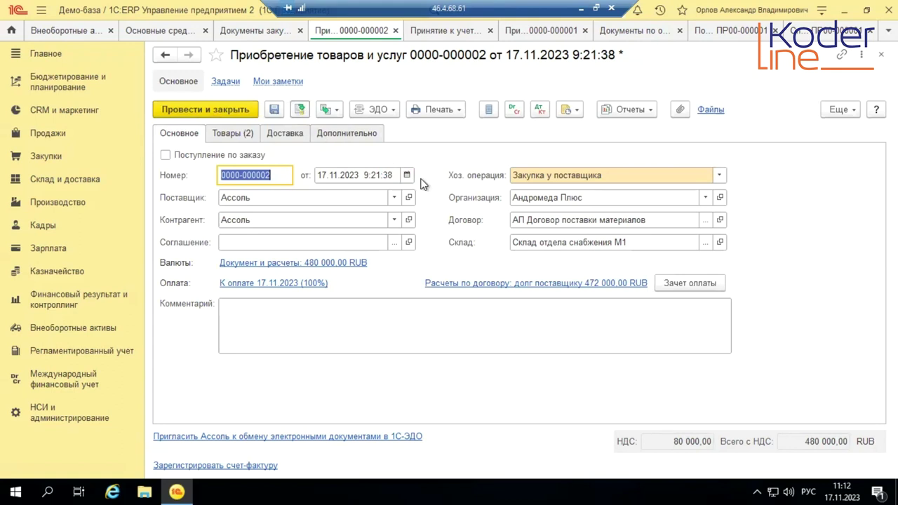
pyautogui.hotkey('ctrl', 's')
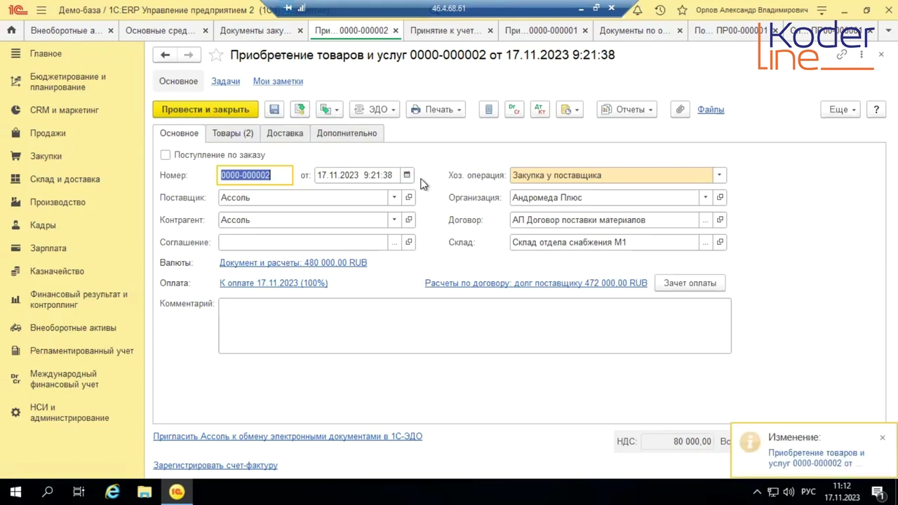
# Open the Принятие к учету ОС workplace from Внеоборотные активы and review which documents can be created for the listed assets.
pyautogui.click(438, 32)
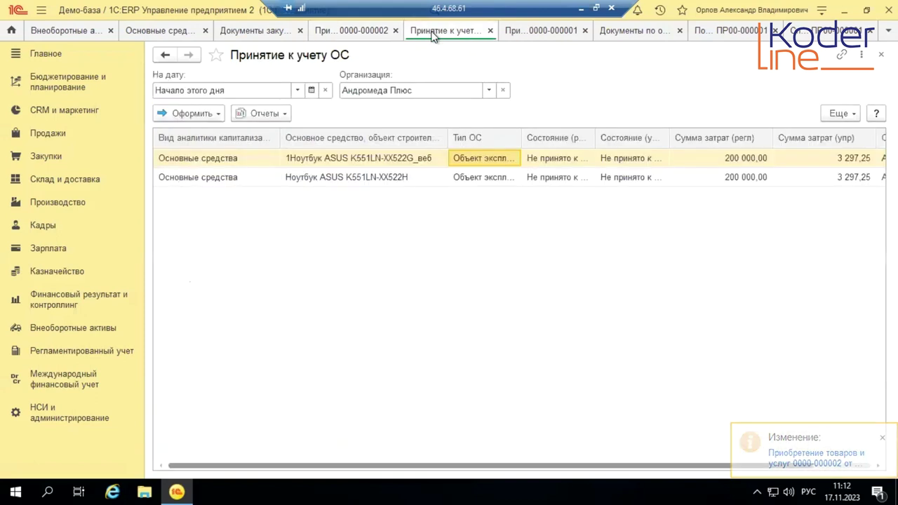
pyautogui.click(72, 329)
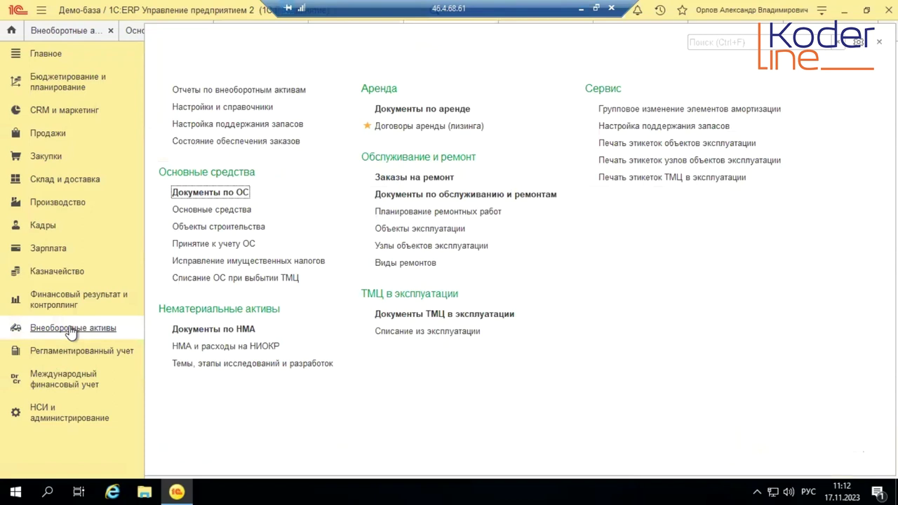
pyautogui.click(200, 245)
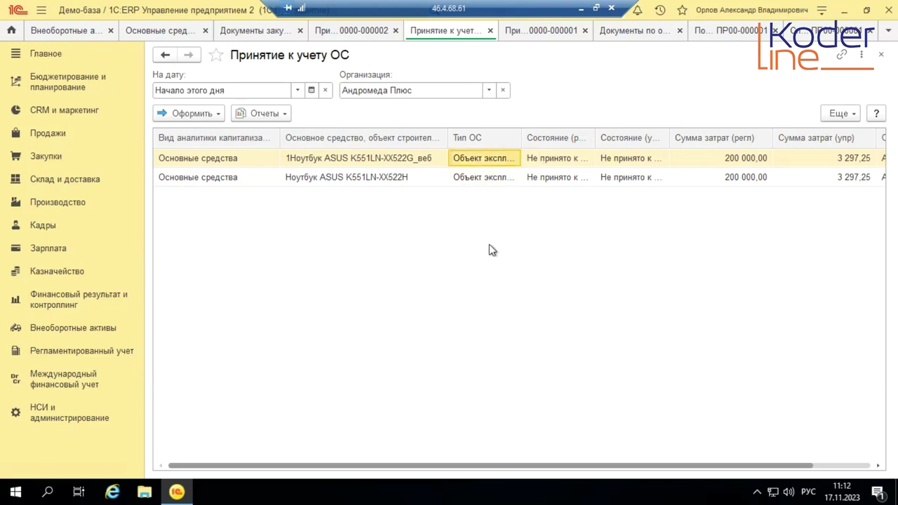
pyautogui.click(210, 114)
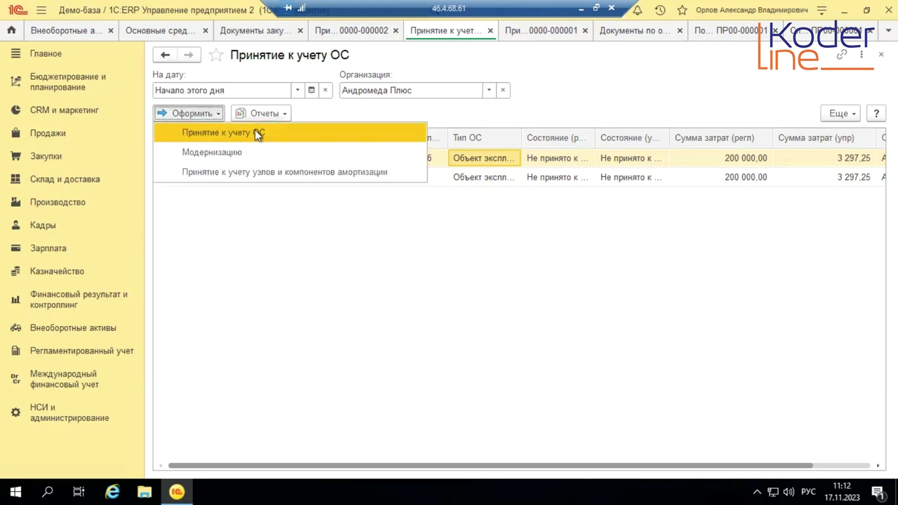
# Open the acceptance document dated 30.11.2023 and review its main details and the Раздельный учет НДС options, keeping ОС используется в деятельности.
pyautogui.click(543, 31)
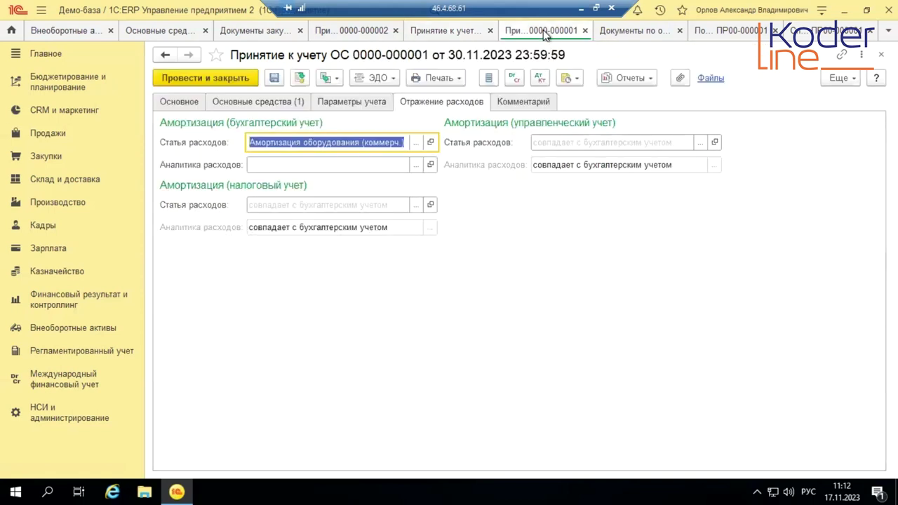
pyautogui.click(173, 104)
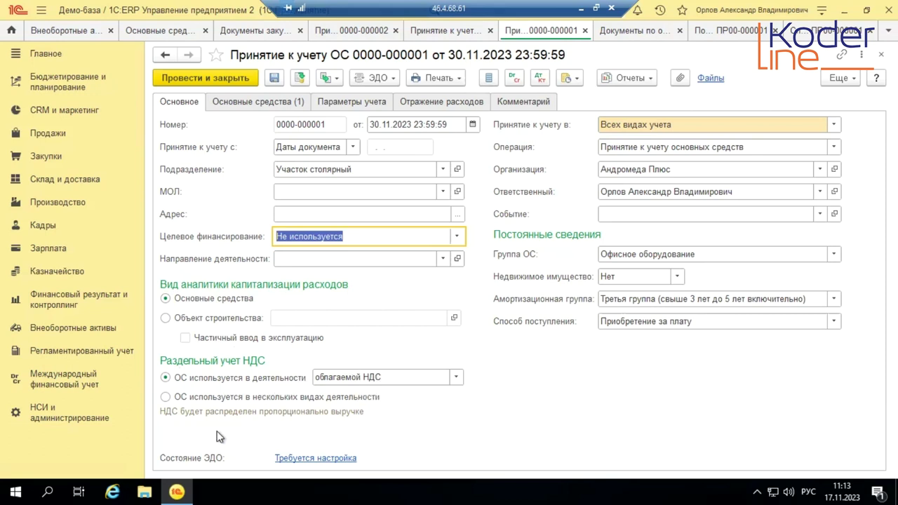
pyautogui.click(166, 397)
pyautogui.click(165, 378)
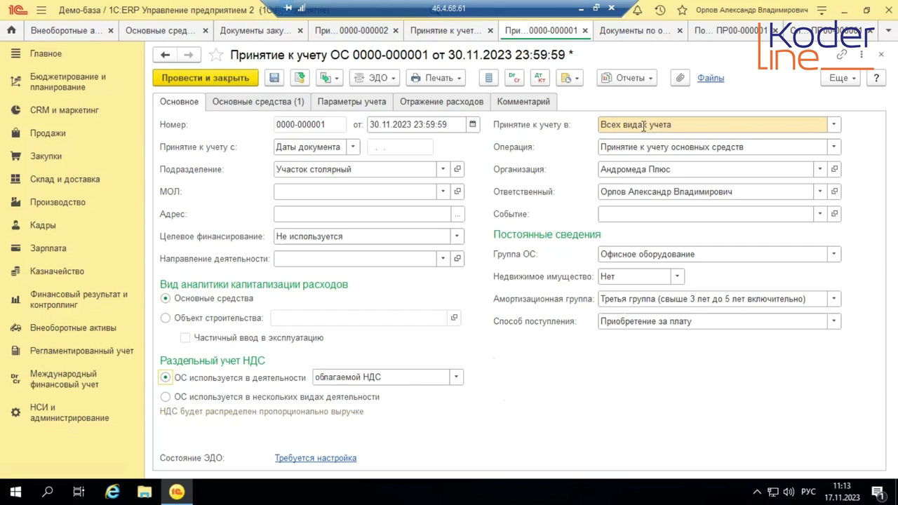
# Review the choices for Принятие к учету в and Операция in the acceptance document's main details.
pyautogui.click(832, 125)
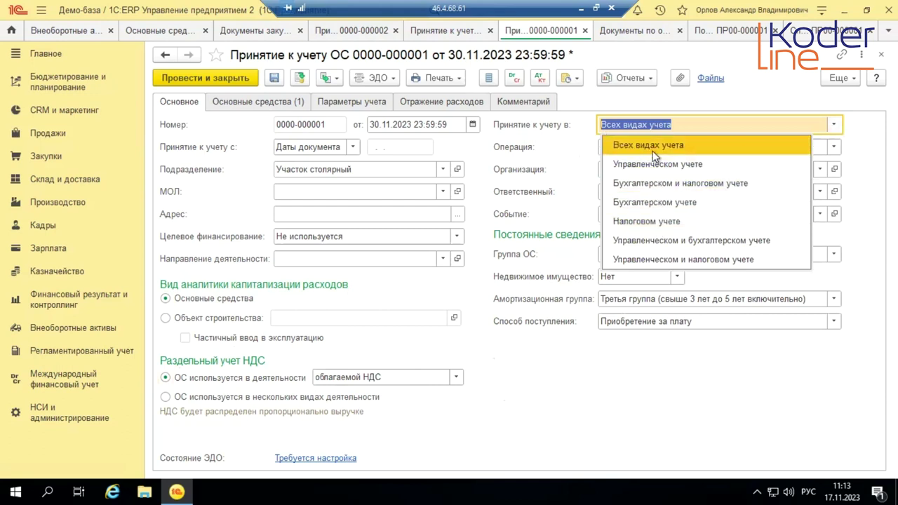
pyautogui.click(481, 183)
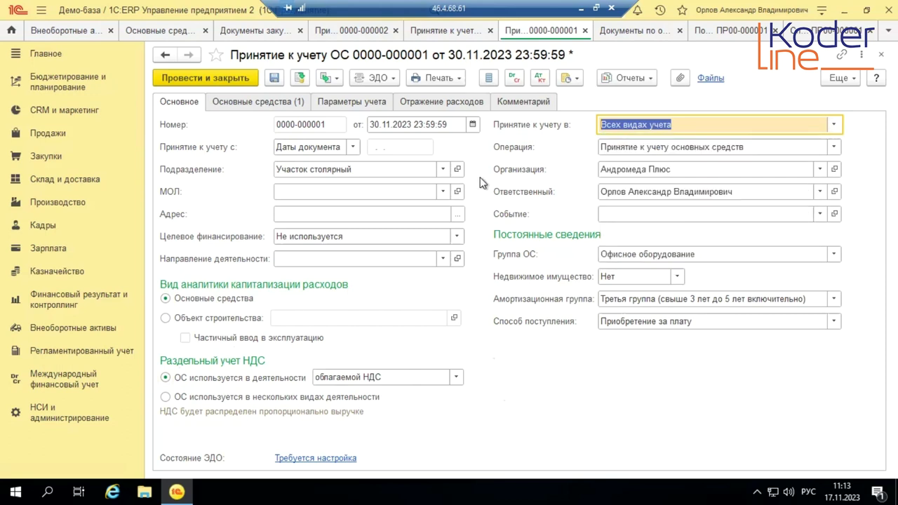
pyautogui.click(834, 147)
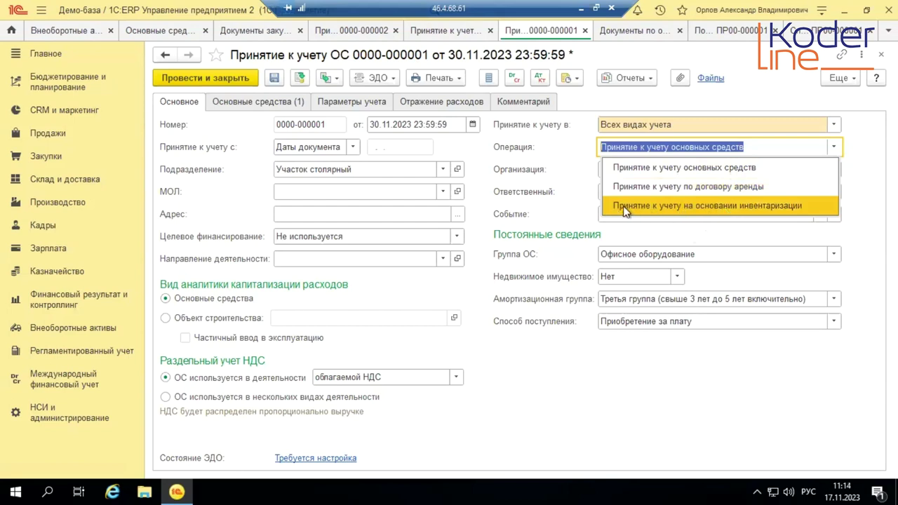
pyautogui.click(692, 237)
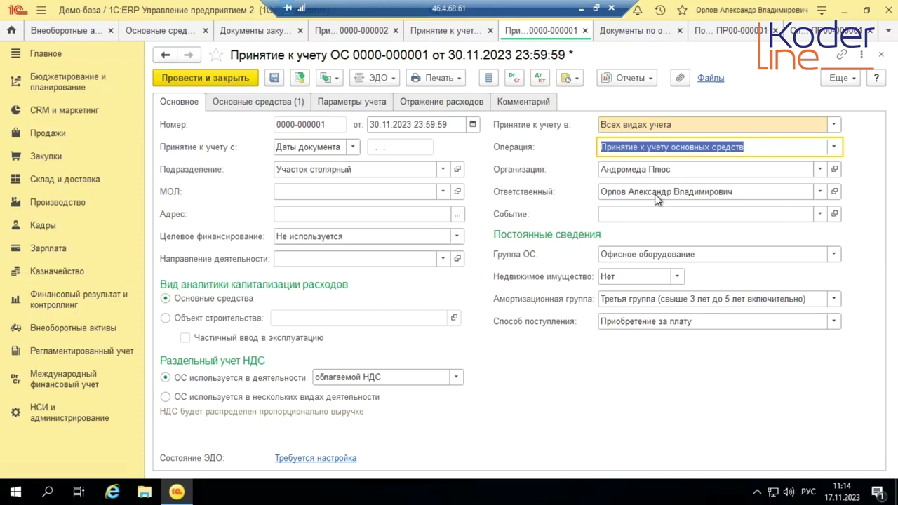
# Keep Офисное оборудование as the Группа ОС and review the available Амортизационная группа and Недвижимое имущество values.
pyautogui.click(831, 254)
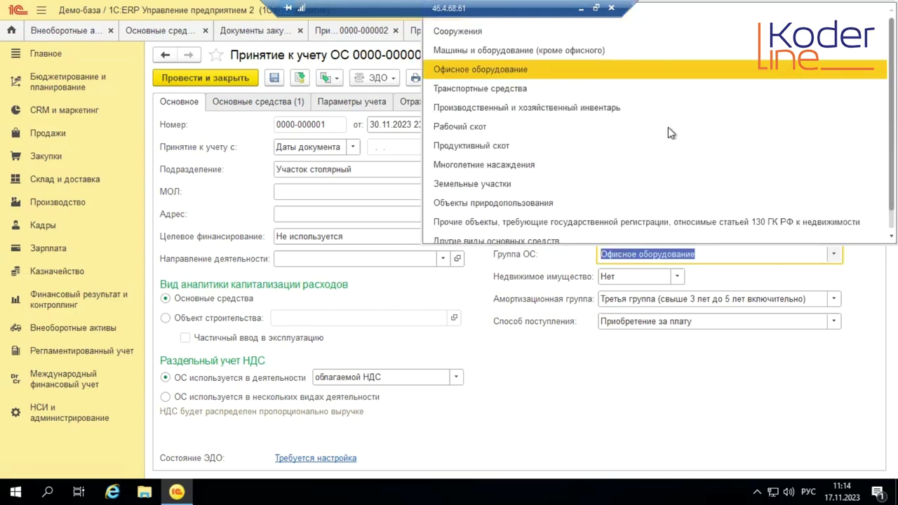
pyautogui.click(516, 71)
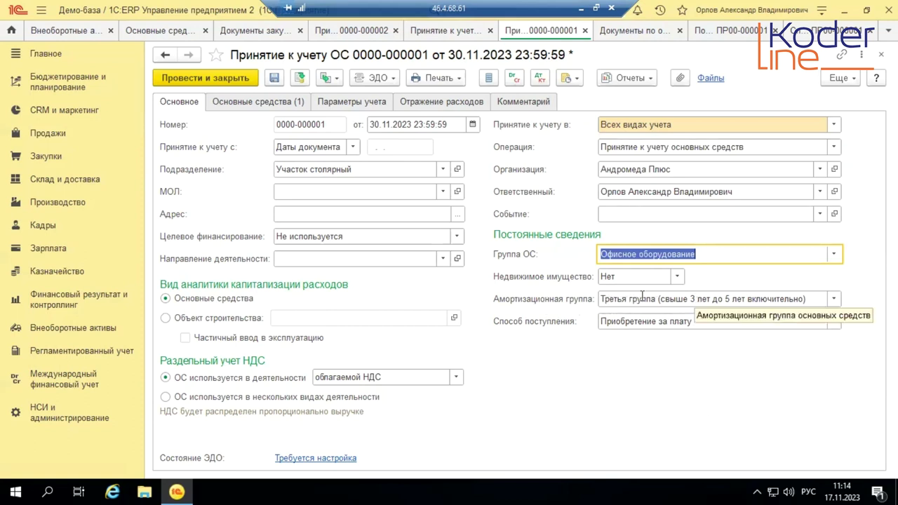
pyautogui.click(835, 300)
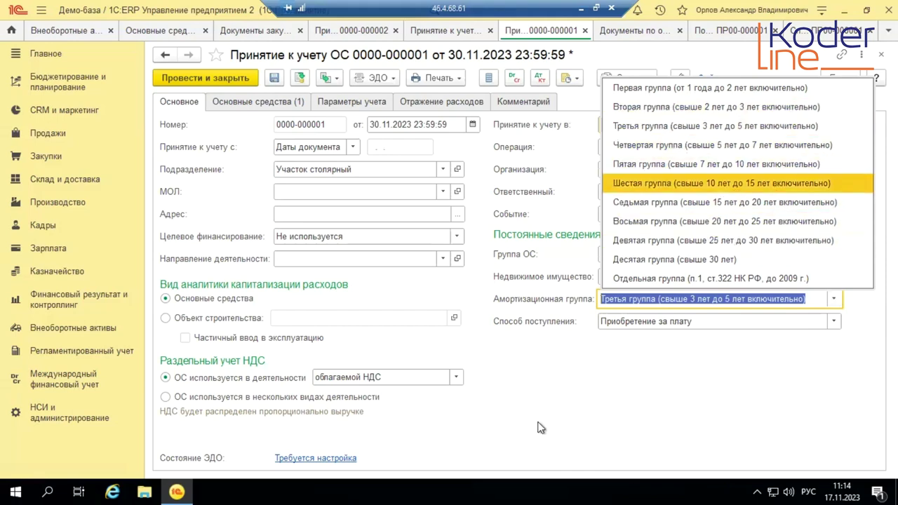
pyautogui.click(585, 381)
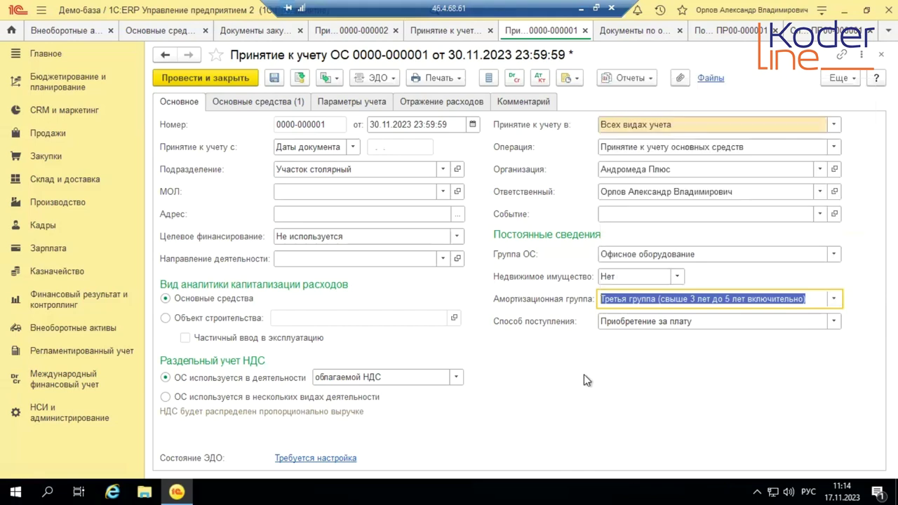
pyautogui.click(677, 277)
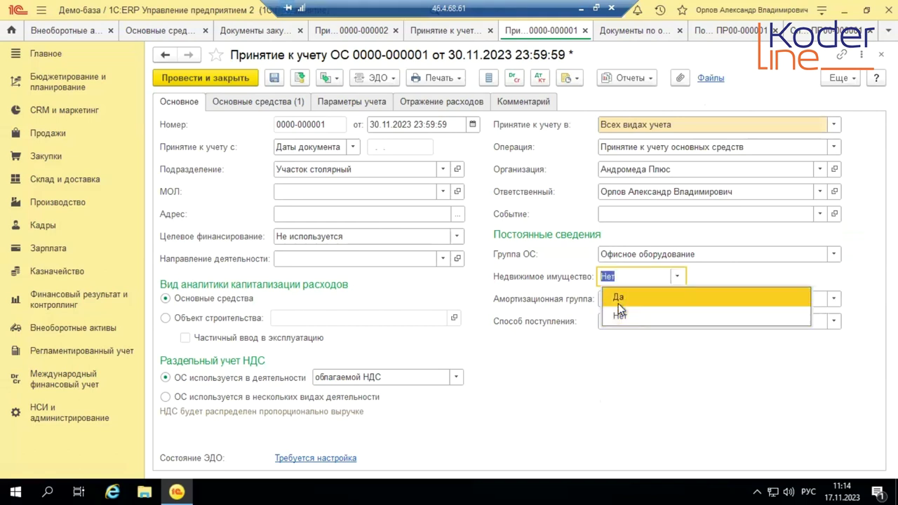
pyautogui.click(586, 391)
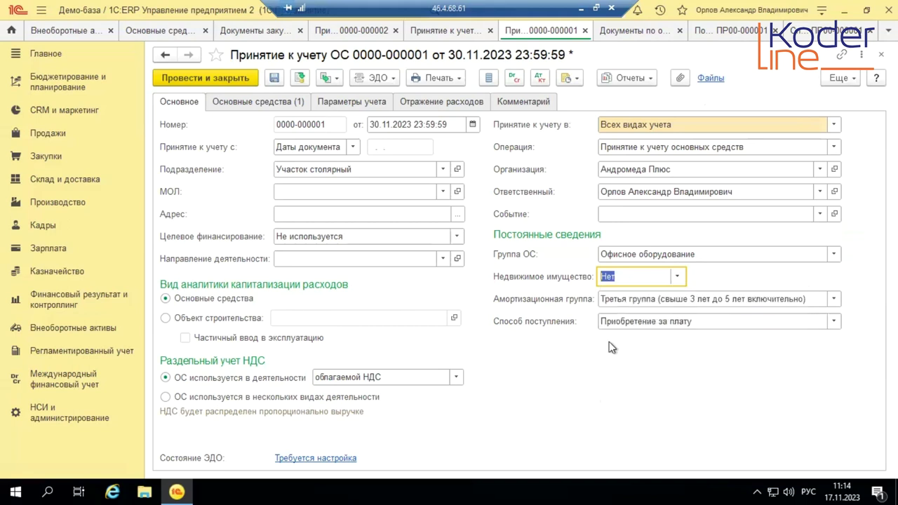
# Review the laptop line in the acceptance document's asset table, including its regulated and management preliminary cost.
pyautogui.click(252, 105)
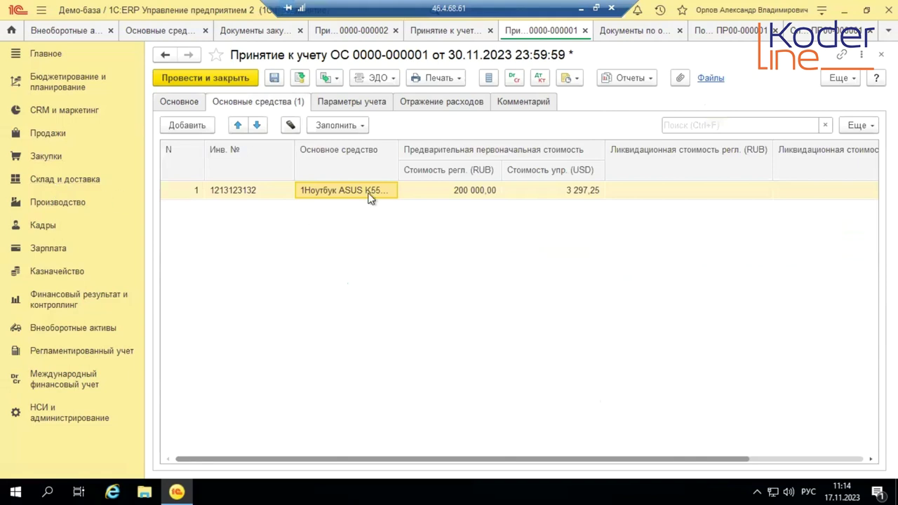
pyautogui.click(456, 189)
pyautogui.click(593, 191)
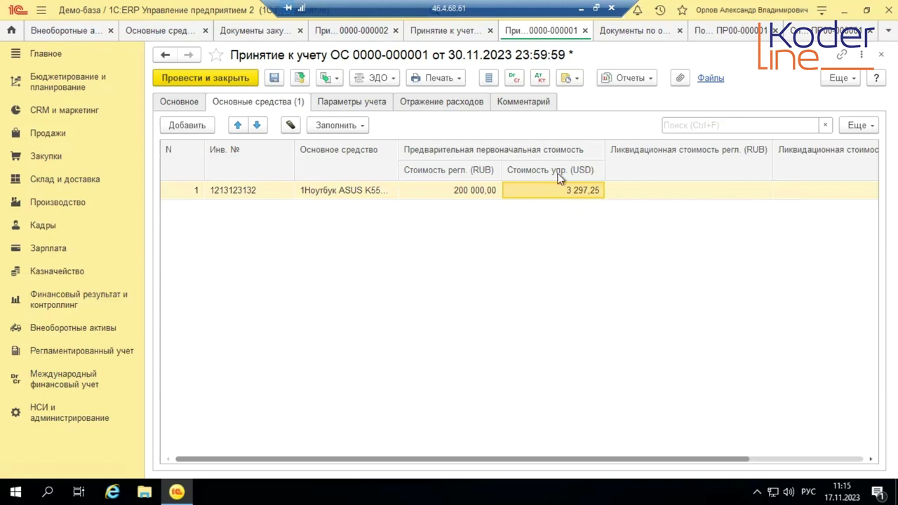
# Examine the accounting parameters for Бухгалтерский учет: the Порядок учета choices, useful life and Начисление амортизации options.
pyautogui.click(372, 103)
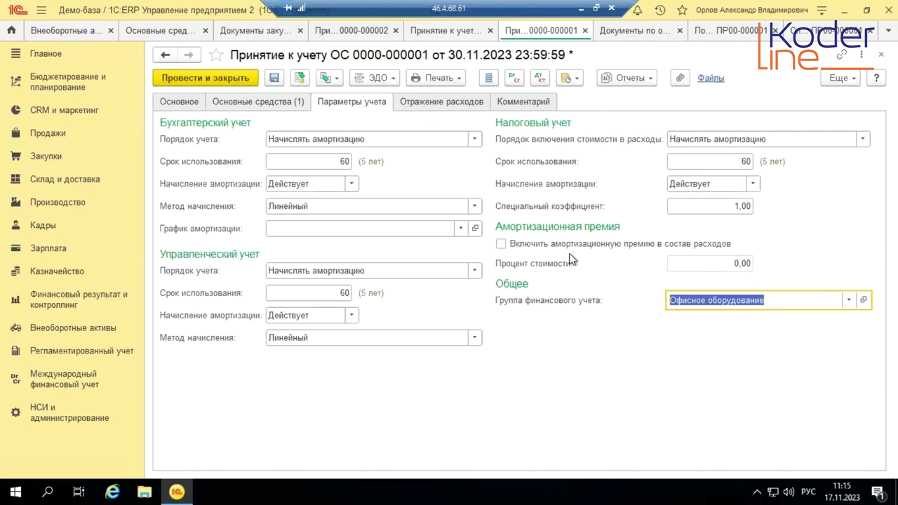
pyautogui.click(475, 144)
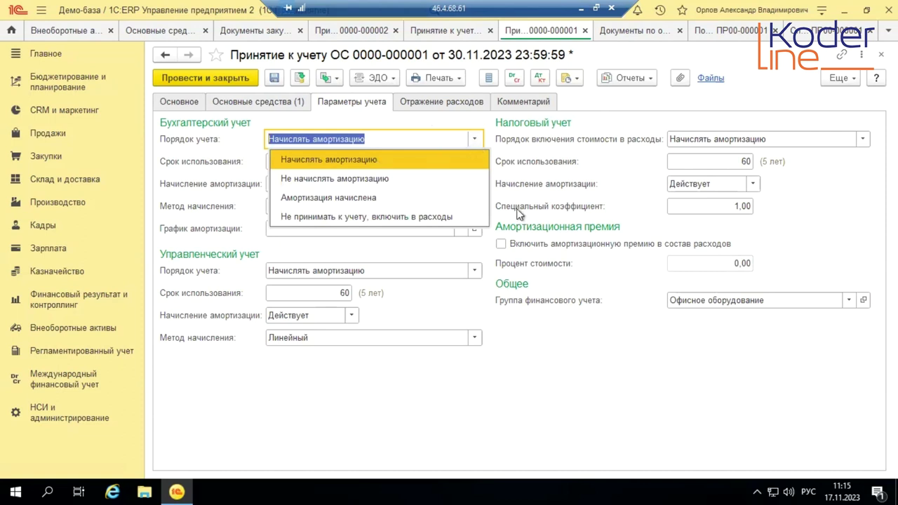
pyautogui.click(511, 316)
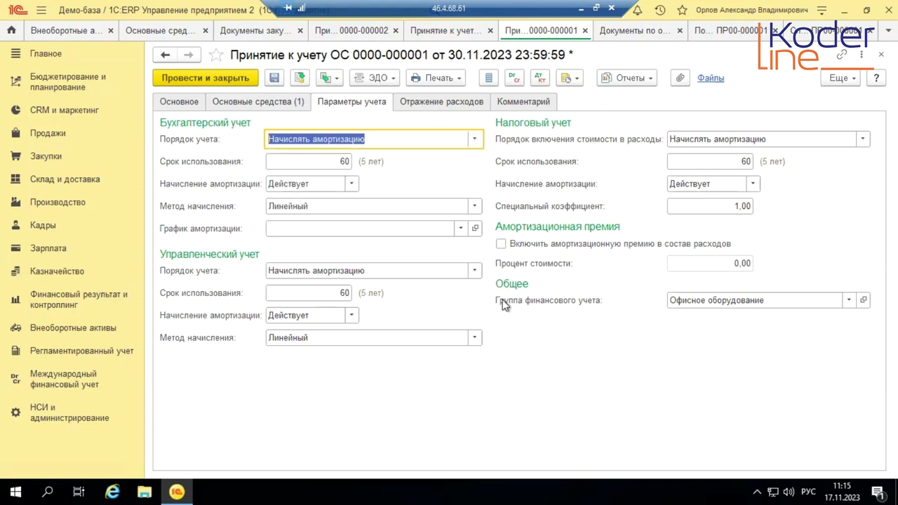
pyautogui.click(333, 161)
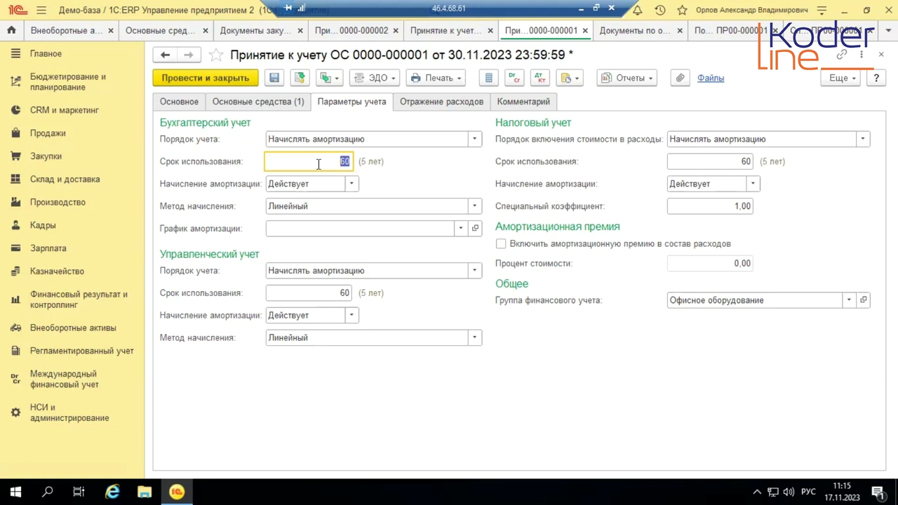
pyautogui.click(352, 184)
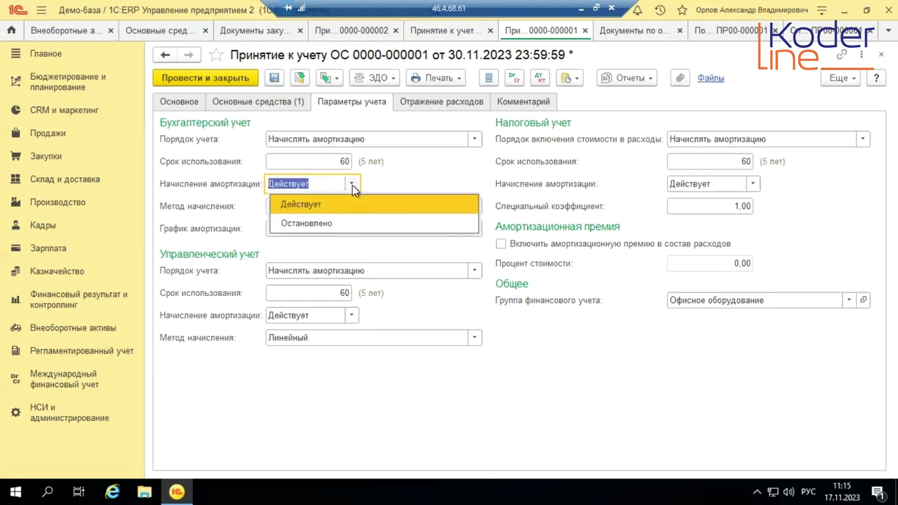
pyautogui.click(353, 186)
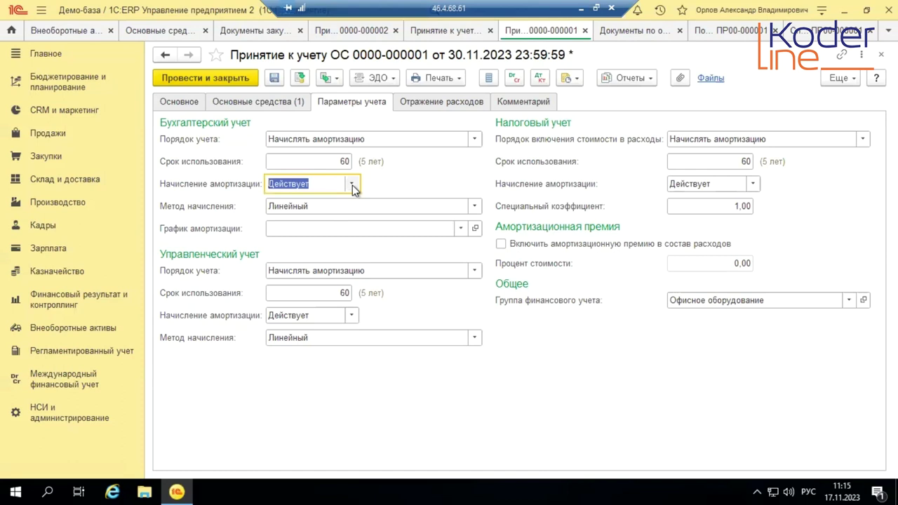
# Review the depreciation methods offered under Метод начисления and the График амортизации field for Бухгалтерский учет.
pyautogui.click(477, 207)
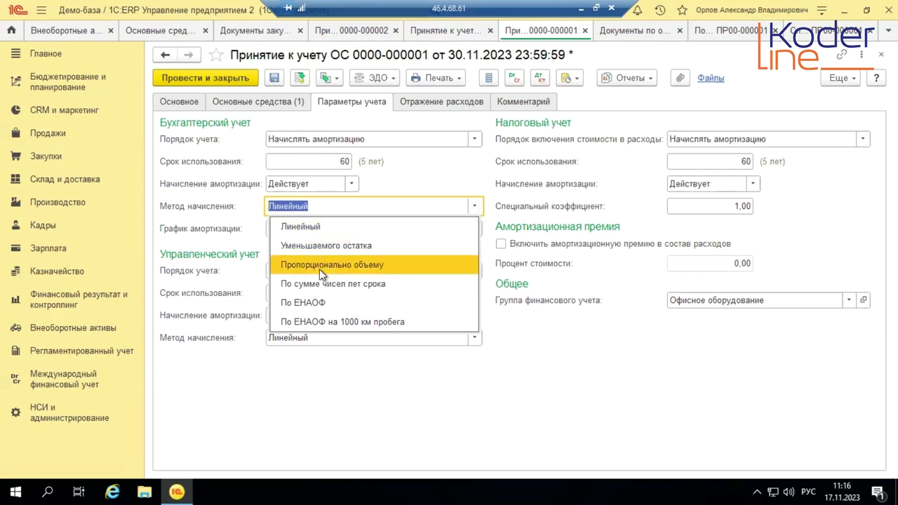
pyautogui.click(532, 362)
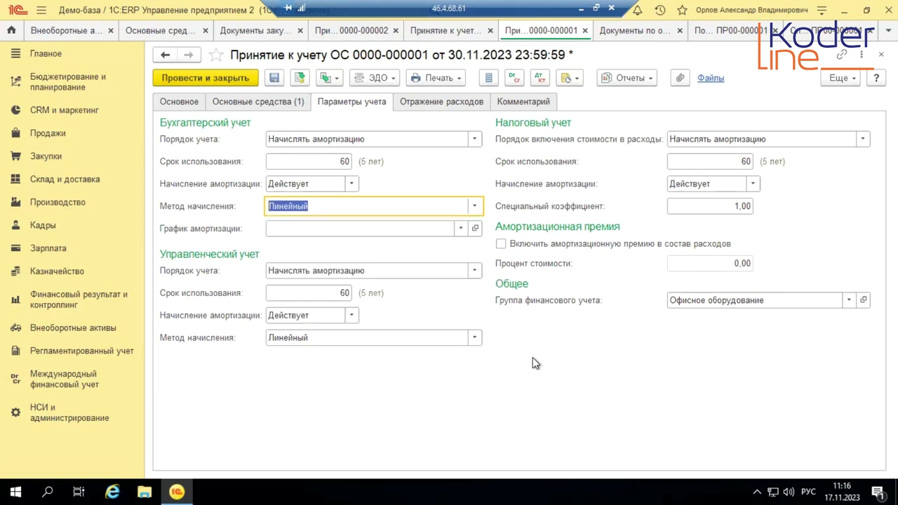
pyautogui.click(459, 230)
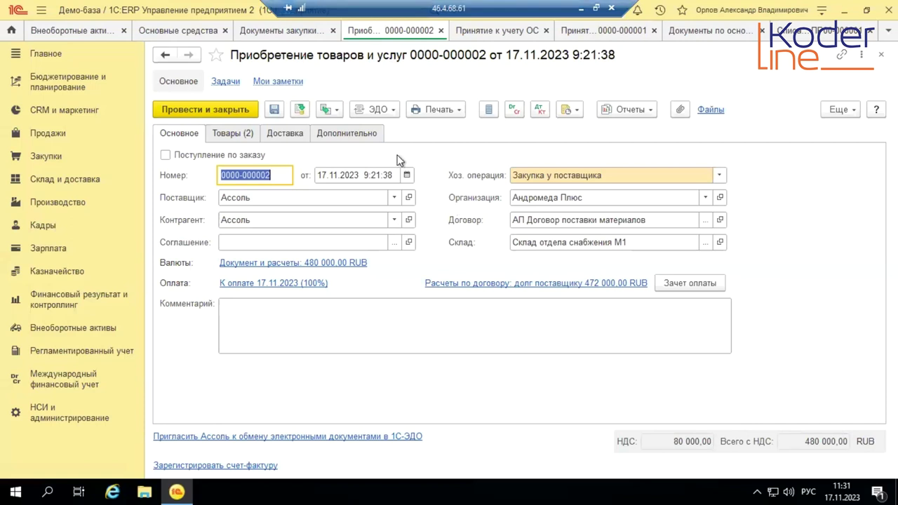
# Review the expense items and analytics of the purchase document's goods lines and compare them with the assets awaiting acceptance.
pyautogui.click(238, 139)
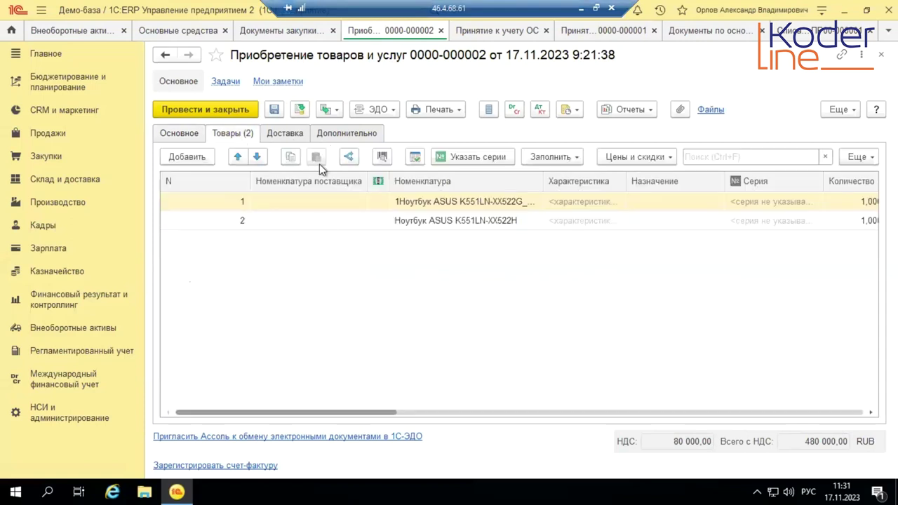
pyautogui.moveTo(350, 414); pyautogui.dragTo(708, 413)
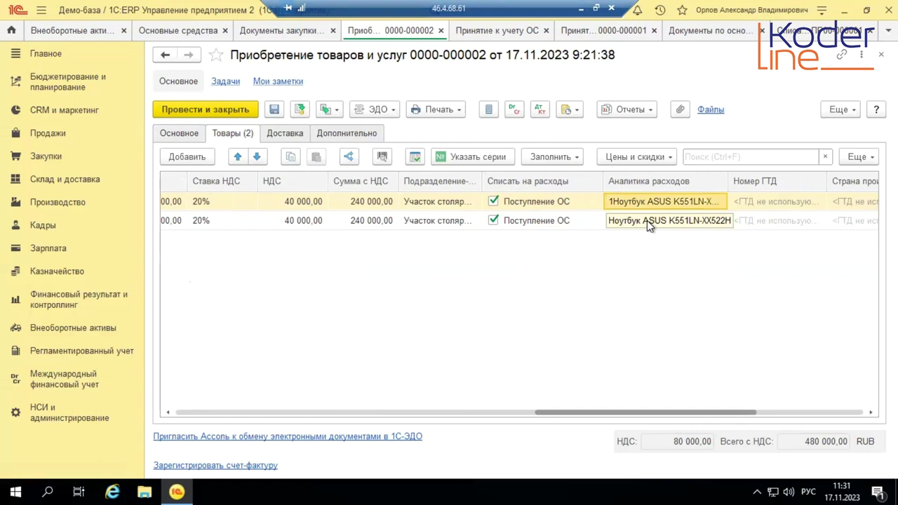
pyautogui.click(479, 32)
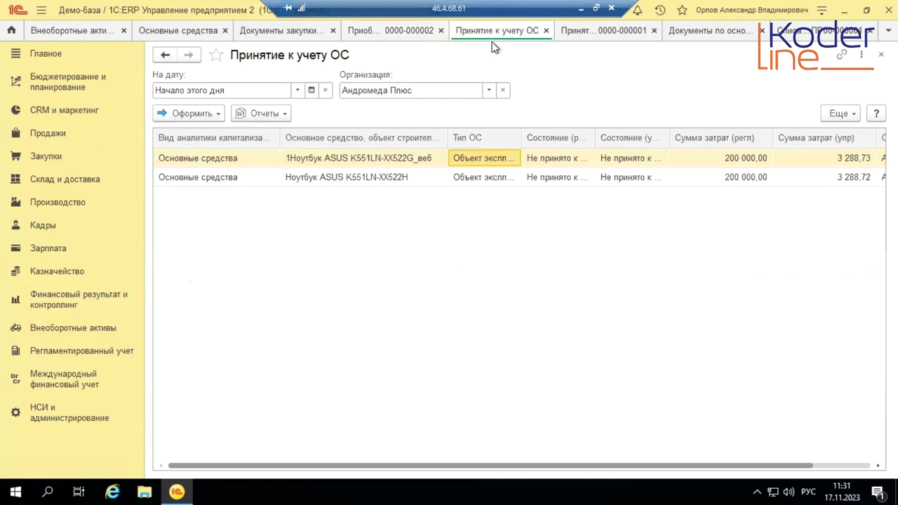
pyautogui.click(386, 31)
# Return to the Принятие к учету ОС workplace and review its options for issuing an acceptance or modernization document.
pyautogui.click(515, 35)
pyautogui.click(217, 115)
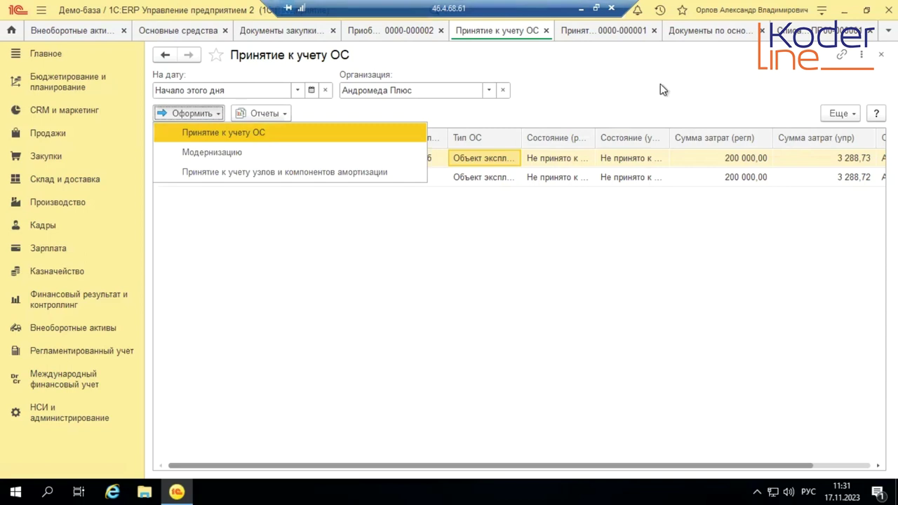
pyautogui.click(635, 84)
# Review the constant details of the Принятие к учету ОС document: Группа ОС, Амортизационная группа and Способ поступления choices.
pyautogui.click(580, 32)
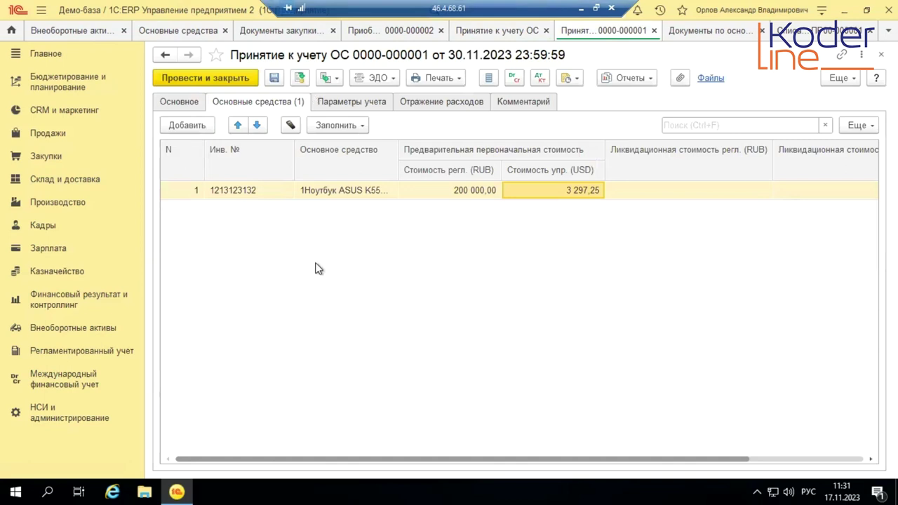
pyautogui.click(173, 103)
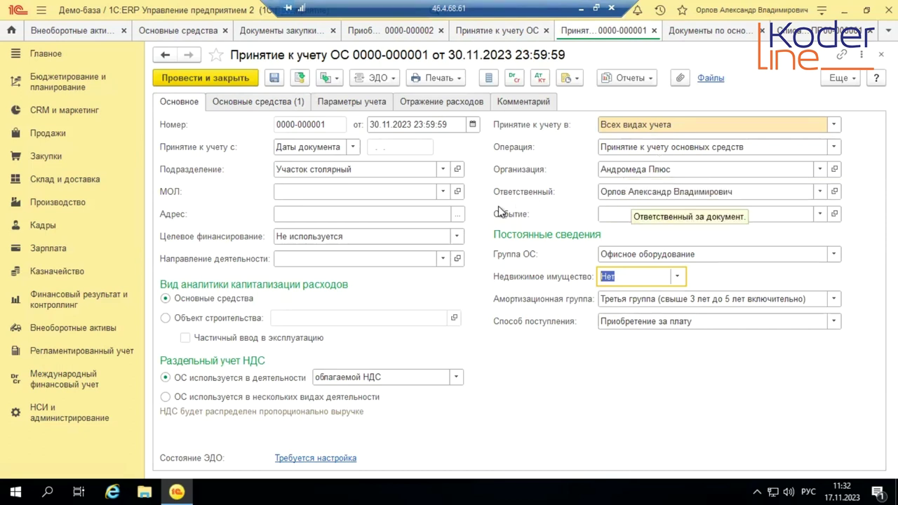
pyautogui.click(836, 257)
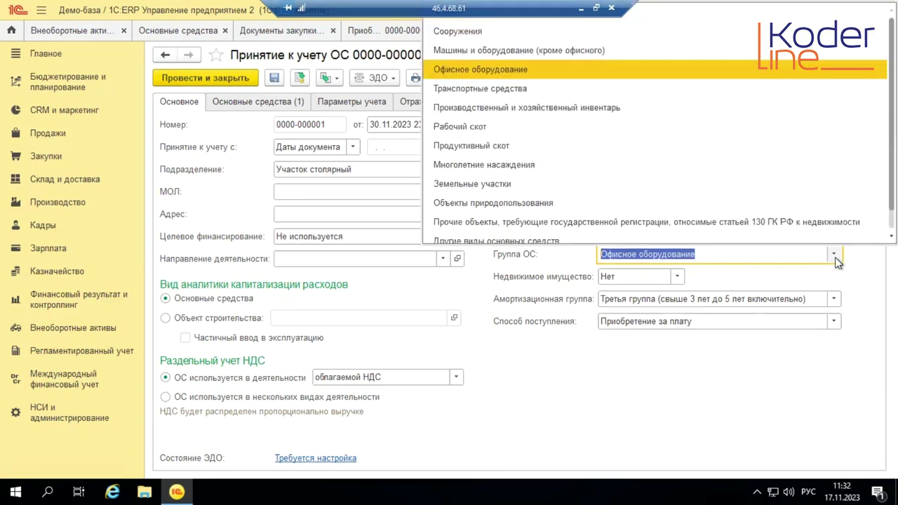
pyautogui.click(510, 70)
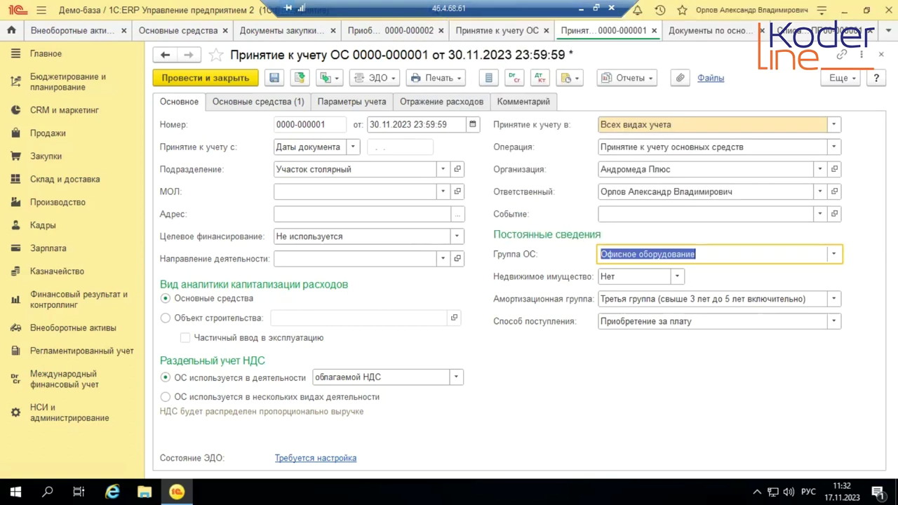
pyautogui.click(838, 299)
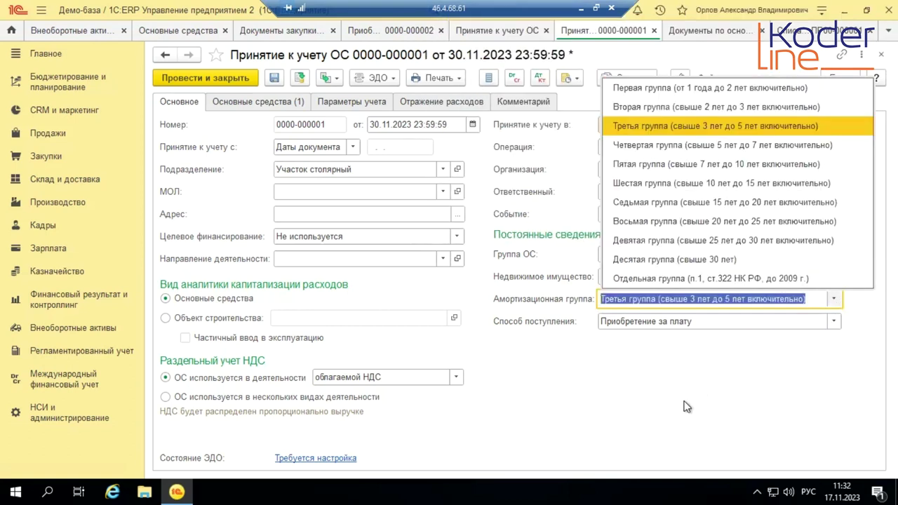
pyautogui.click(839, 322)
pyautogui.click(839, 323)
pyautogui.click(836, 322)
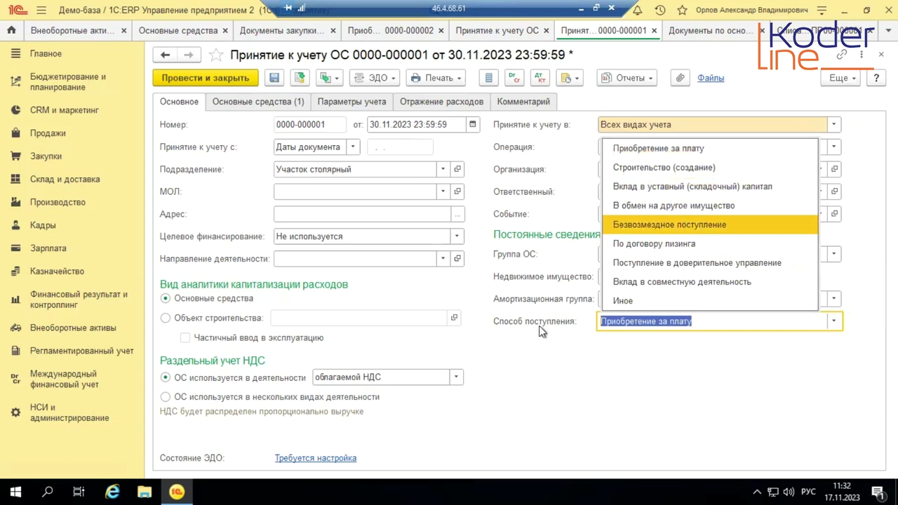
pyautogui.press('Escape')
# Check the accepted asset's line, then examine the Бухгалтерский учет useful life and the methods offered under Метод начисления.
pyautogui.click(263, 102)
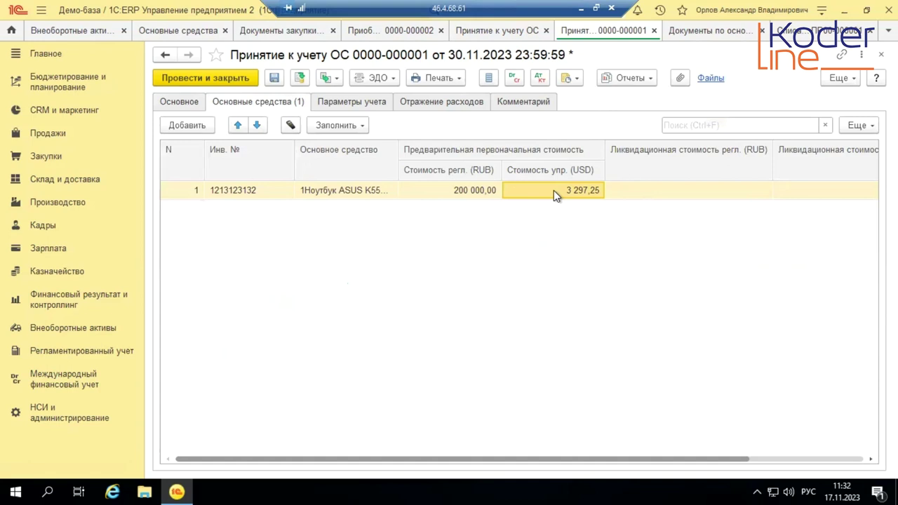
pyautogui.click(367, 104)
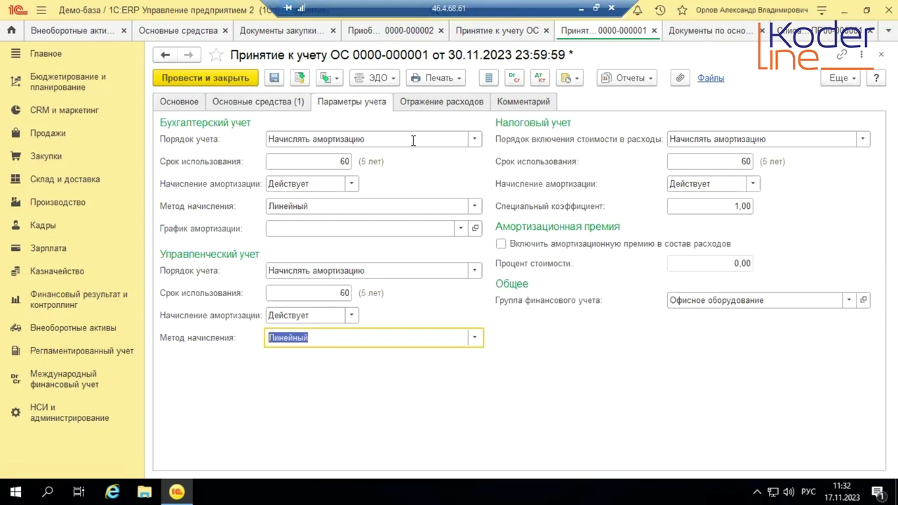
pyautogui.click(339, 167)
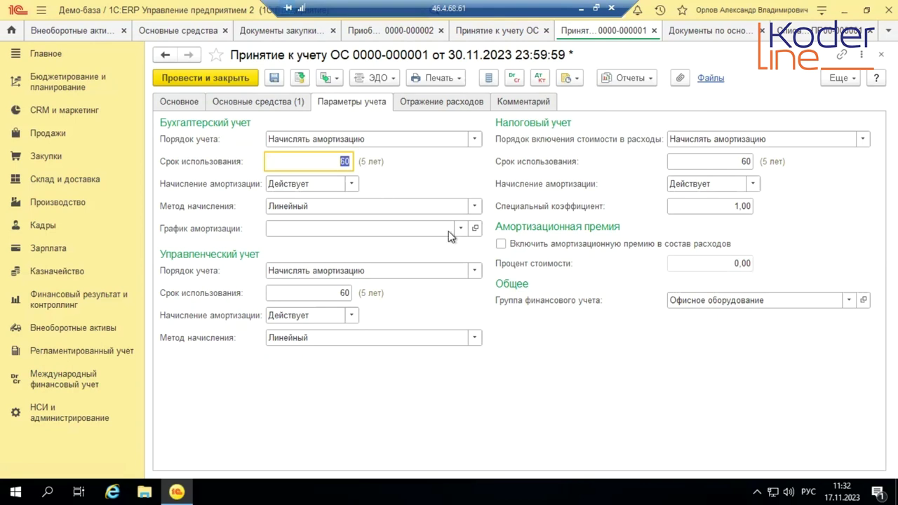
pyautogui.click(475, 206)
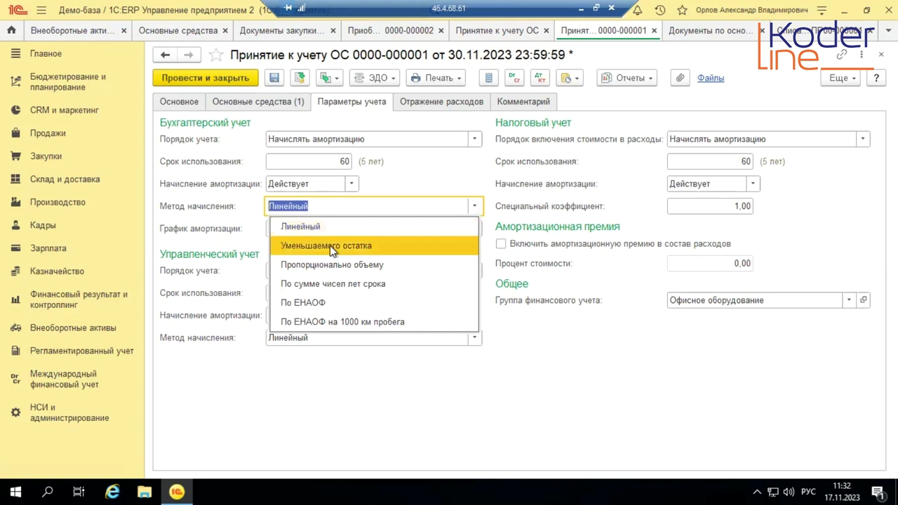
pyautogui.click(426, 166)
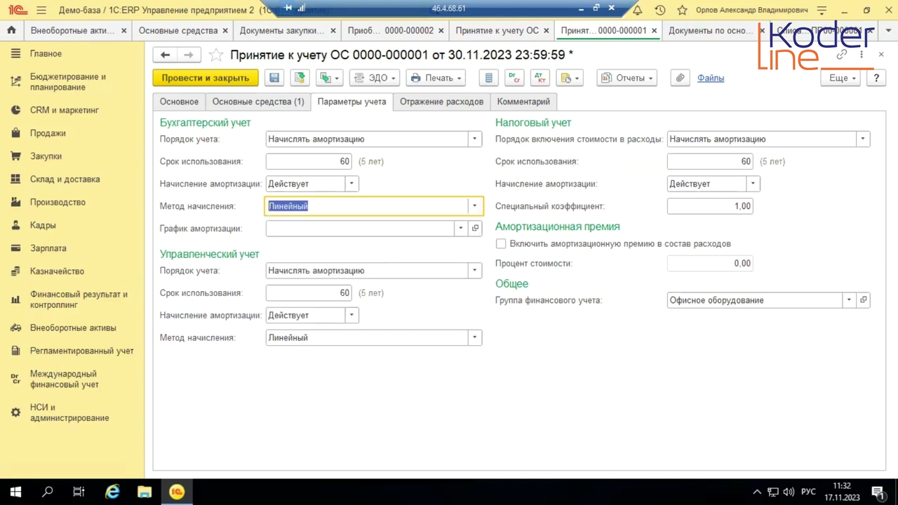
# Review the Налоговый учет options for cost inclusion and depreciation accrual, and the accounts in the Офисное оборудование financial accounting group.
pyautogui.click(868, 140)
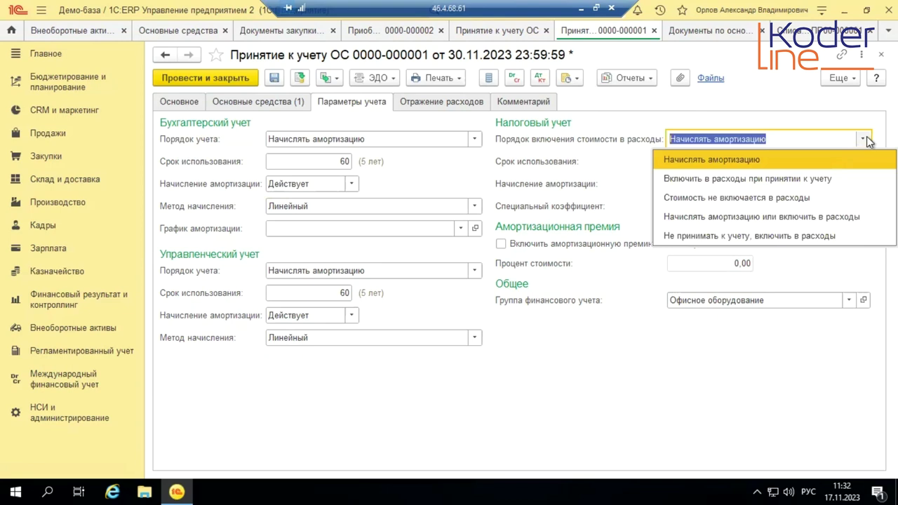
pyautogui.click(868, 139)
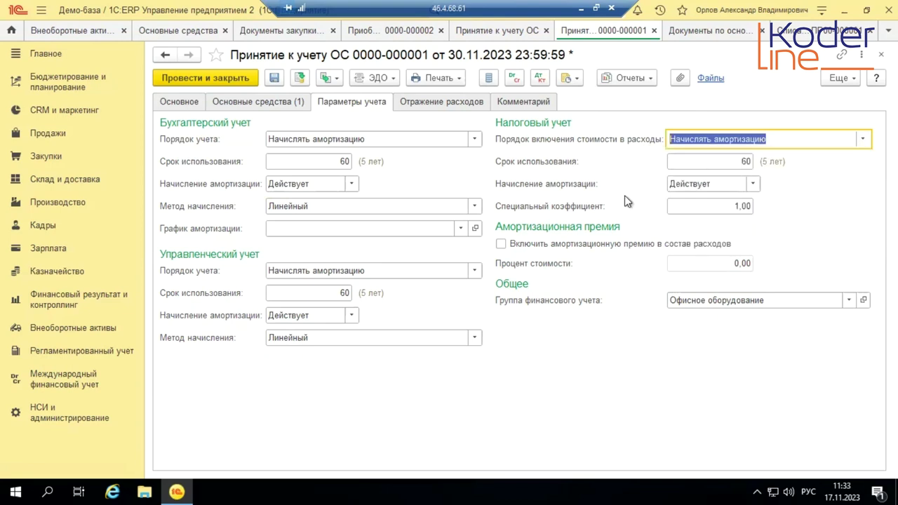
pyautogui.click(754, 183)
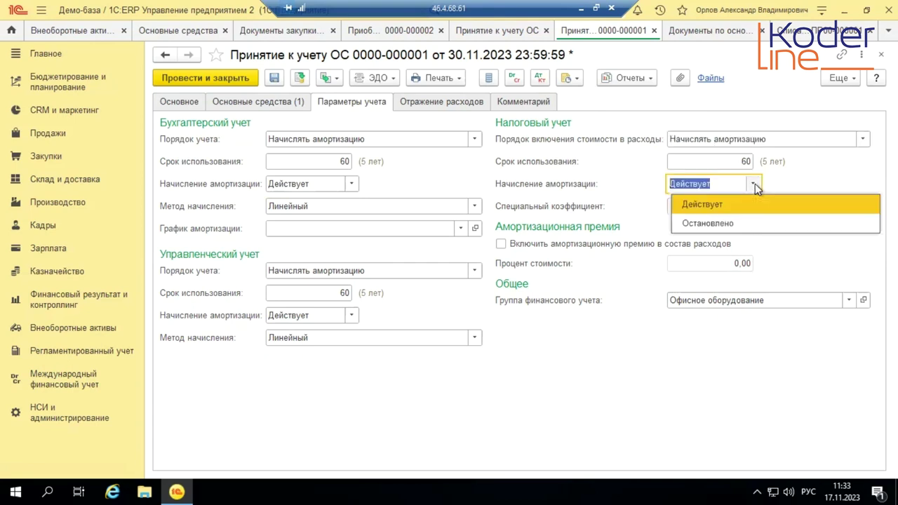
pyautogui.click(755, 184)
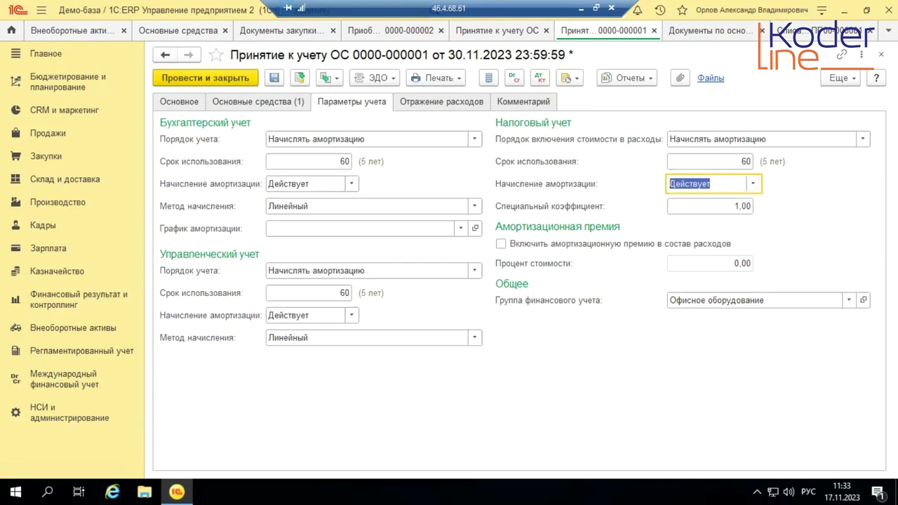
pyautogui.click(864, 299)
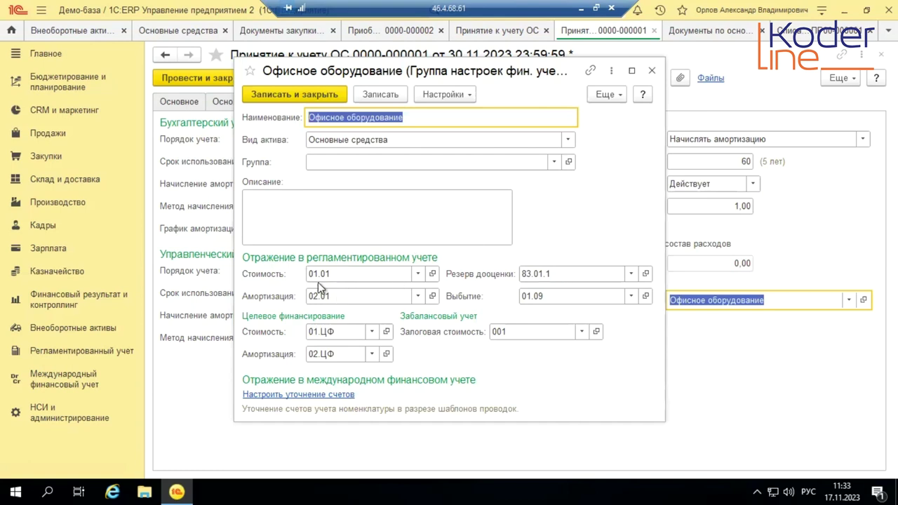
pyautogui.click(652, 72)
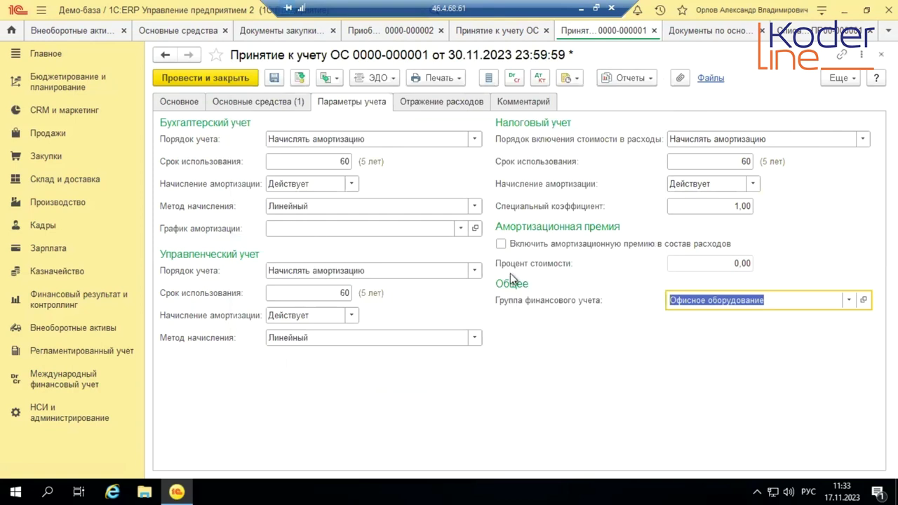
# Examine the Управленческий учет choices for Порядок учета and Метод начисления.
pyautogui.click(475, 272)
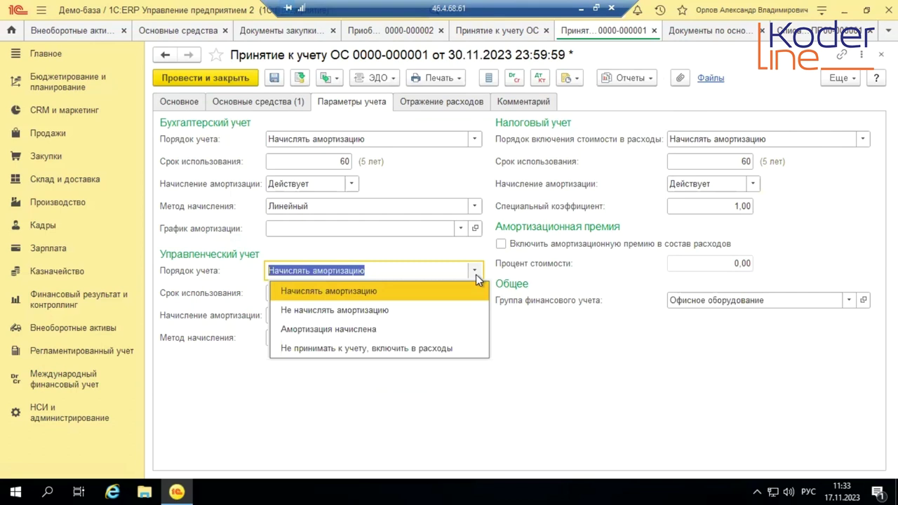
pyautogui.click(545, 351)
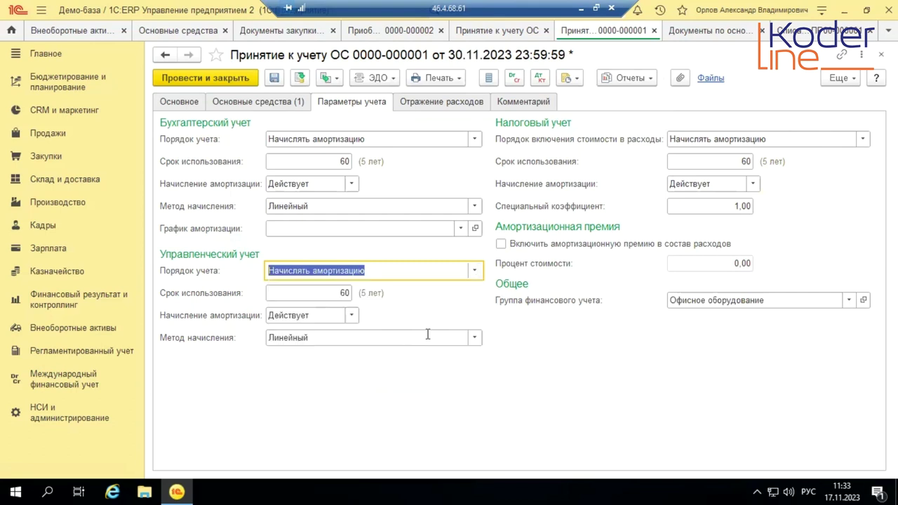
pyautogui.click(475, 338)
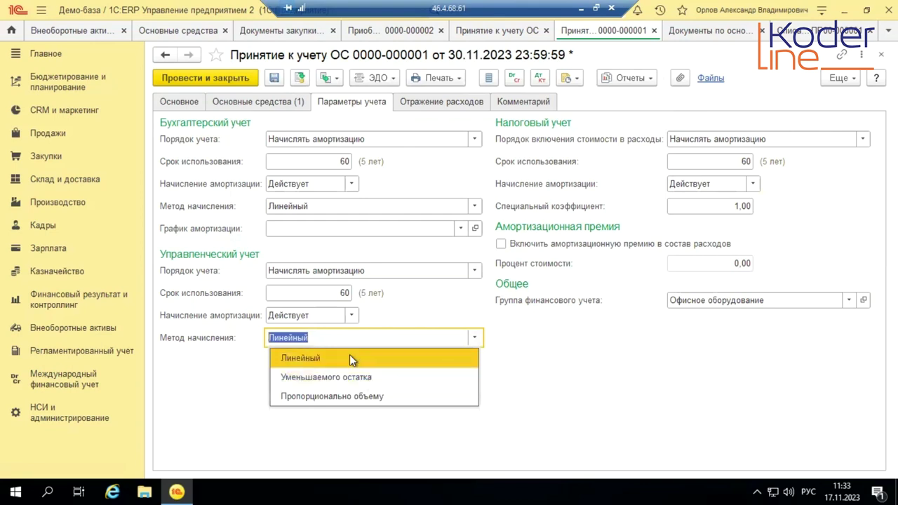
pyautogui.click(539, 365)
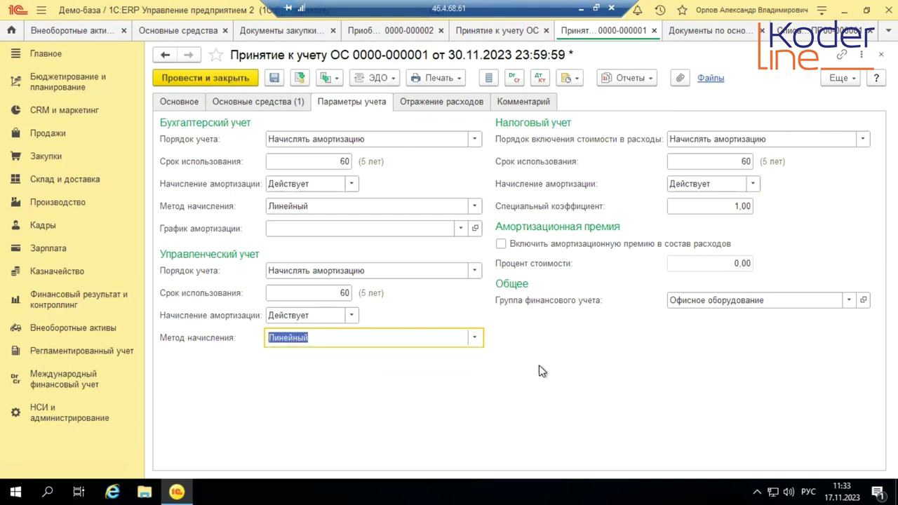
# Review how depreciation expenses are reflected and browse the Статьи расходов available for Бухгалтерский учет.
pyautogui.click(458, 102)
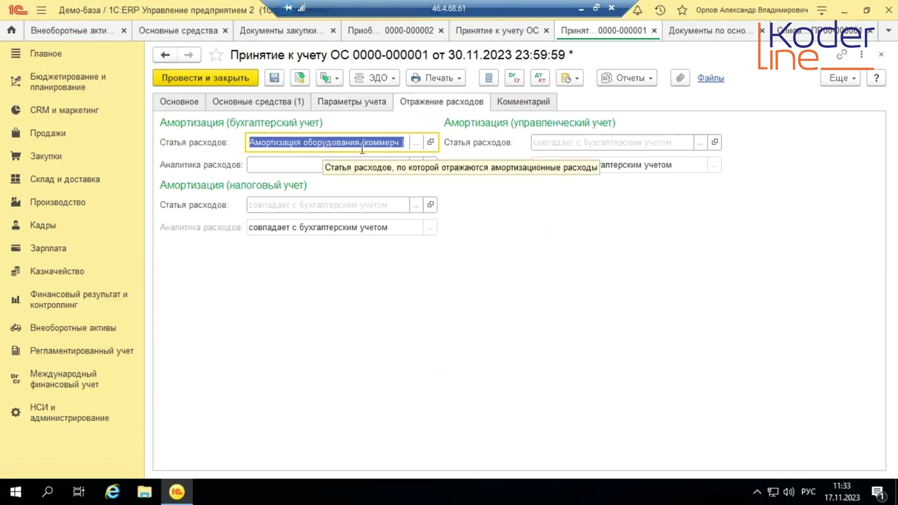
pyautogui.click(416, 142)
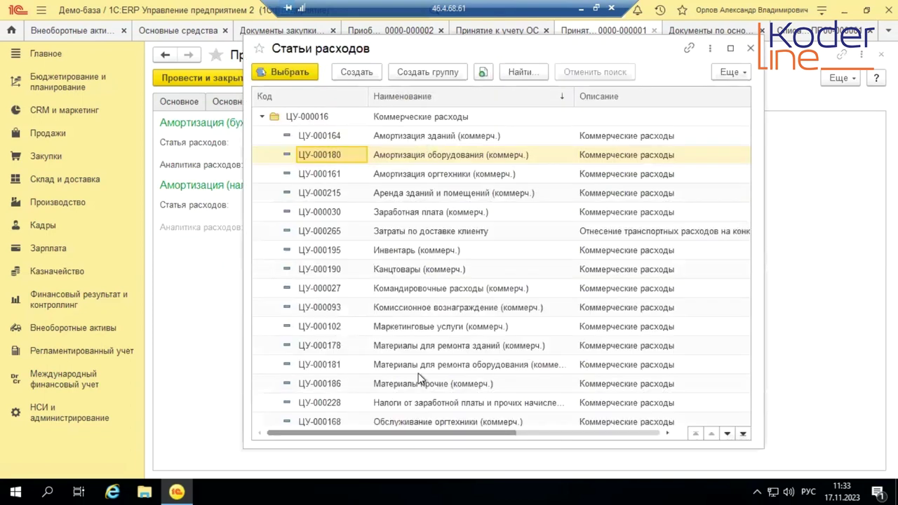
pyautogui.click(752, 50)
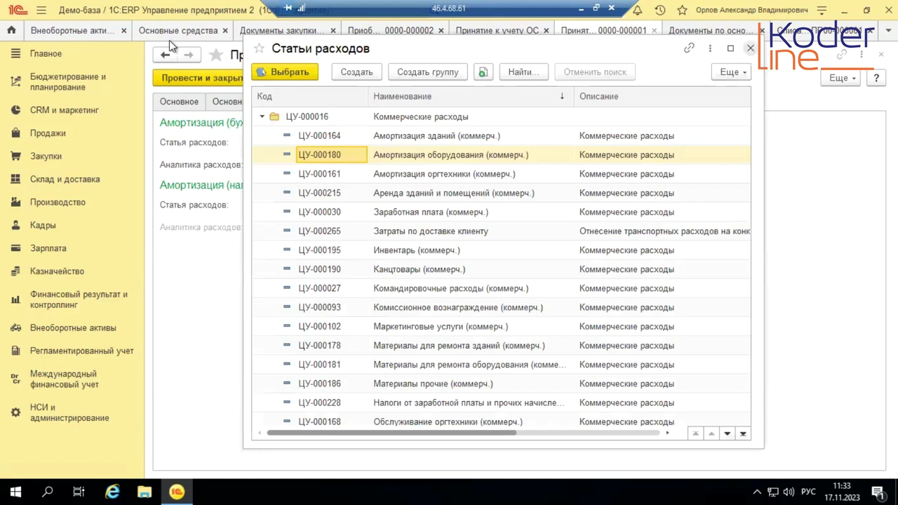
# Return to the acceptance document's main details and check its international accounting entries.
pyautogui.click(179, 102)
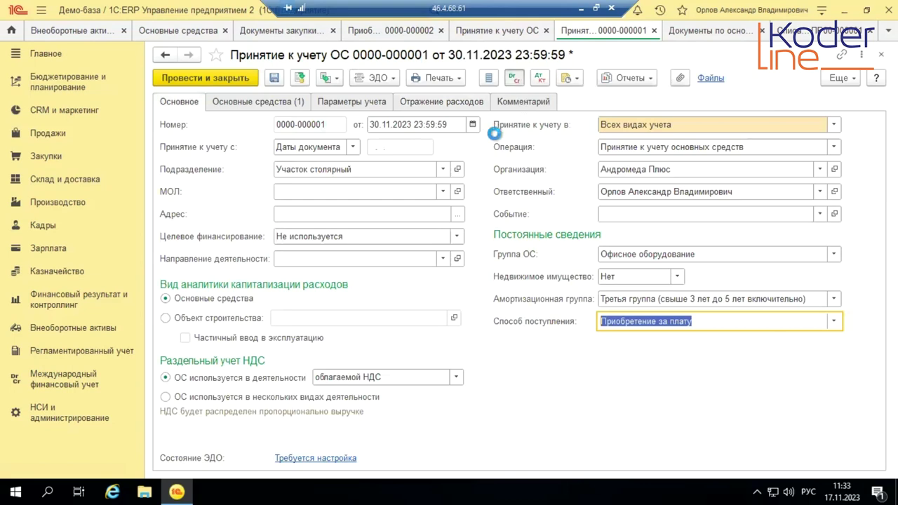
pyautogui.click(514, 78)
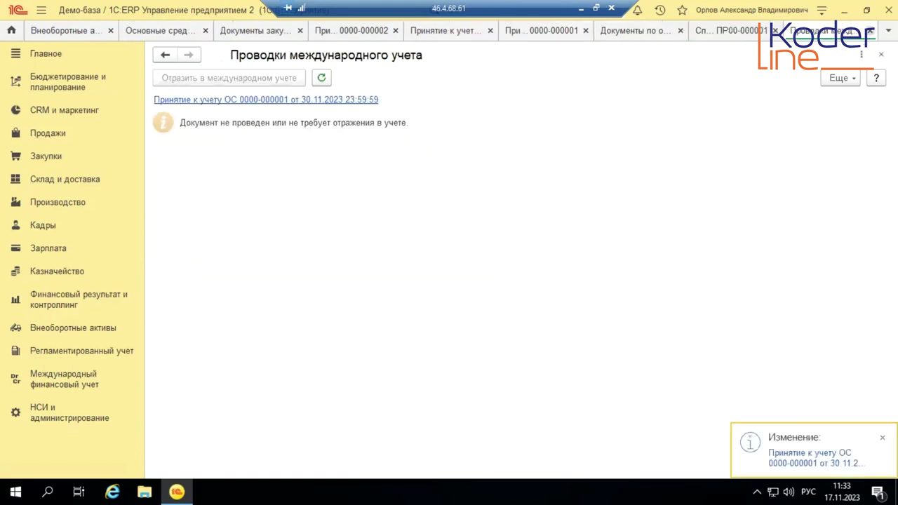
pyautogui.press('Escape')
# Reflect the acceptance document in regulated accounting and review the debit and credit accounts of its entry.
pyautogui.click(540, 78)
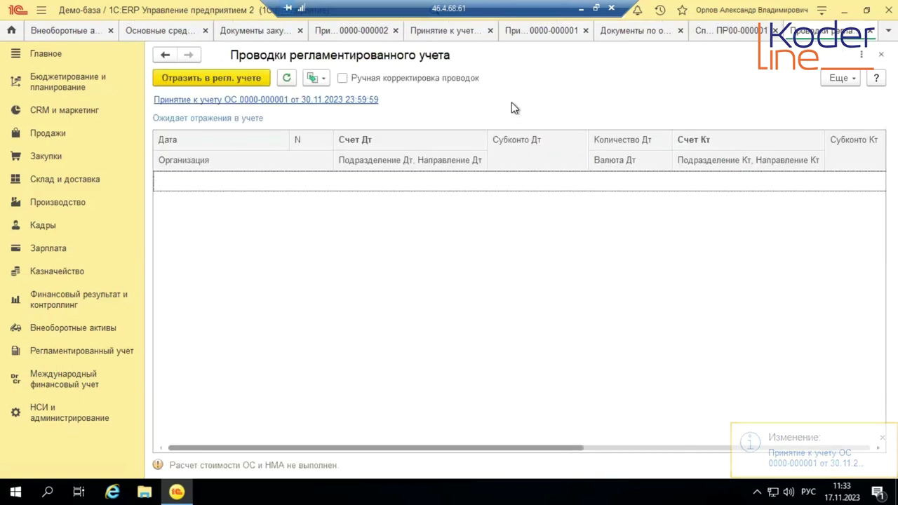
pyautogui.click(215, 79)
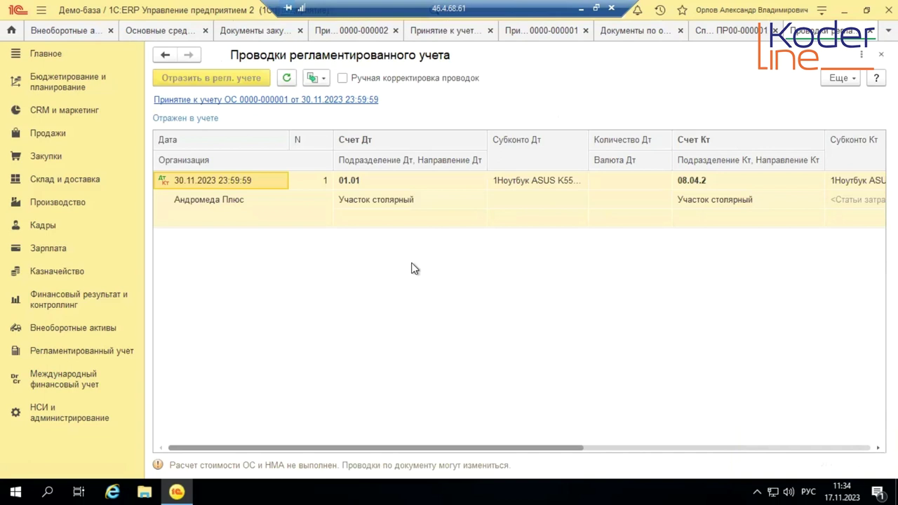
pyautogui.click(349, 191)
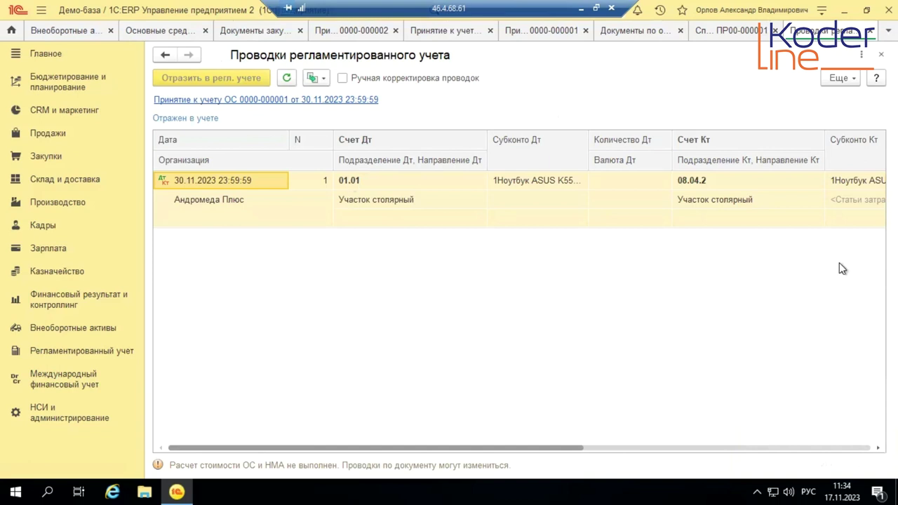
pyautogui.click(701, 180)
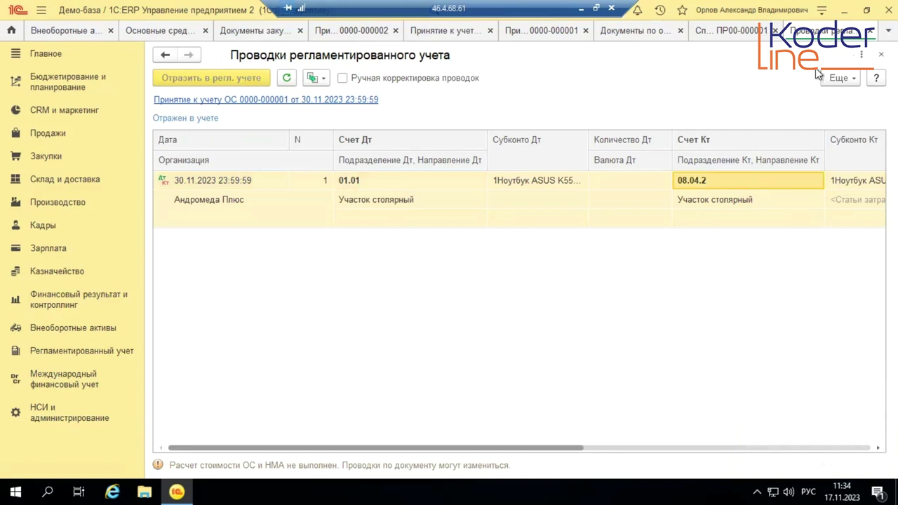
pyautogui.click(871, 31)
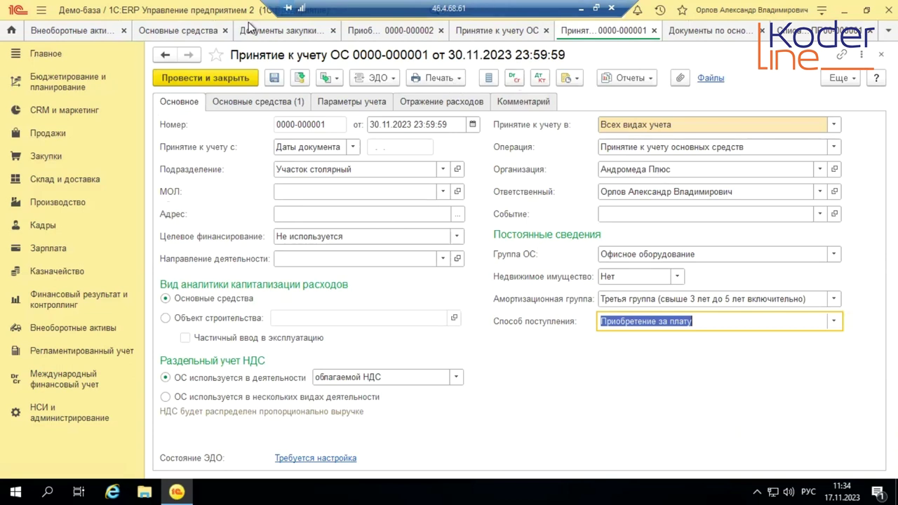
# Check the print forms available for the acceptance document, then open the Документы по ОС list under Внеоборотные активы.
pyautogui.click(461, 78)
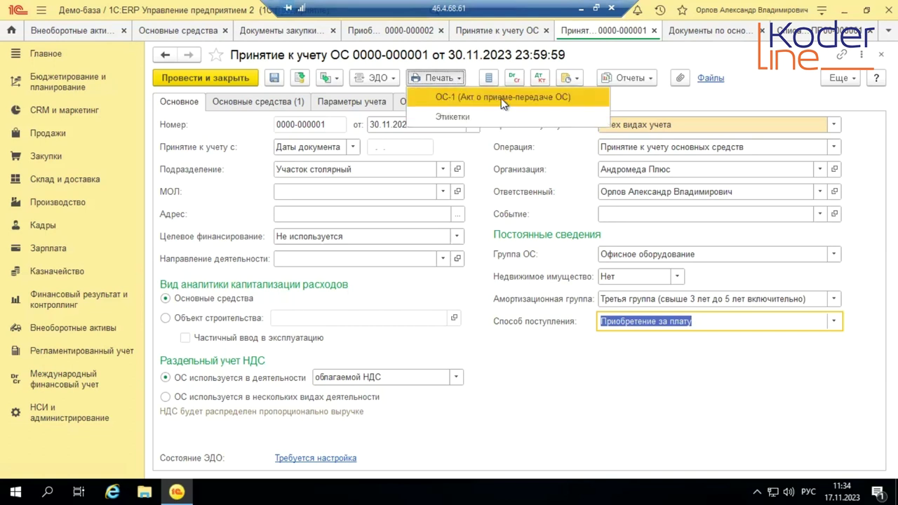
pyautogui.click(603, 425)
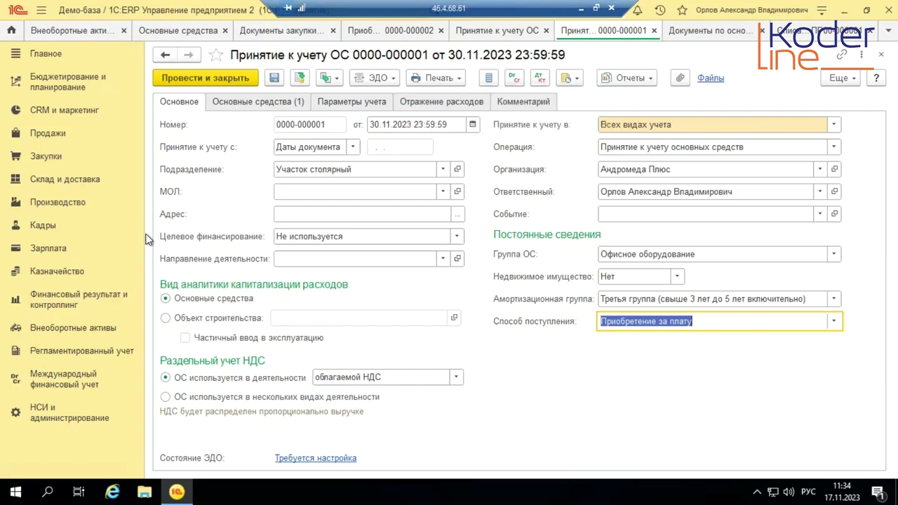
pyautogui.click(61, 330)
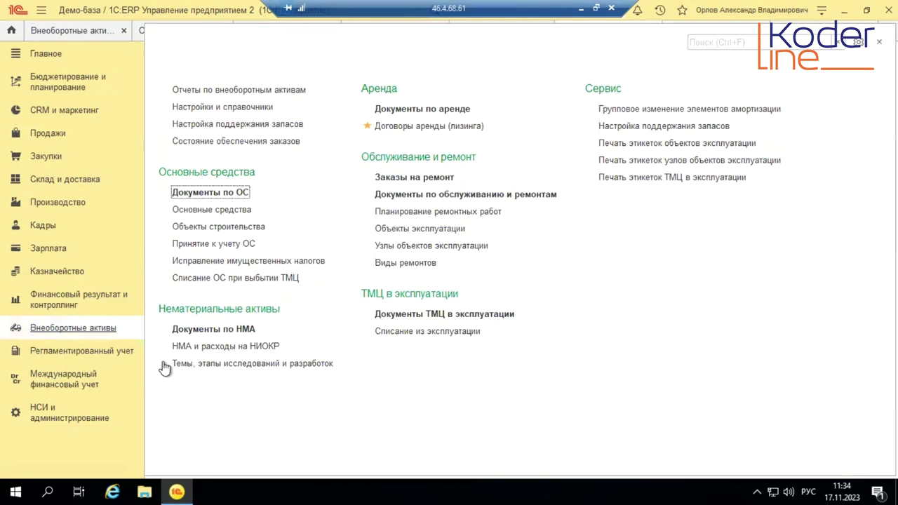
pyautogui.click(226, 197)
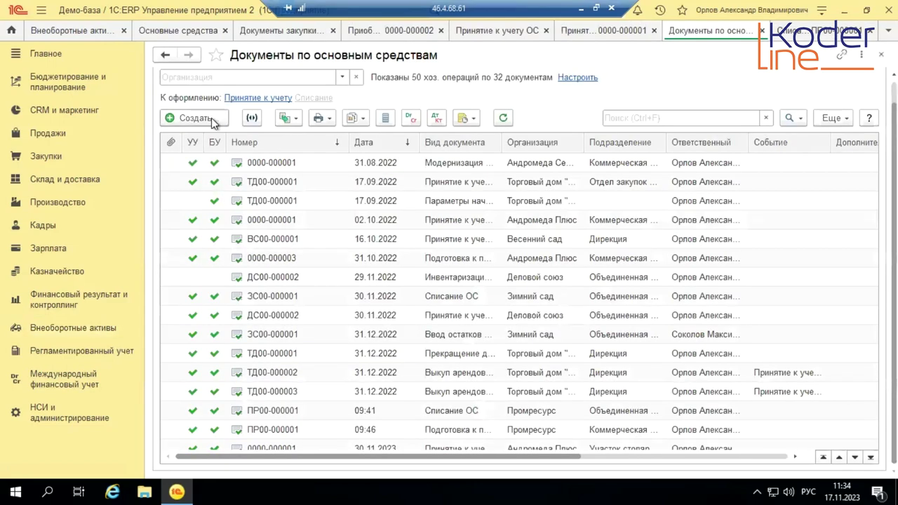
# Create a Подготовка к передаче ОС document with client and counterparty Техноком and currency RUB.
pyautogui.click(211, 118)
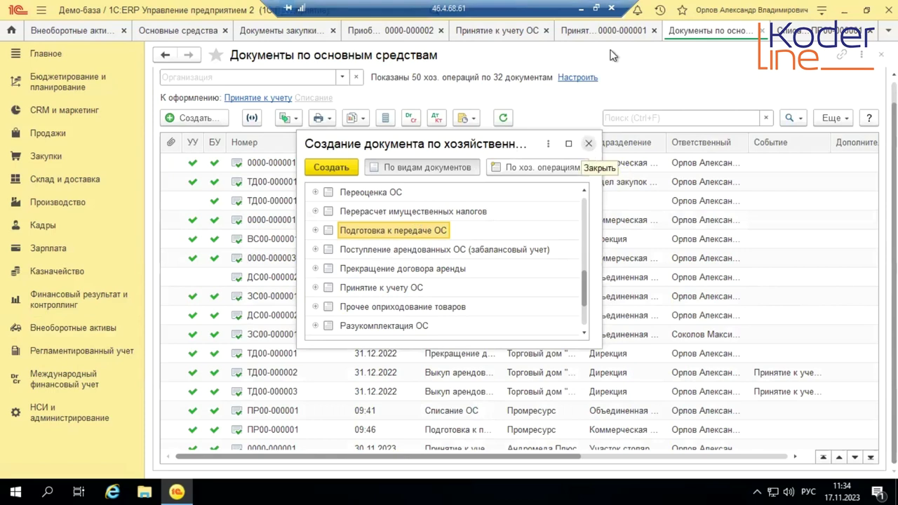
pyautogui.doubleClick(414, 229)
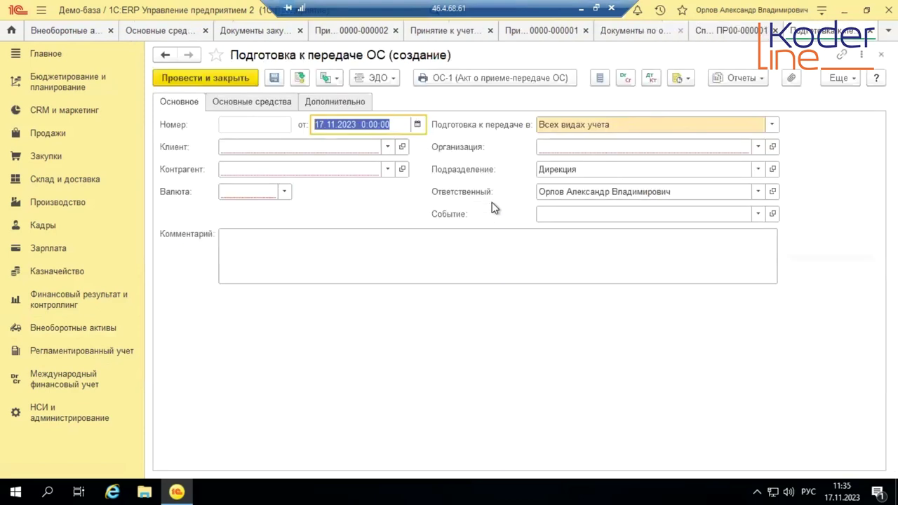
pyautogui.click(268, 147)
pyautogui.click(243, 174)
pyautogui.press('Tab')
pyautogui.click(240, 194)
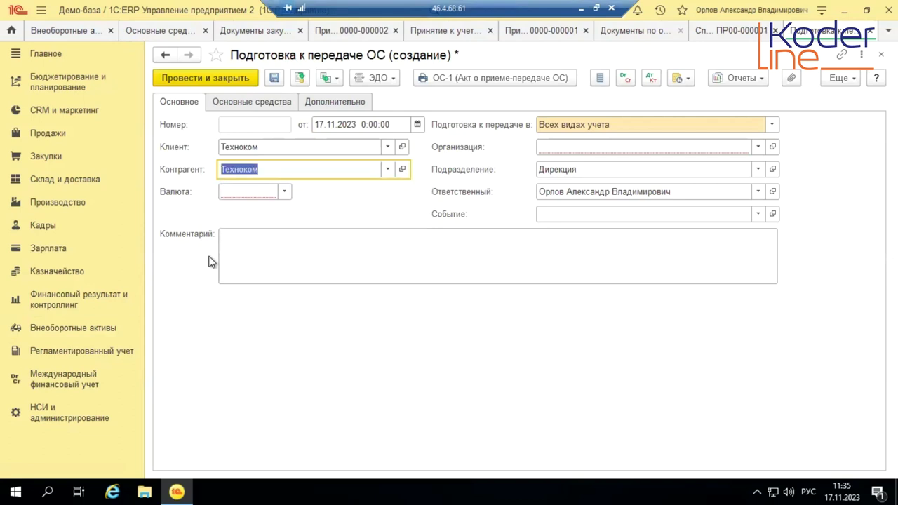
pyautogui.click(285, 192)
pyautogui.click(243, 231)
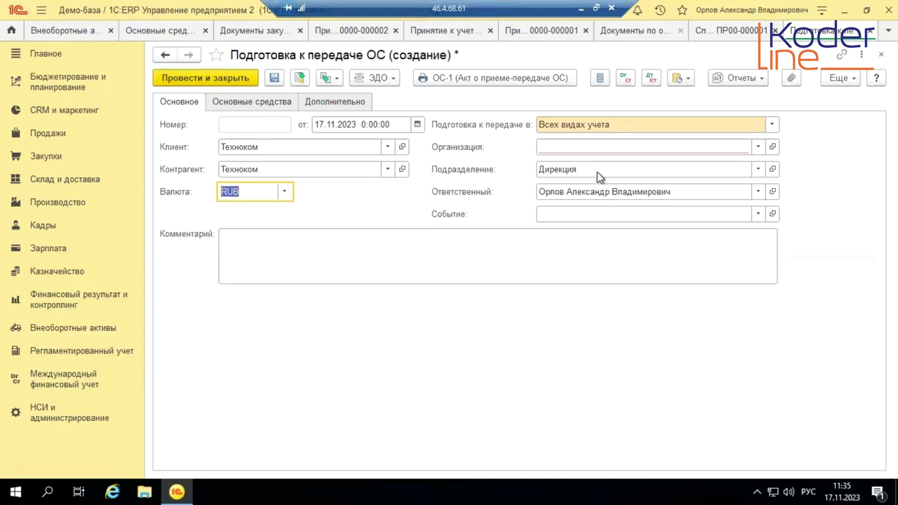
# Set the document's organization to Промресурс and its department to Объединенная бухгалтерия.
pyautogui.click(579, 146)
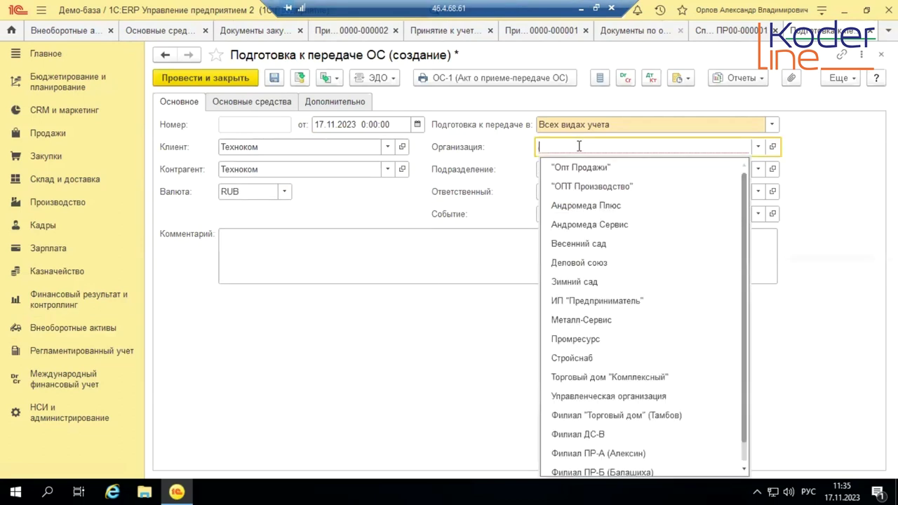
pyautogui.click(572, 341)
pyautogui.click(598, 169)
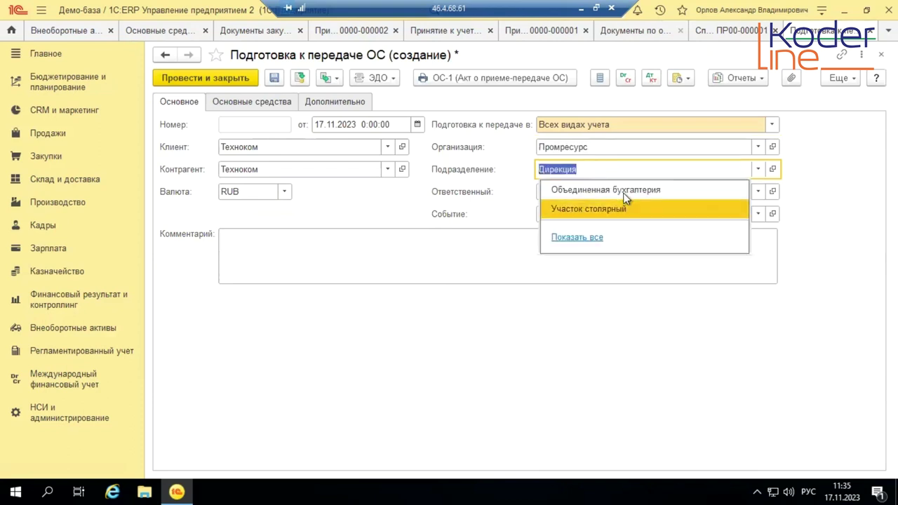
pyautogui.click(624, 192)
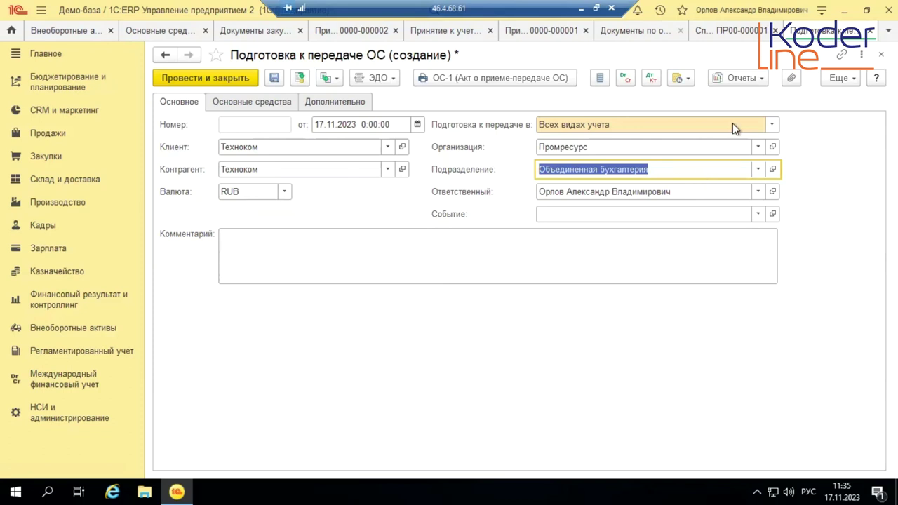
# Change the department to Участок столярный and check the document's fixed assets table.
pyautogui.click(257, 104)
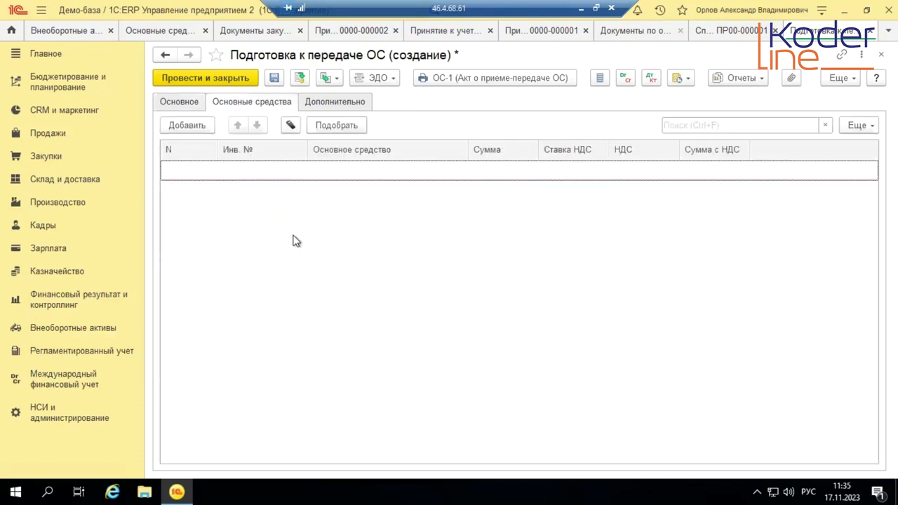
pyautogui.click(179, 102)
pyautogui.click(752, 169)
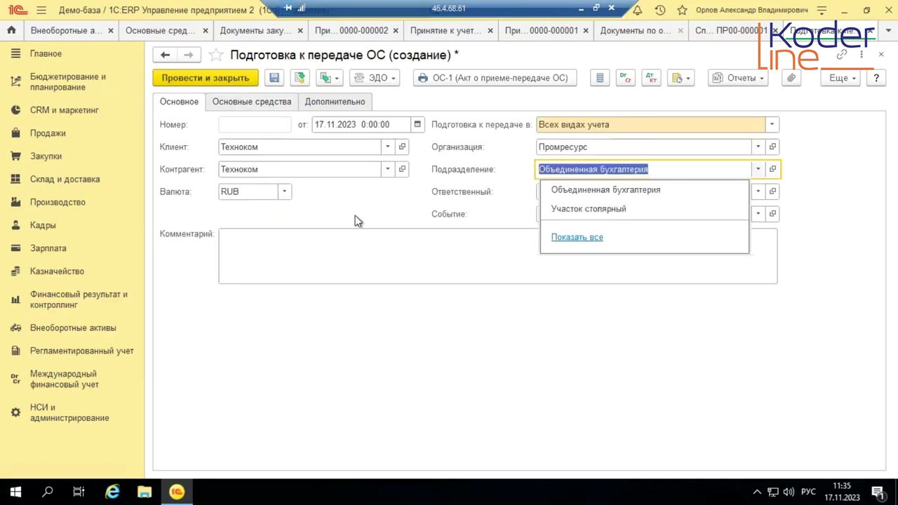
pyautogui.click(605, 208)
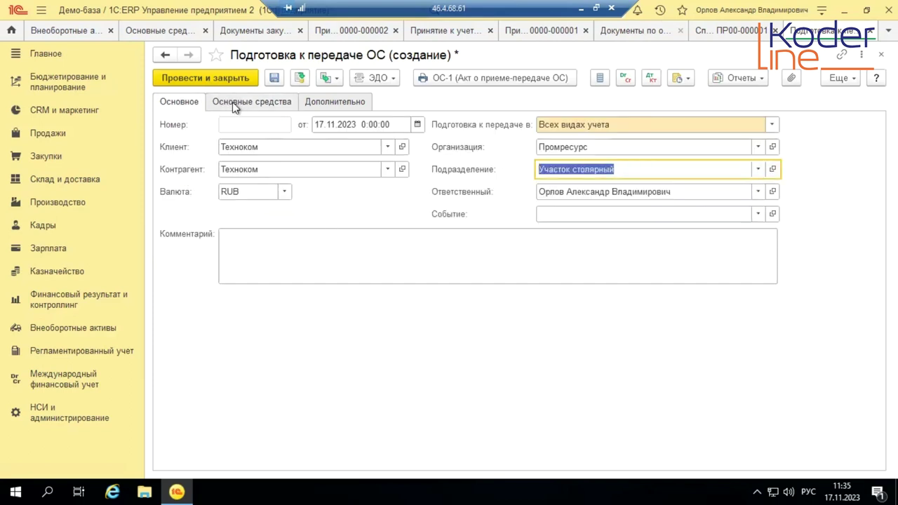
pyautogui.click(242, 102)
pyautogui.click(184, 103)
# Replace the department with Производственное направление from the full enterprise structure and recheck the fixed assets table.
pyautogui.press('BackSpace')
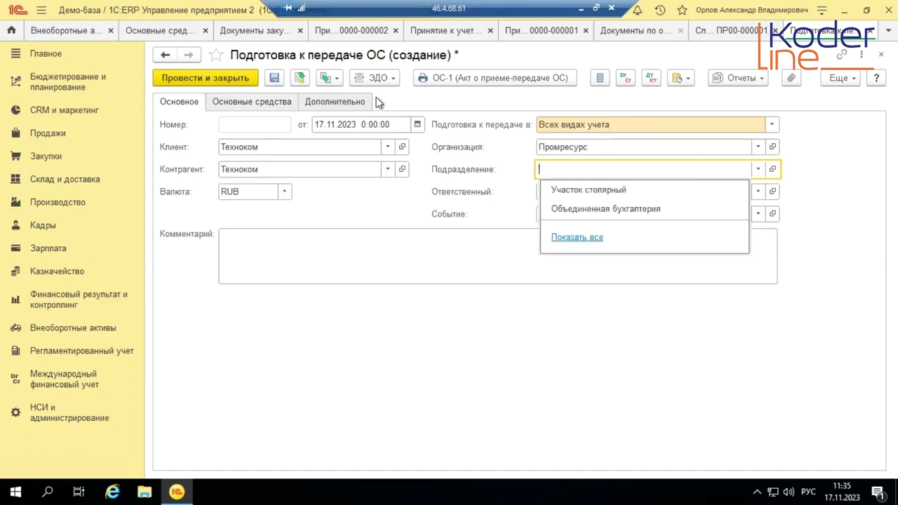
pyautogui.click(274, 104)
pyautogui.click(274, 104)
pyautogui.click(180, 103)
pyautogui.click(758, 169)
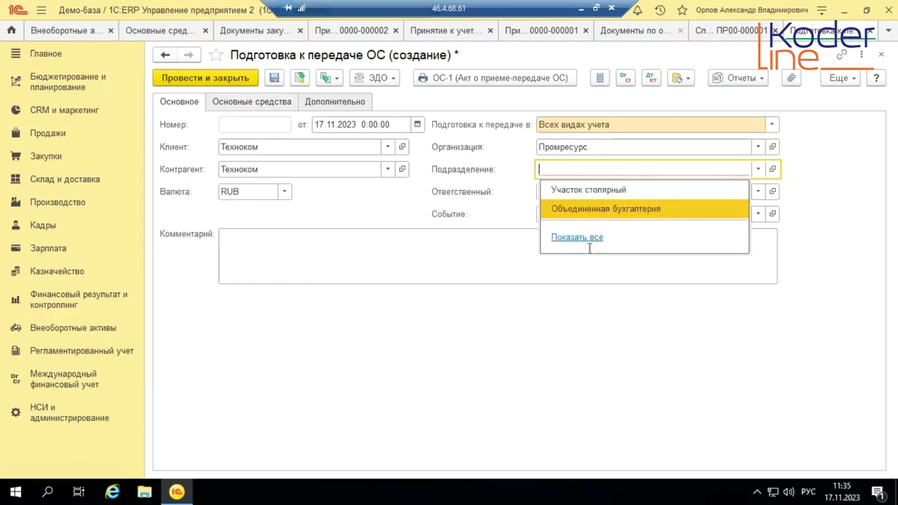
pyautogui.click(586, 238)
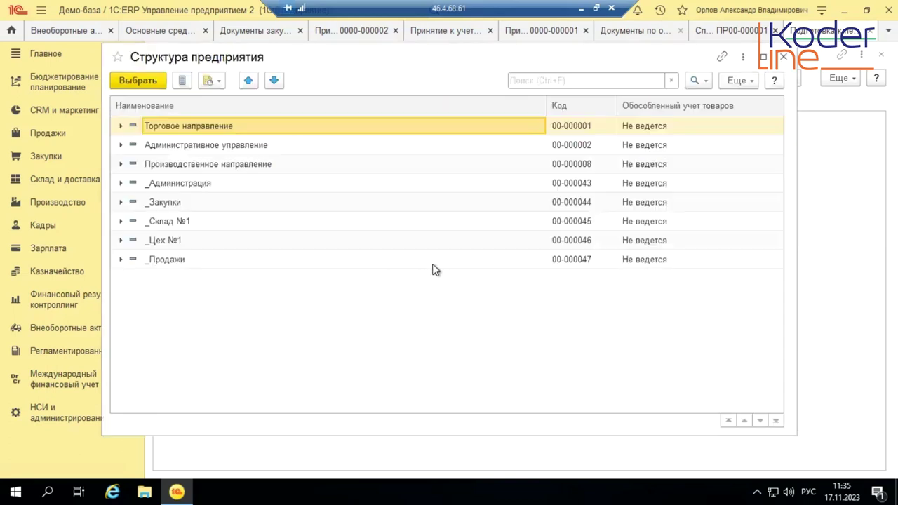
pyautogui.click(205, 167)
pyautogui.click(151, 84)
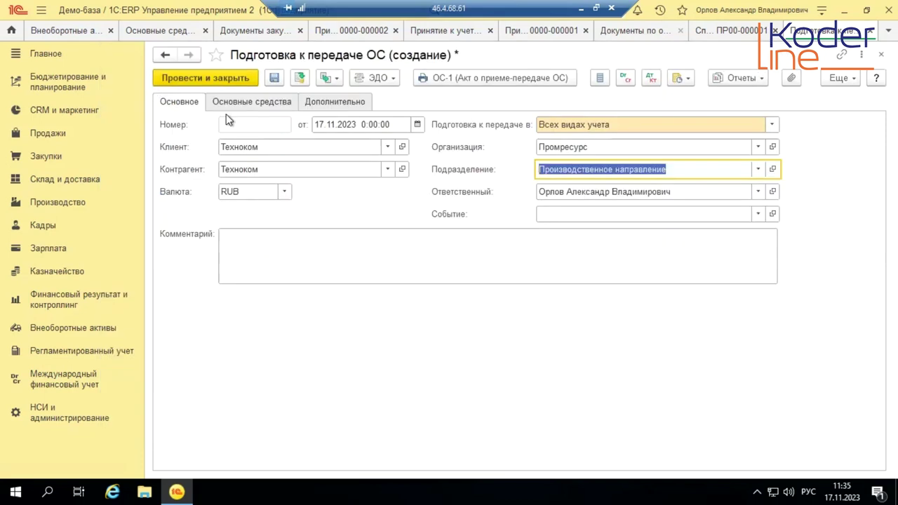
pyautogui.click(284, 104)
pyautogui.click(181, 107)
pyautogui.click(284, 104)
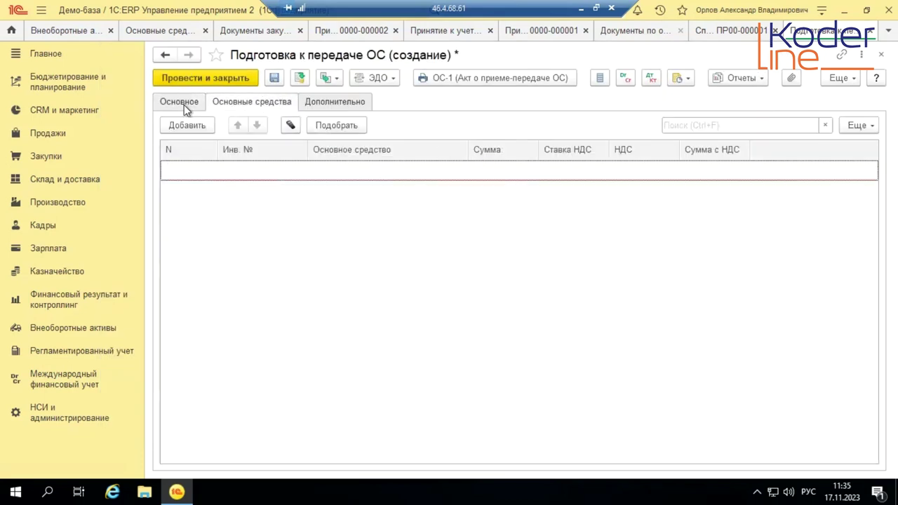
pyautogui.click(184, 104)
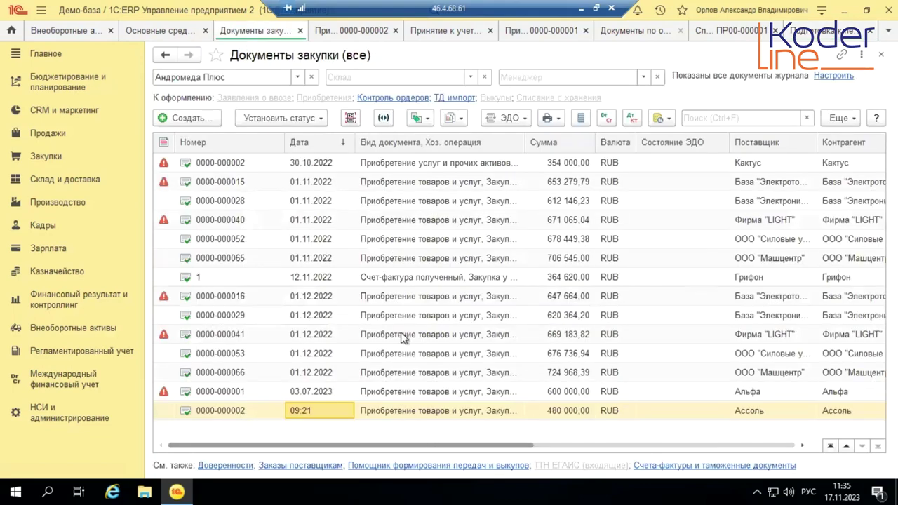
# Open the existing Подготовка к передаче ОС document for Промресурс and review its listed fixed asset and main details.
pyautogui.click(633, 31)
pyautogui.scroll(-1, 449, 355)
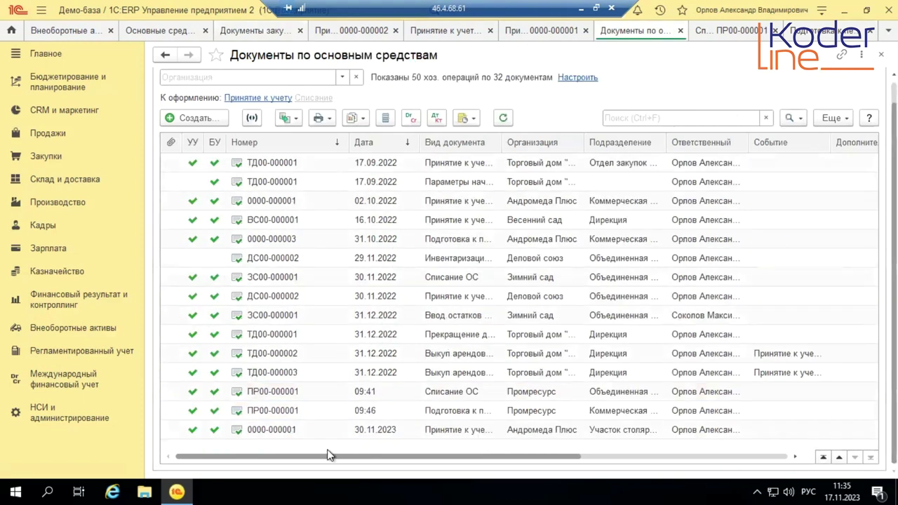
pyautogui.doubleClick(476, 411)
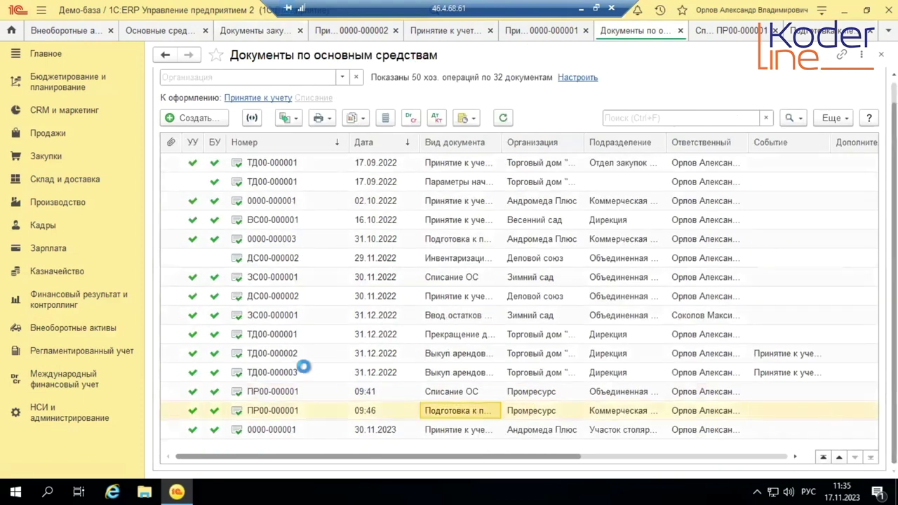
pyautogui.click(254, 103)
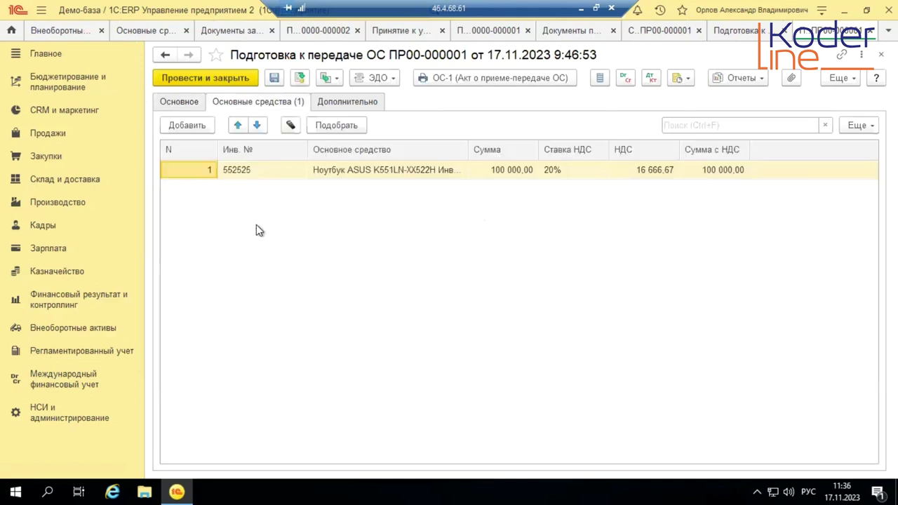
pyautogui.click(377, 172)
pyautogui.click(178, 102)
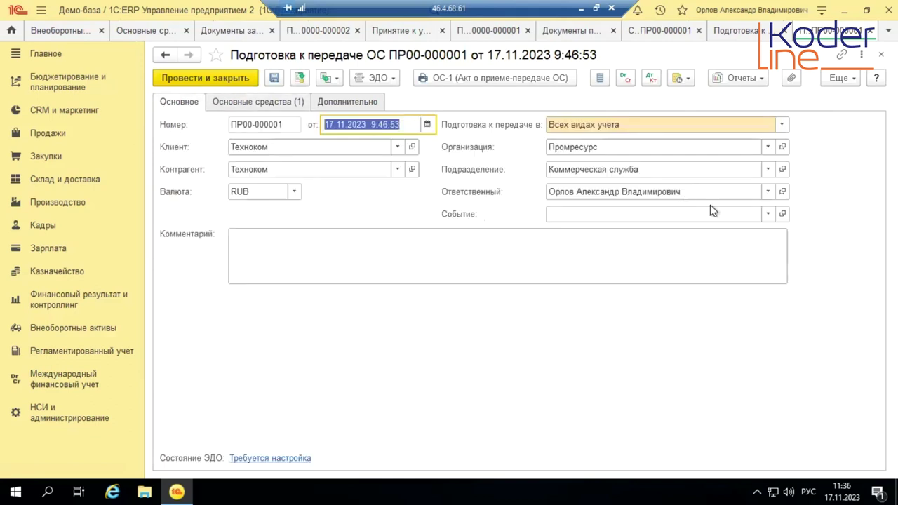
# Check the transferred asset's amount and VAT rate, plus the document's additional taxation settings and Реквизиты печати.
pyautogui.click(263, 103)
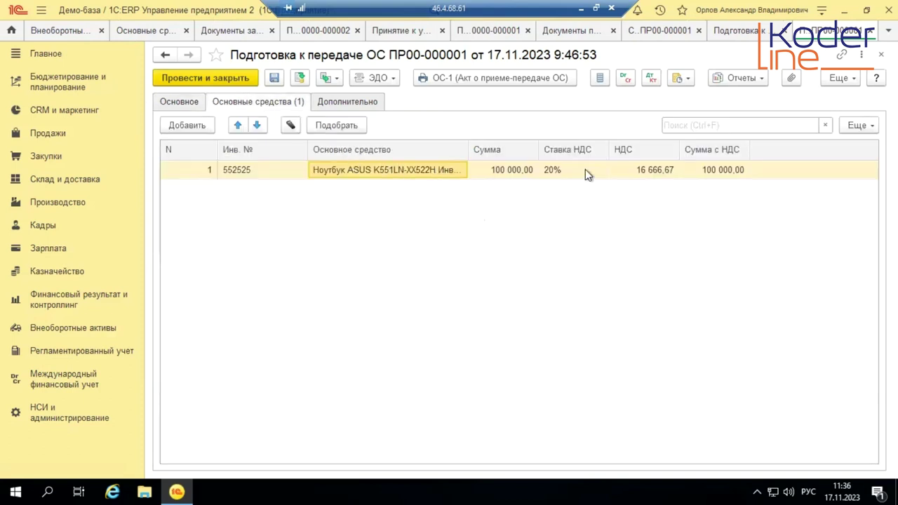
pyautogui.click(527, 173)
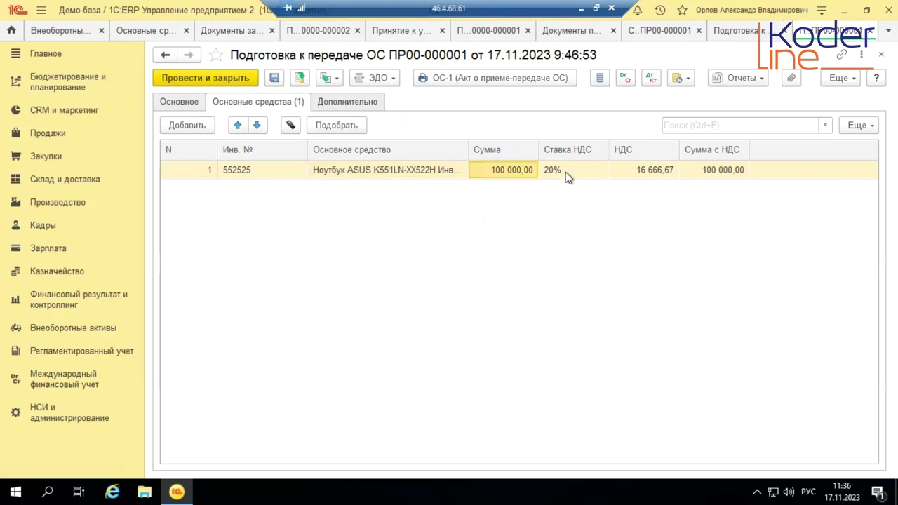
pyautogui.click(351, 103)
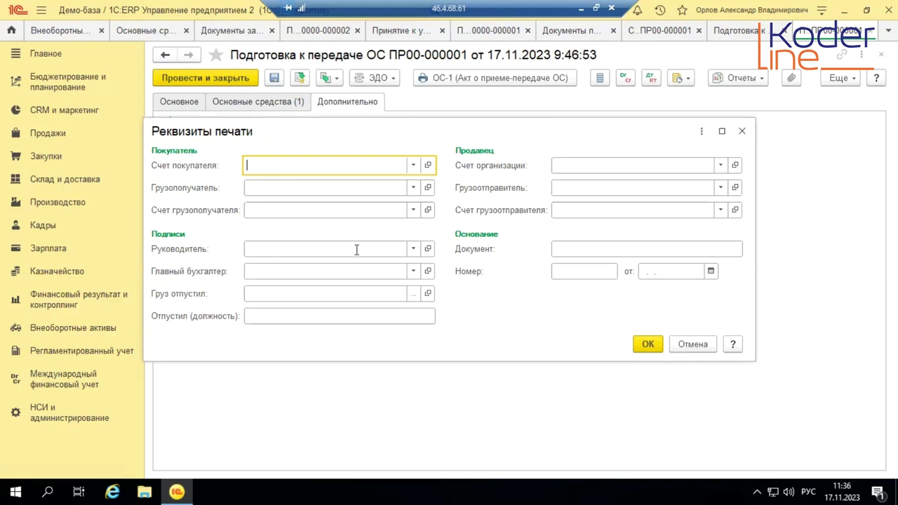
pyautogui.click(742, 132)
# Generate the ОС-1 transfer act and review the asset's service life, accrued depreciation and contract cost.
pyautogui.click(477, 77)
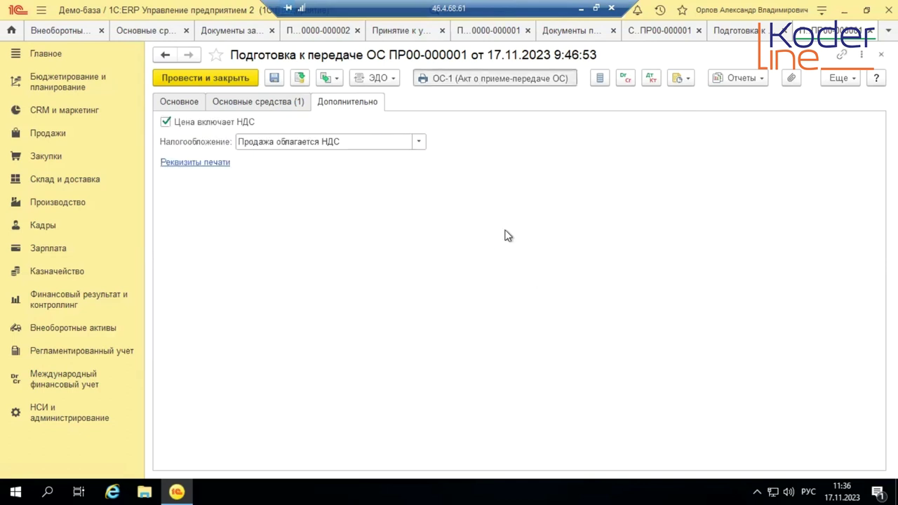
pyautogui.click(359, 201)
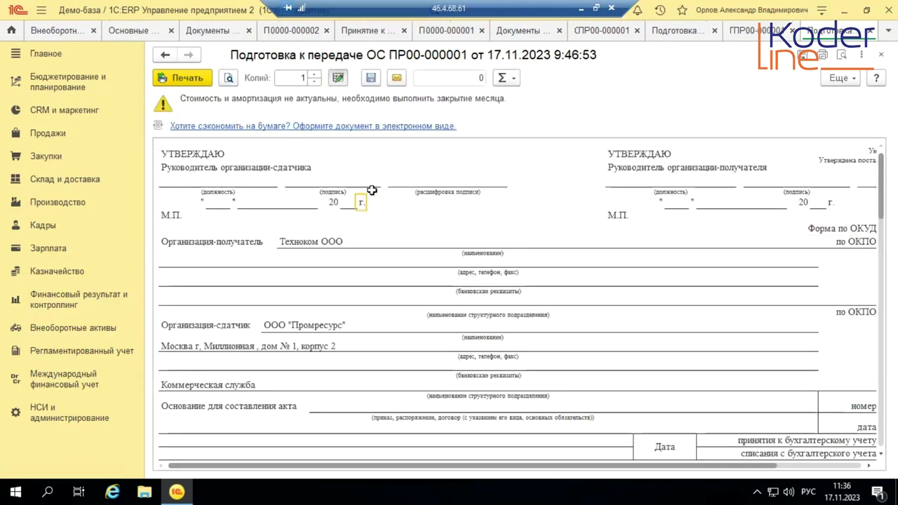
pyautogui.scroll(-10, 372, 190)
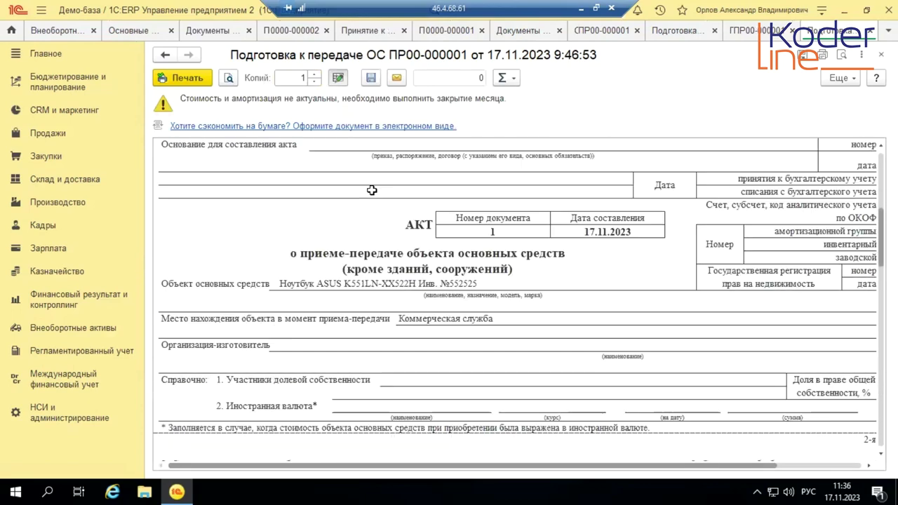
pyautogui.scroll(-5, 371, 190)
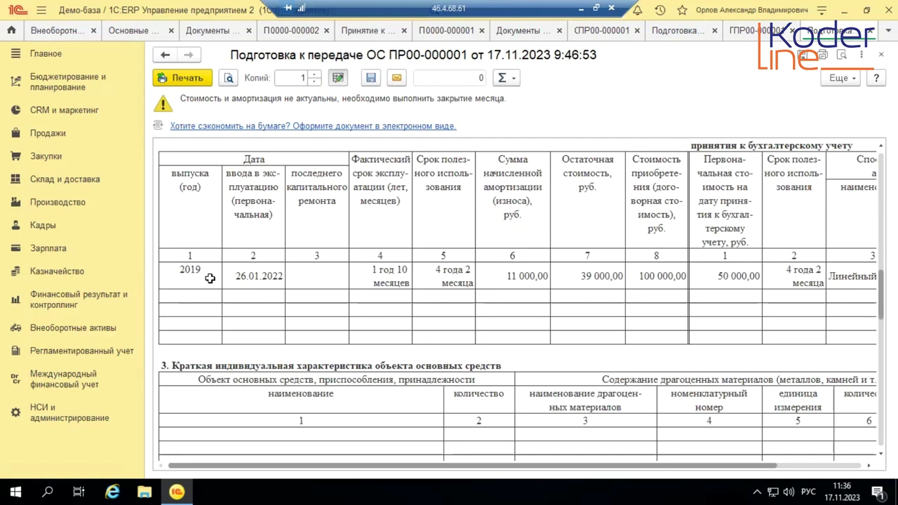
pyautogui.click(391, 275)
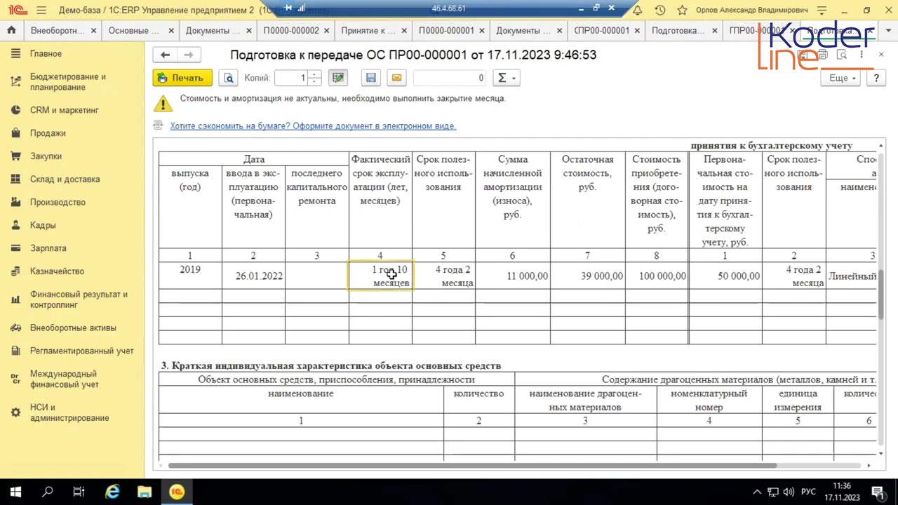
pyautogui.click(531, 270)
pyautogui.click(663, 277)
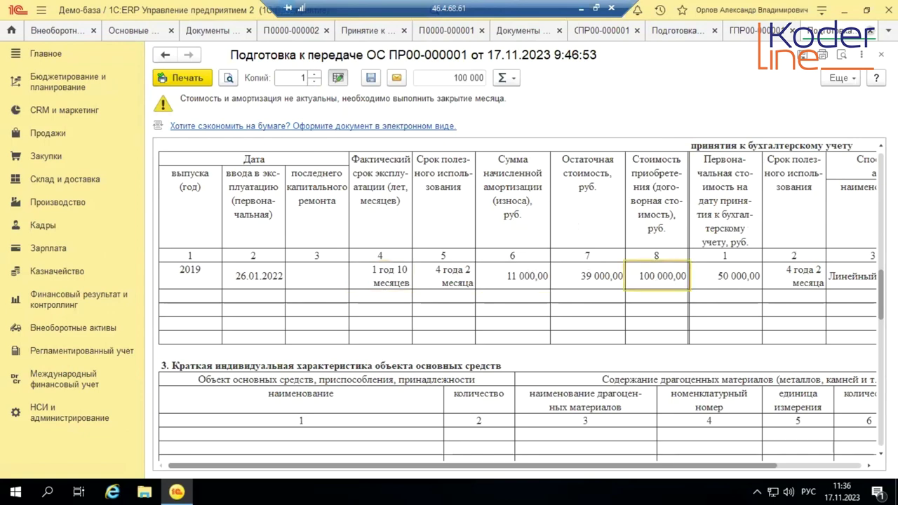
pyautogui.click(882, 54)
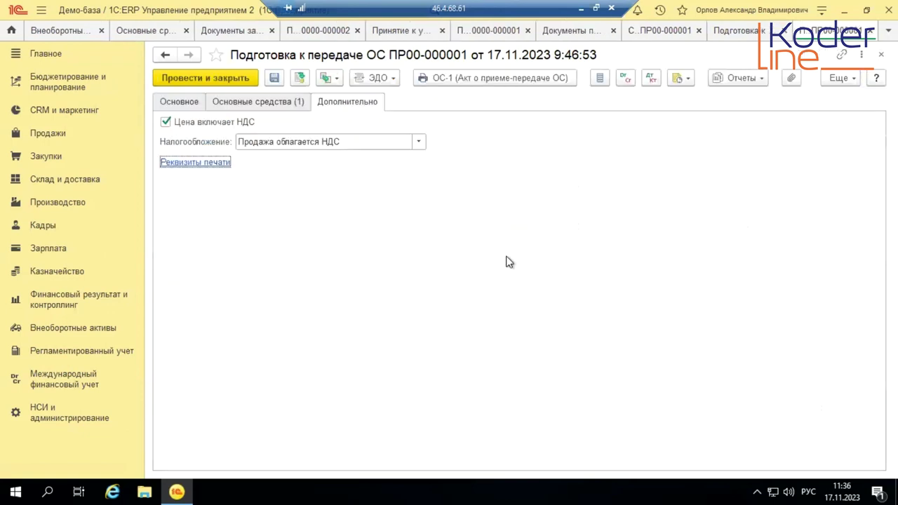
# Review the debit and credit accounts of the transfer document's regulated accounting entries and return to the open Списание ОС document.
pyautogui.click(650, 78)
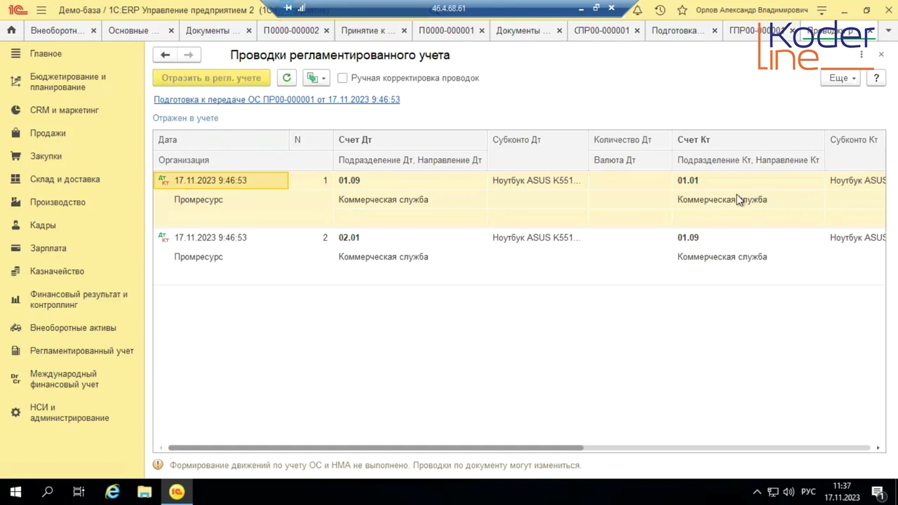
pyautogui.click(382, 183)
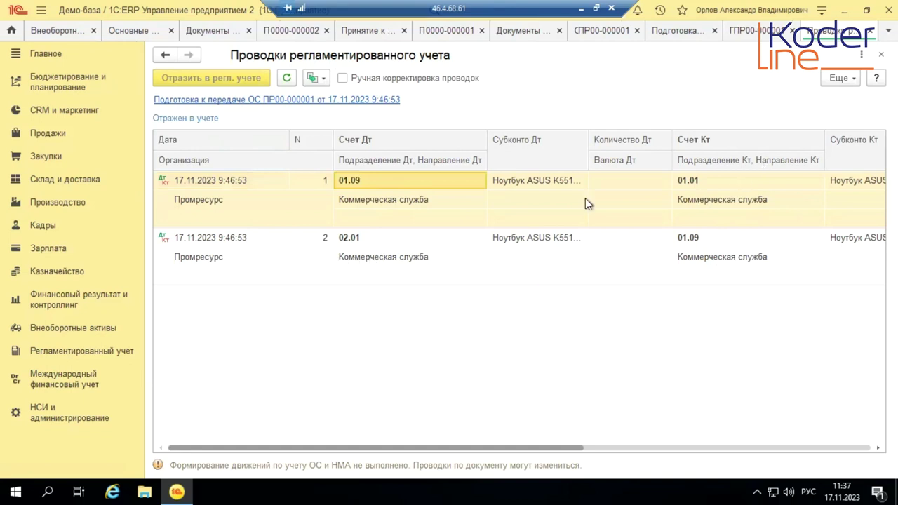
pyautogui.click(376, 243)
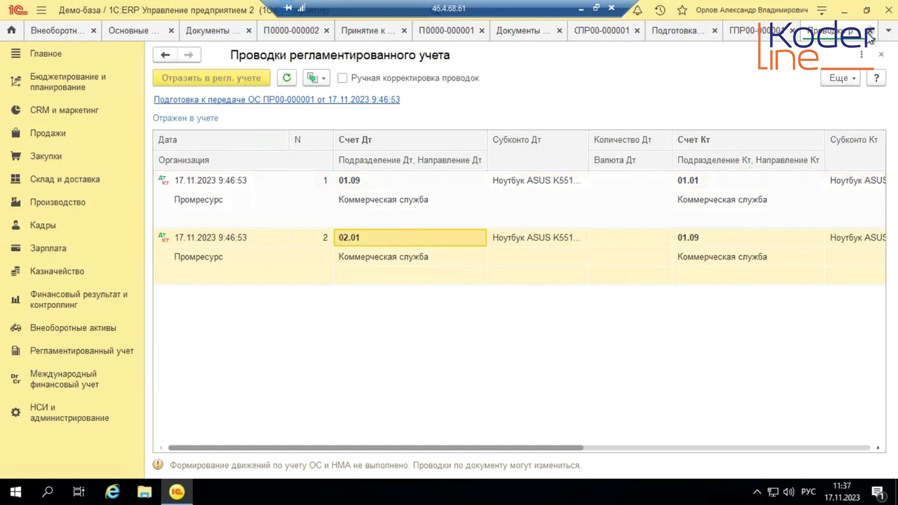
pyautogui.click(880, 54)
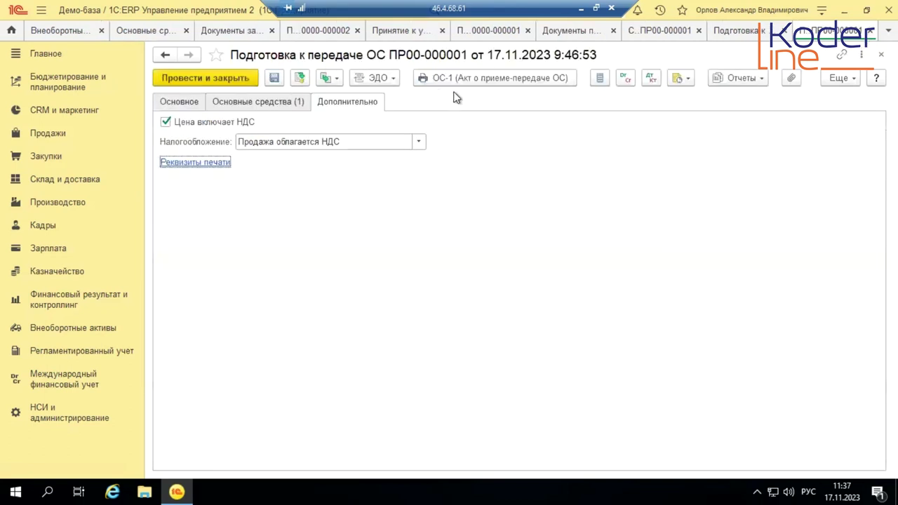
pyautogui.click(647, 33)
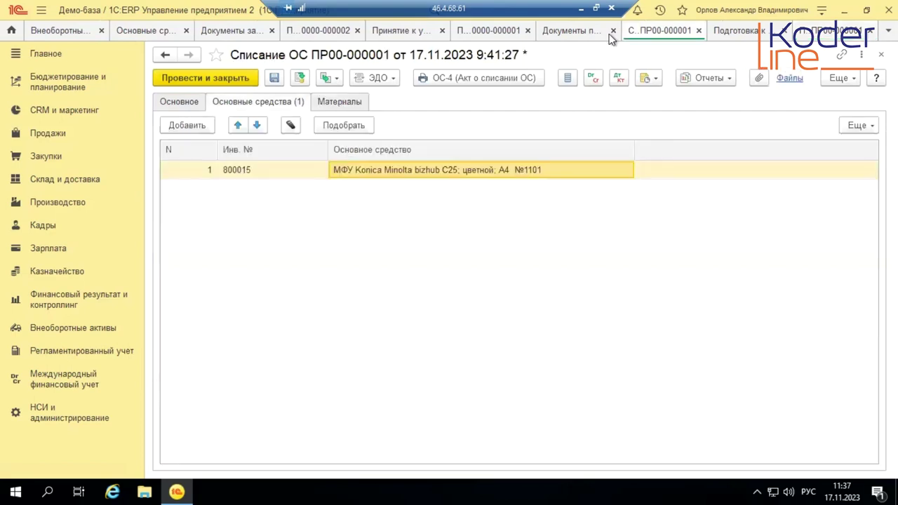
# Find the Списание ОС document type among the creatable fixed asset documents and return to the open write-off document without creating one.
pyautogui.click(564, 32)
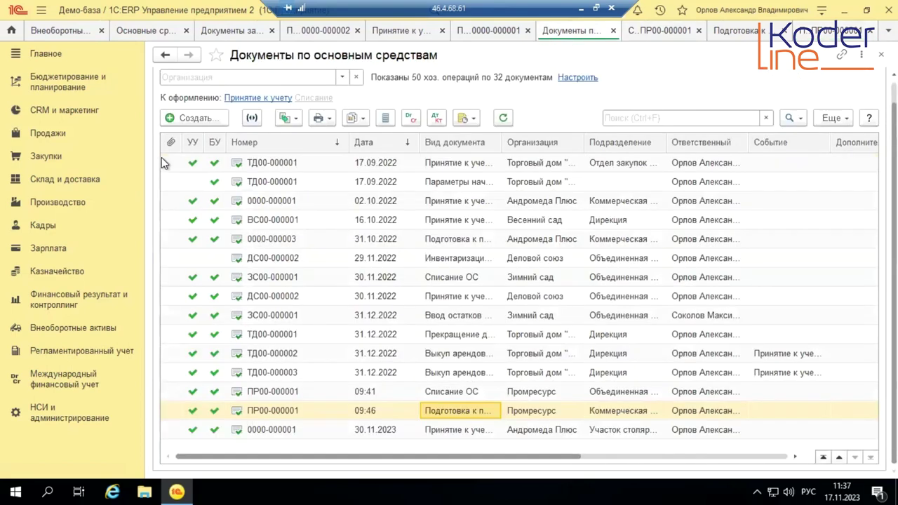
pyautogui.click(211, 122)
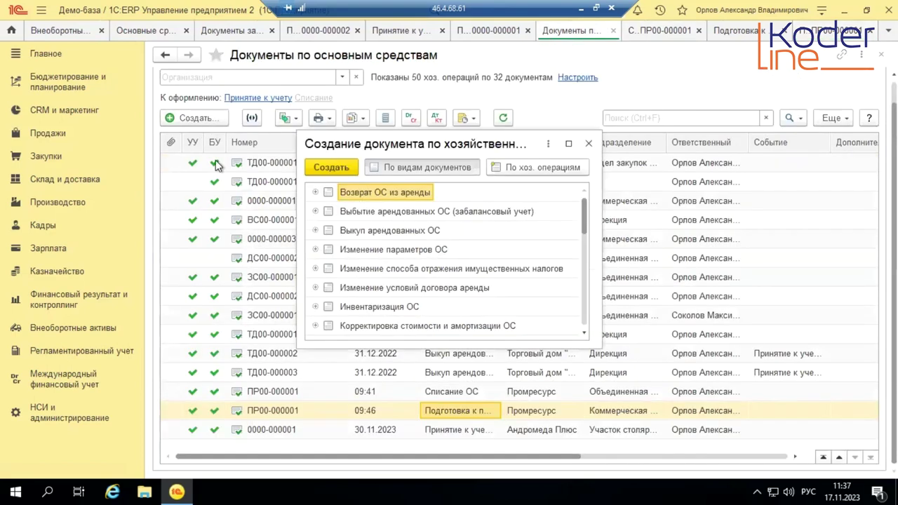
pyautogui.scroll(-3, 383, 242)
pyautogui.scroll(-3, 383, 241)
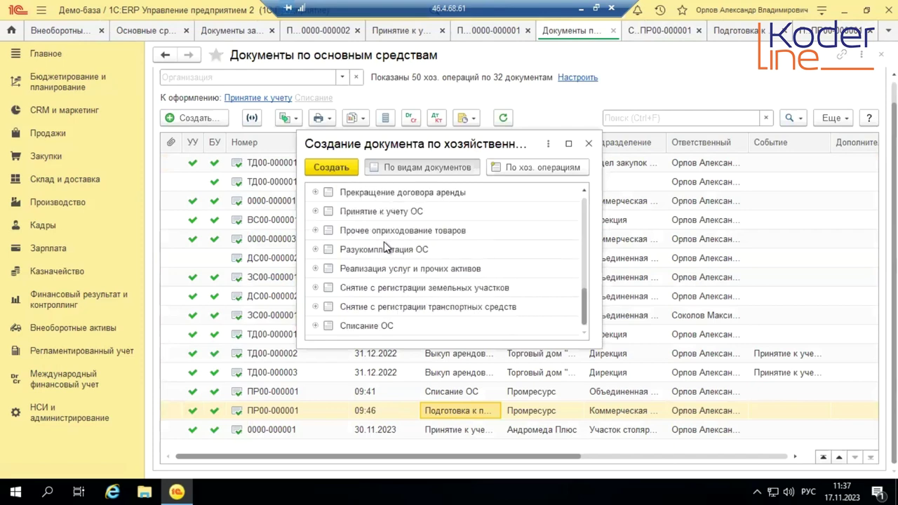
pyautogui.click(372, 326)
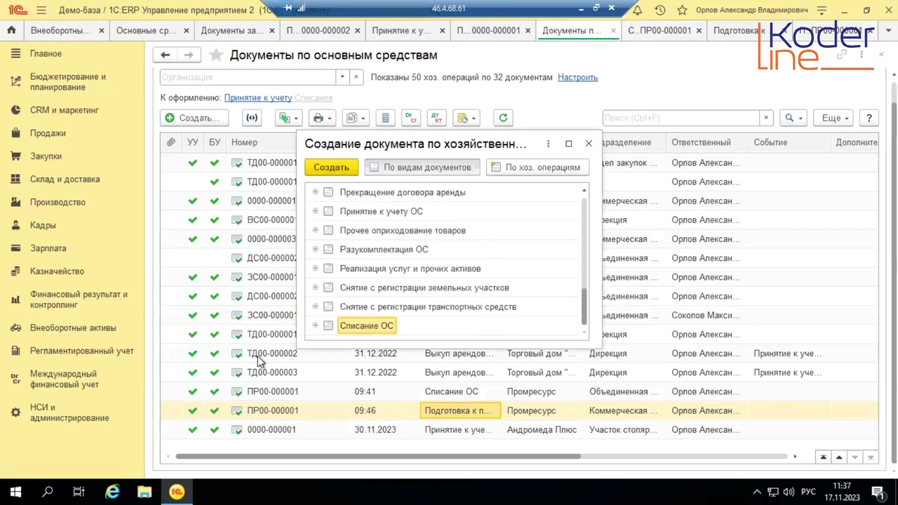
pyautogui.click(587, 146)
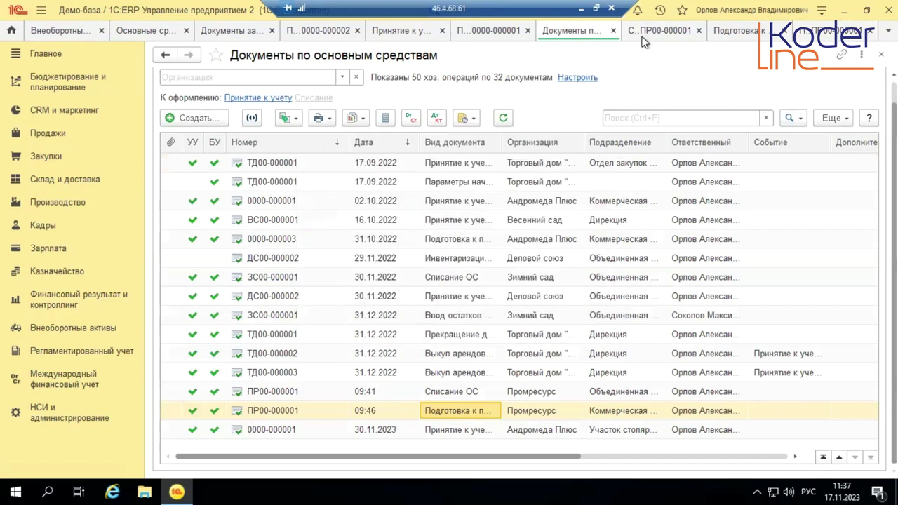
pyautogui.click(646, 31)
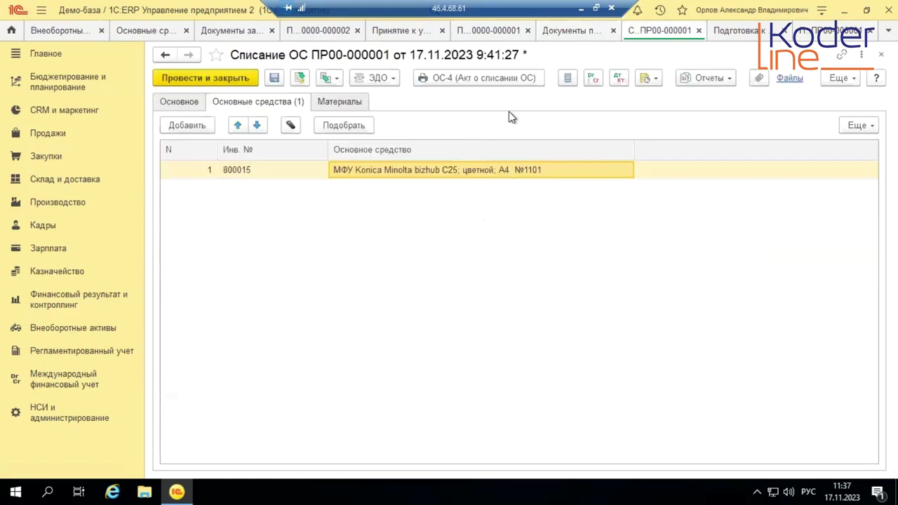
# In the write-off document's main details, try Прошлой даты as the write-off start and restore Даты документа.
pyautogui.click(178, 102)
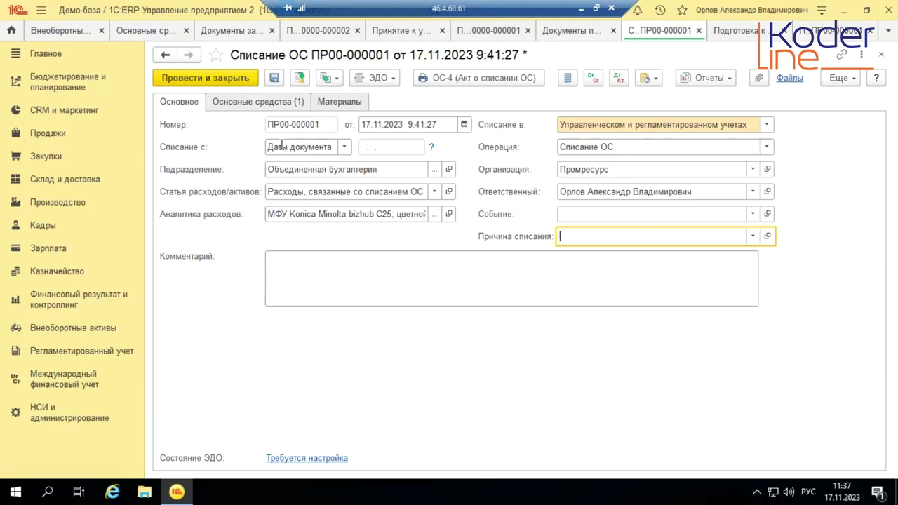
pyautogui.click(344, 147)
pyautogui.click(321, 187)
pyautogui.click(344, 147)
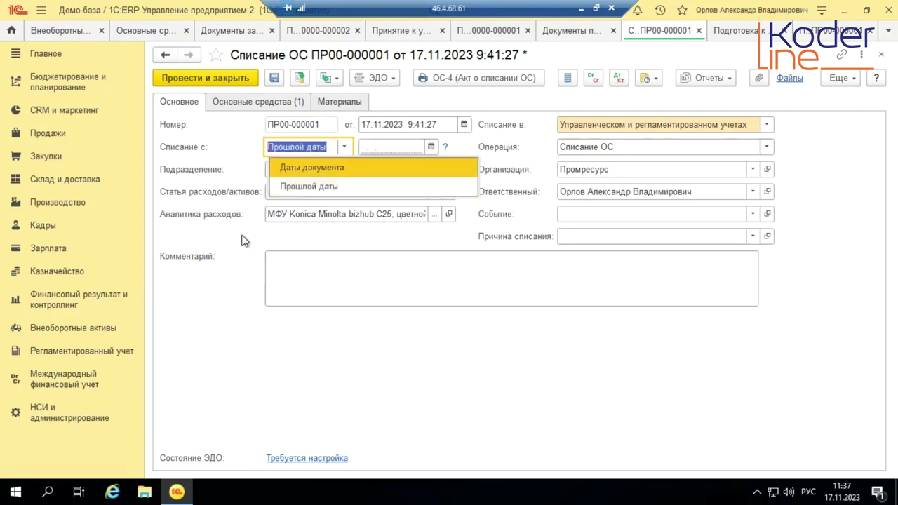
pyautogui.click(297, 174)
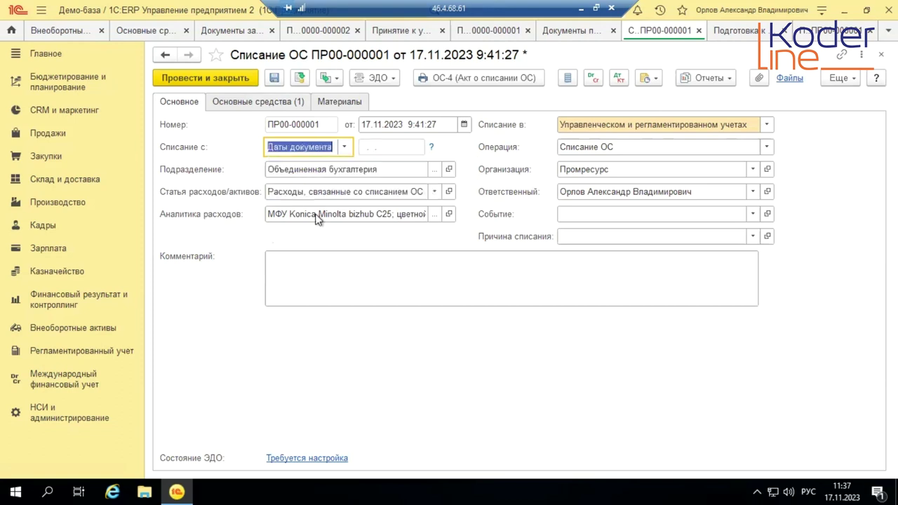
# Choose the expense item Расходы, связанные со списанием ОС and review the operation types available for the write-off.
pyautogui.click(435, 192)
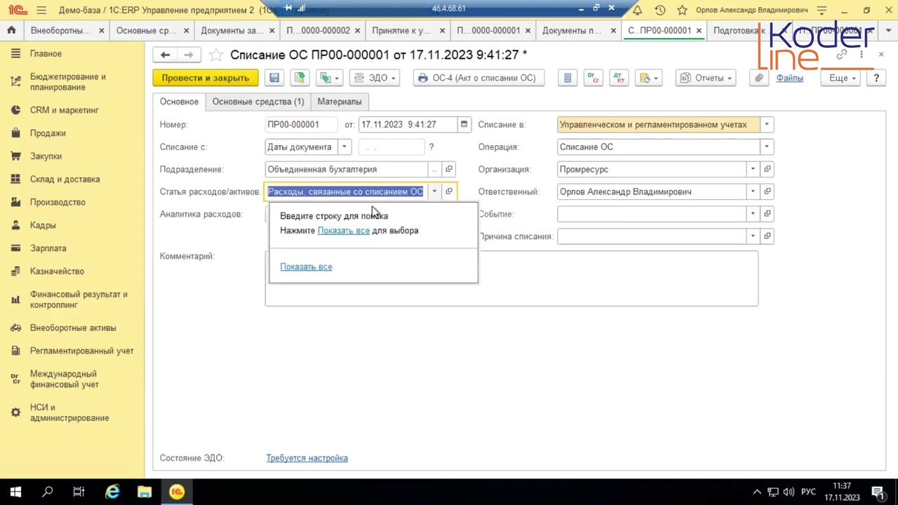
pyautogui.click(296, 266)
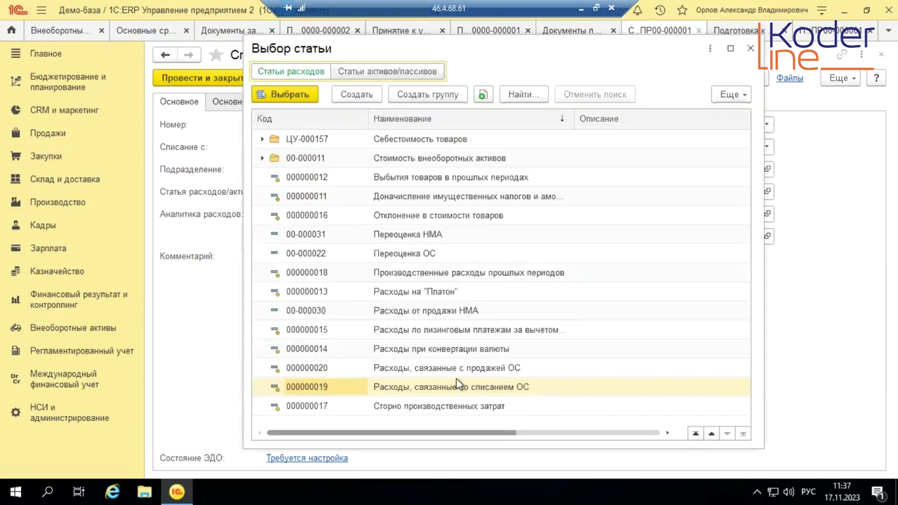
pyautogui.doubleClick(440, 391)
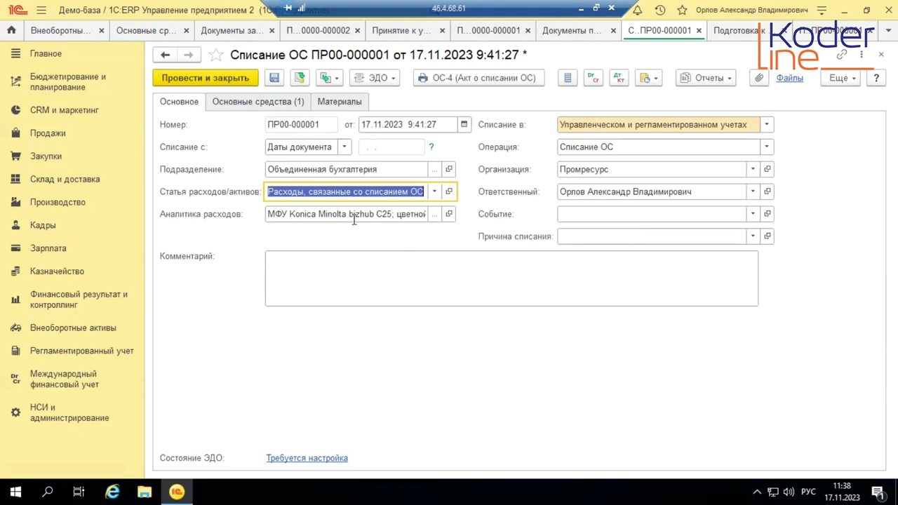
pyautogui.click(769, 147)
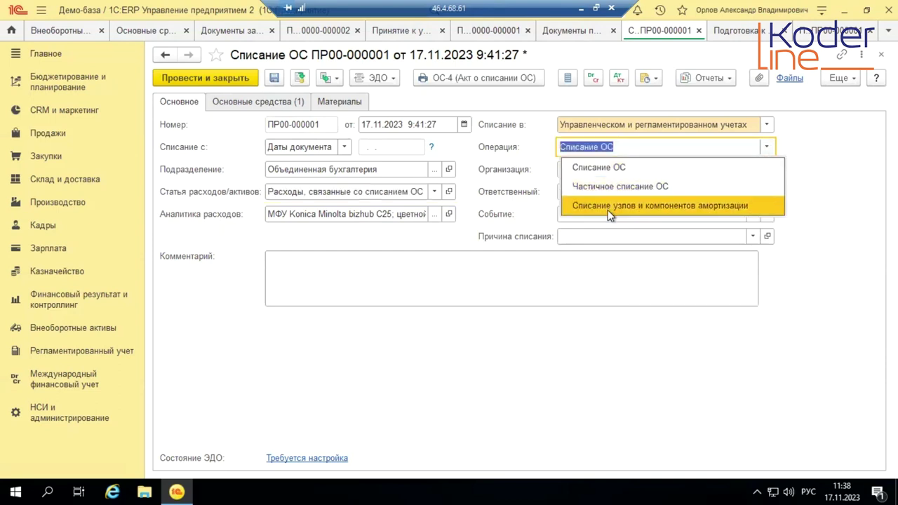
pyautogui.click(828, 210)
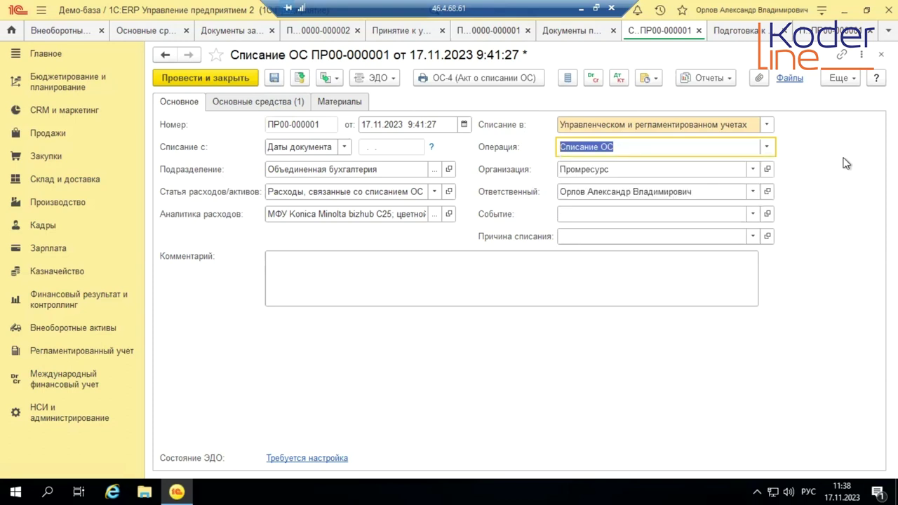
# Review the fixed asset and materials lists of the write-off document.
pyautogui.click(259, 103)
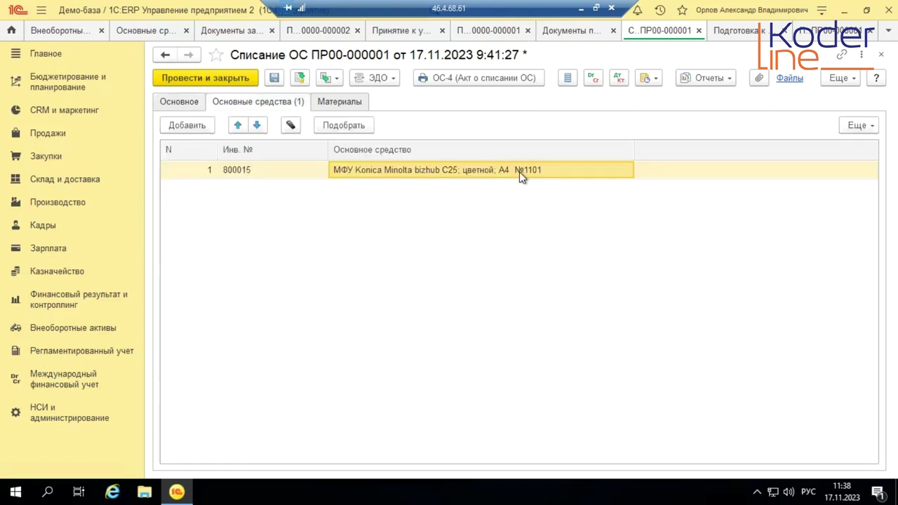
pyautogui.click(332, 105)
pyautogui.click(246, 107)
# Post the Списание ОС document and reflect it in regulated accounting from its accounting entries.
pyautogui.click(300, 78)
pyautogui.click(622, 80)
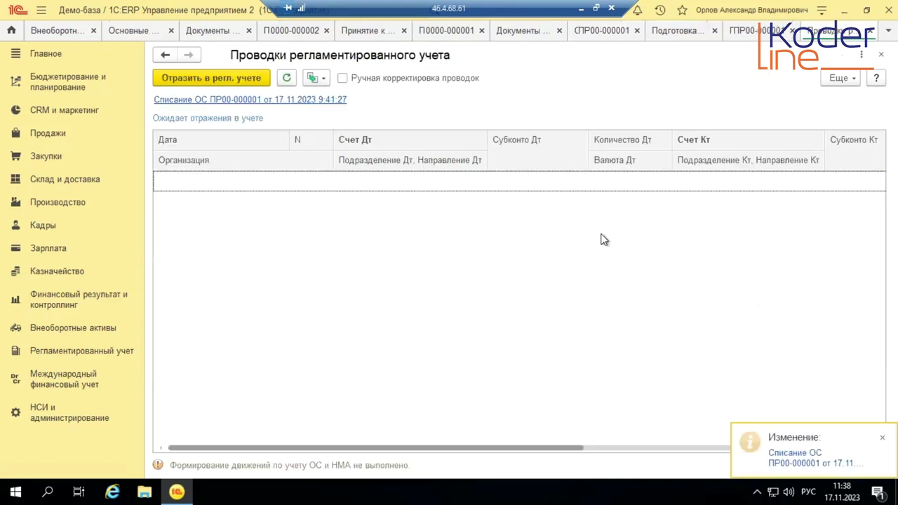
pyautogui.click(233, 79)
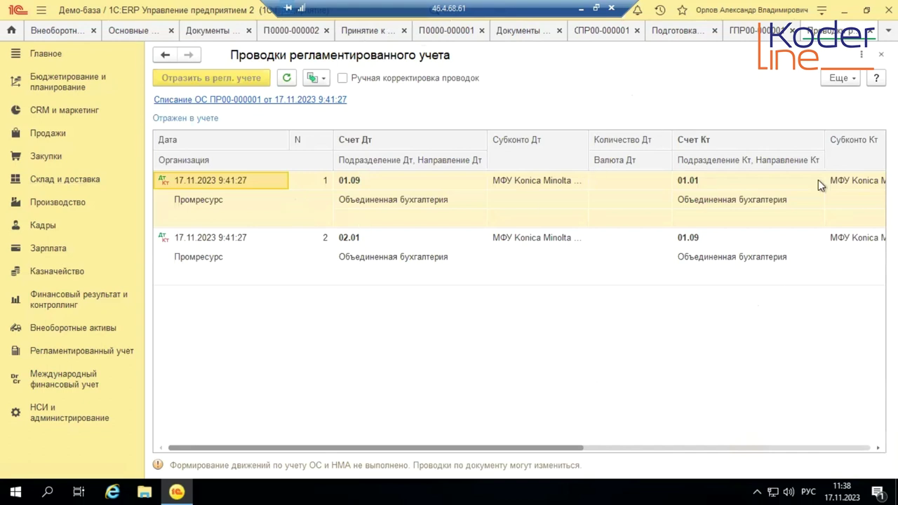
# Reopen the write-off document's regulated accounting entries to check them, and close them to return to the document.
pyautogui.click(720, 33)
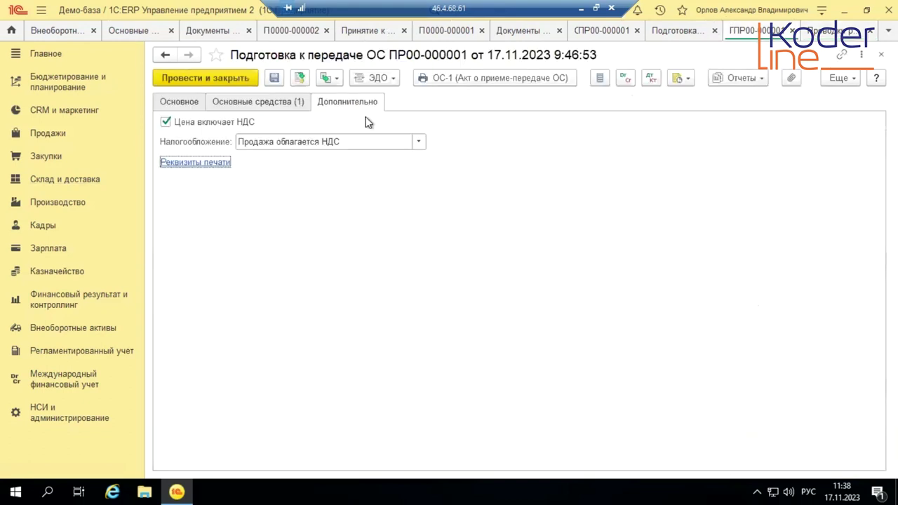
pyautogui.click(591, 31)
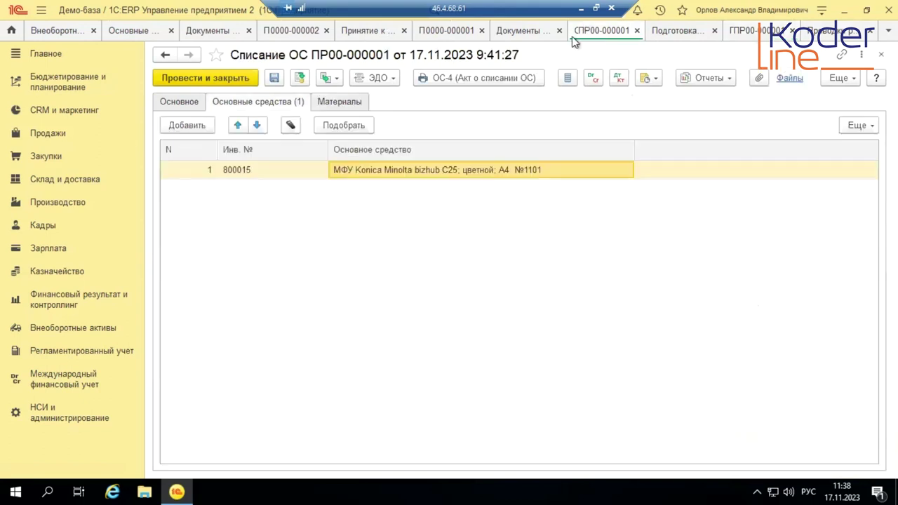
pyautogui.click(617, 79)
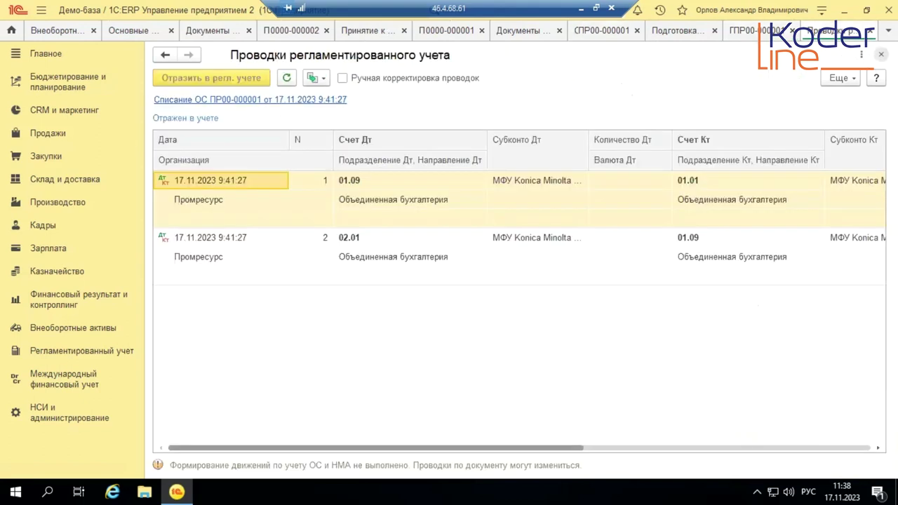
pyautogui.press('Escape')
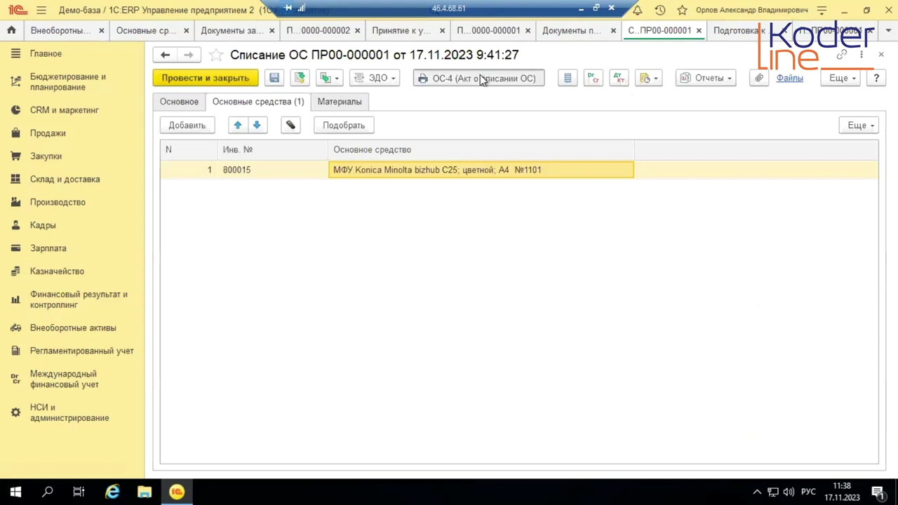
# Generate the ОС-4 write-off act, review its asset condition row and remaining sections, and close the print form.
pyautogui.click(480, 77)
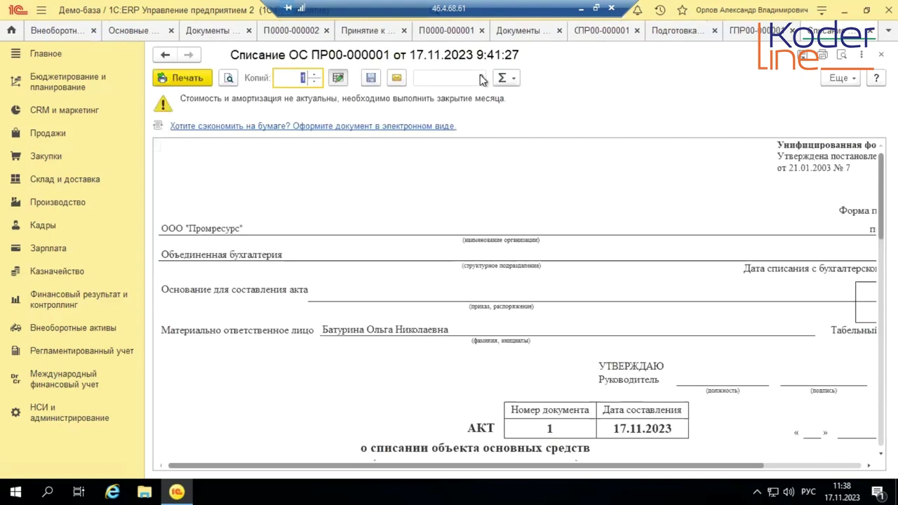
pyautogui.scroll(-1, 474, 194)
pyautogui.scroll(-5, 474, 194)
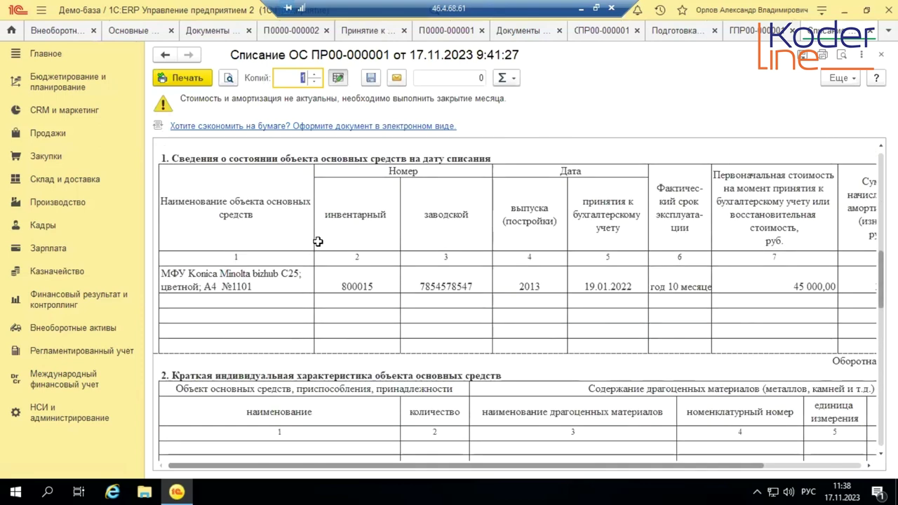
pyautogui.moveTo(187, 273); pyautogui.dragTo(839, 292)
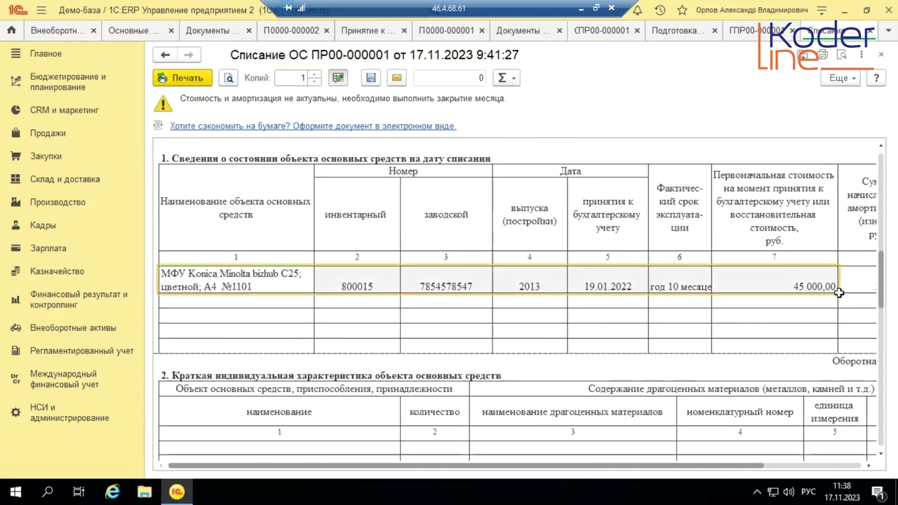
pyautogui.scroll(-6, 592, 272)
pyautogui.scroll(-1, 591, 271)
pyautogui.scroll(12, 590, 271)
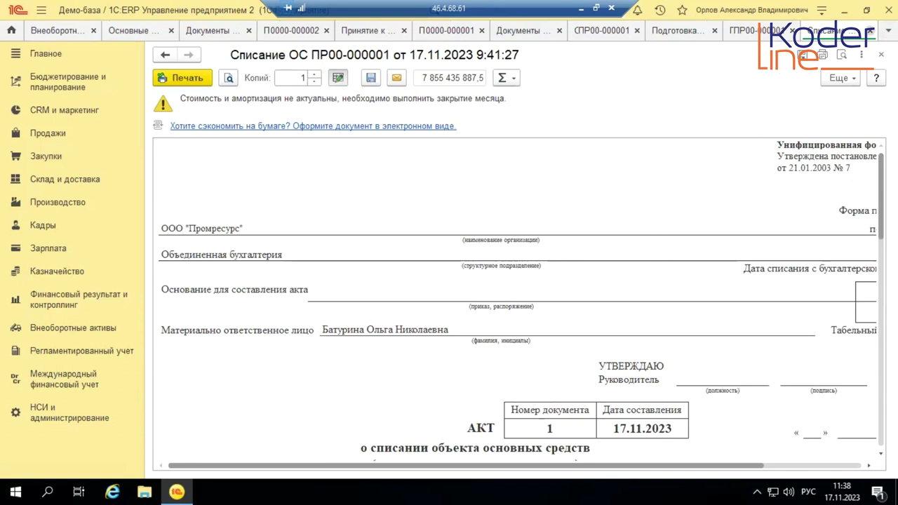
pyautogui.press('Escape')
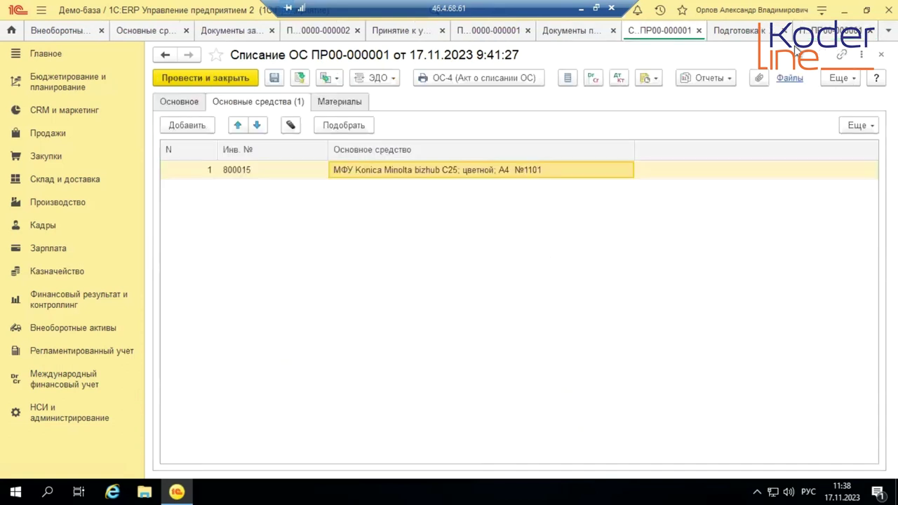